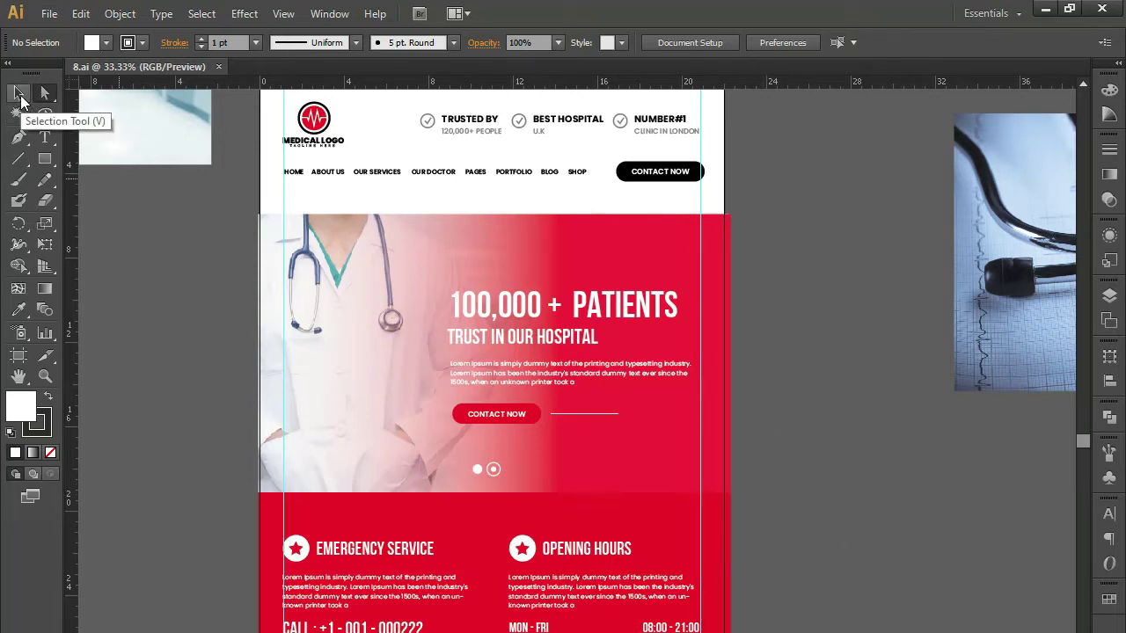
Step: Marquee-select the World Class Facilities photo, heading, text and button and delete them
click(19, 95)
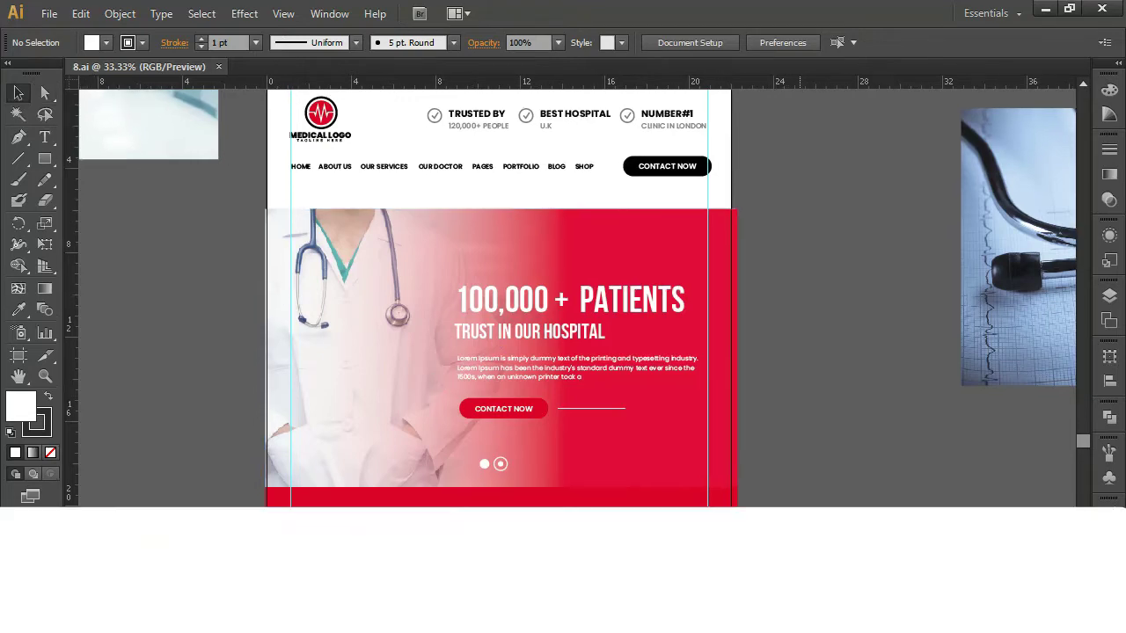
scroll(778, 579, down, 3)
scroll(475, 300, down, 2)
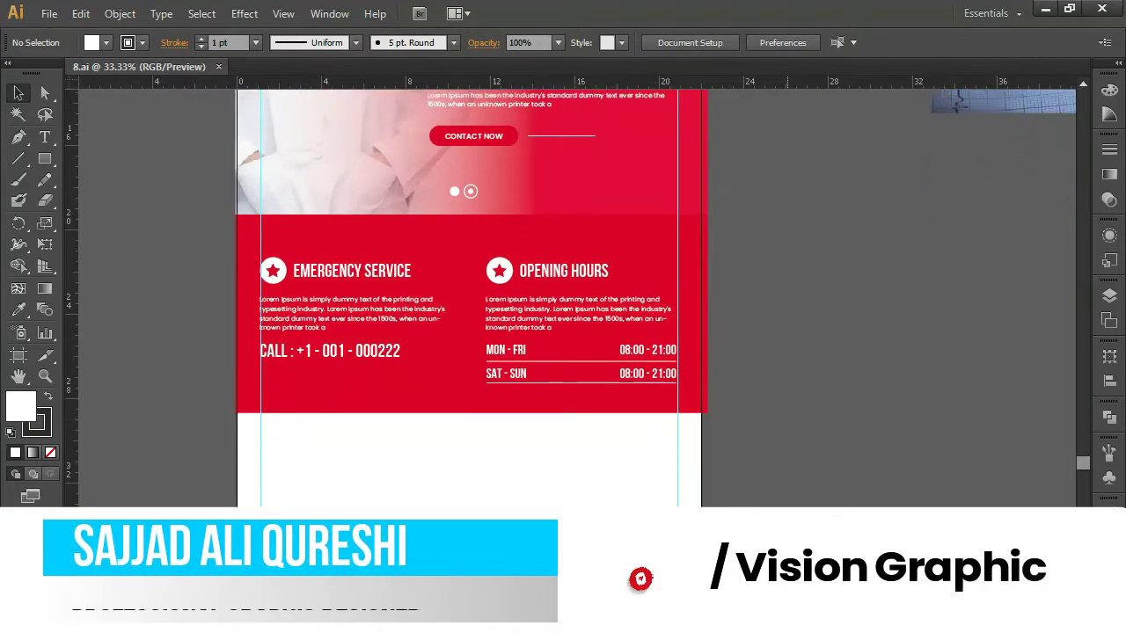
scroll(475, 299, down, 1)
scroll(475, 299, down, 1)
scroll(475, 299, down, 2)
scroll(475, 299, down, 1)
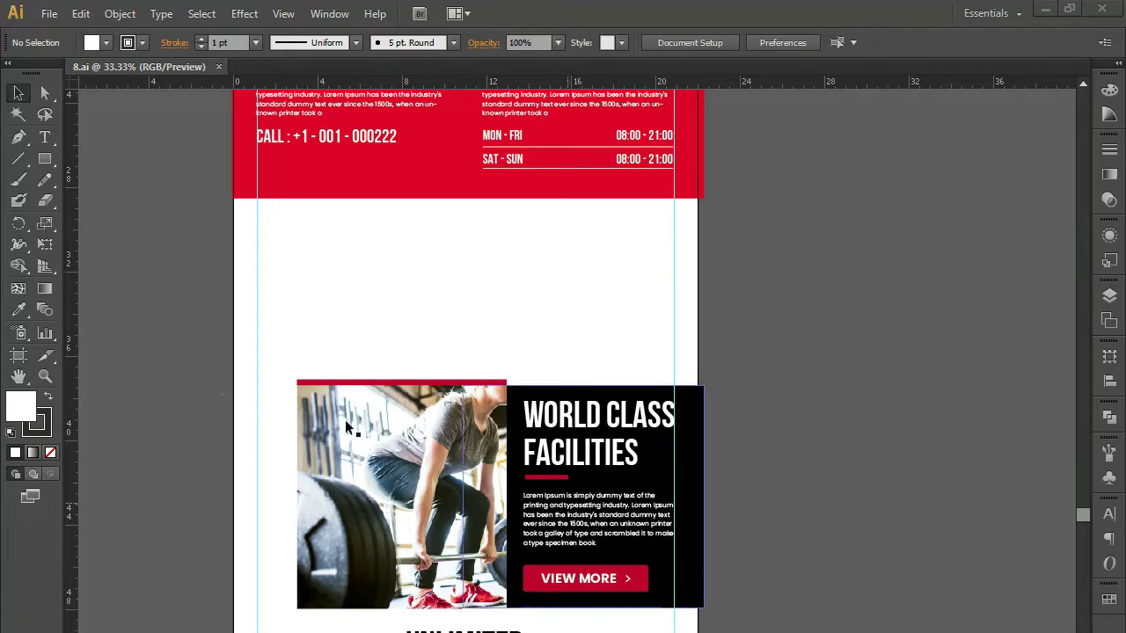
drag(256, 326, 767, 629)
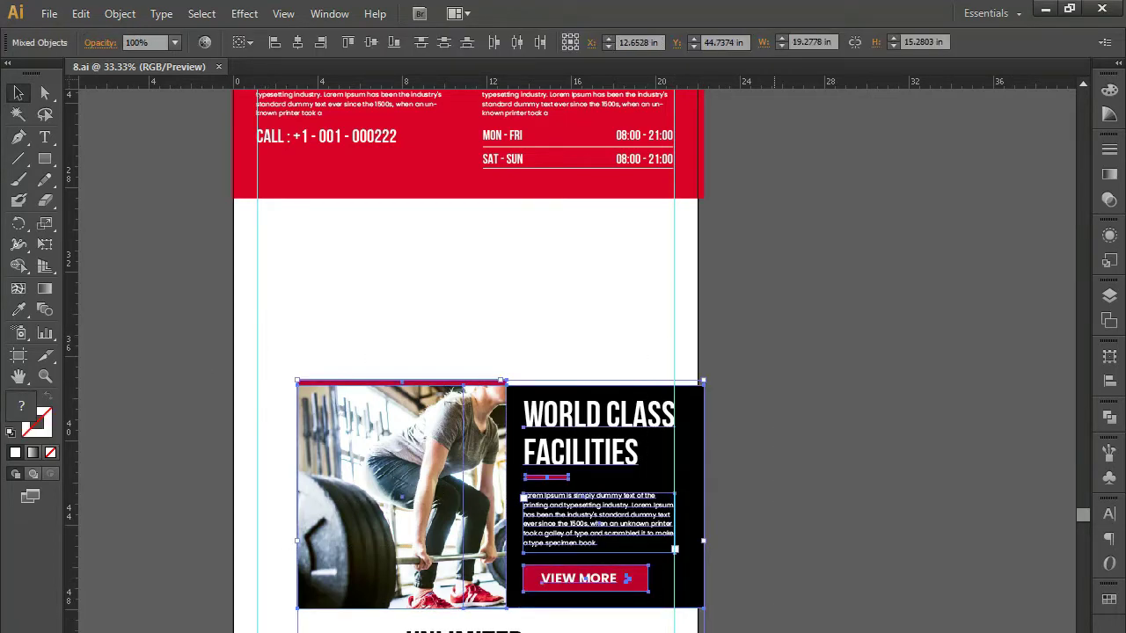
key(Delete)
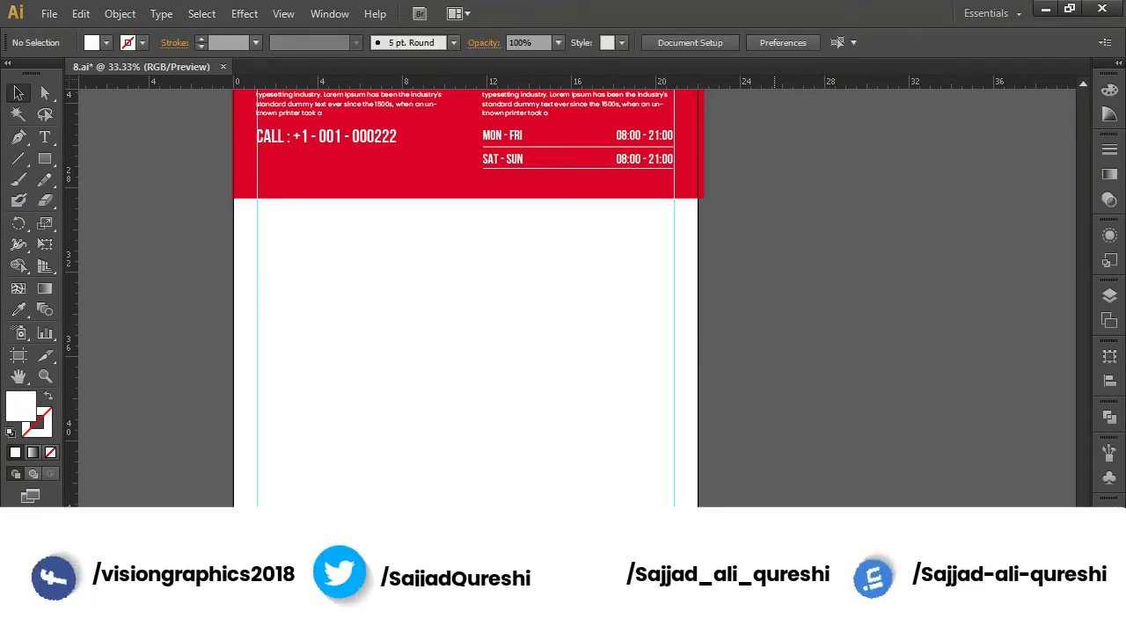
Step: Undo the last change, check the Emergency Service group, and select the 100,000 + PATIENTS headline
key(ctrl+z)
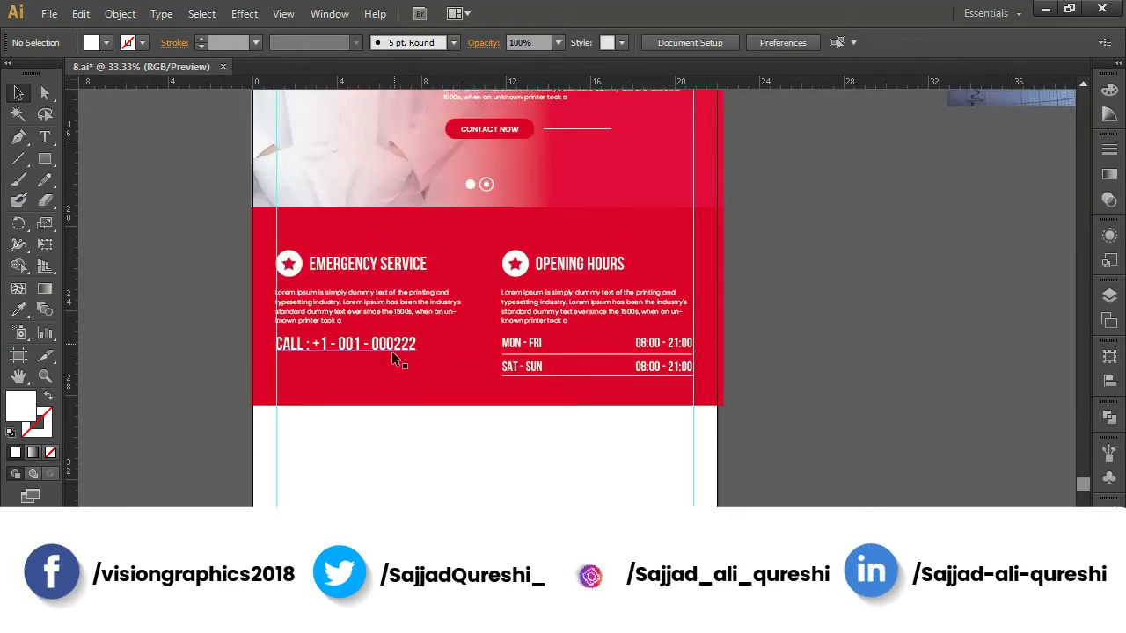
click(382, 268)
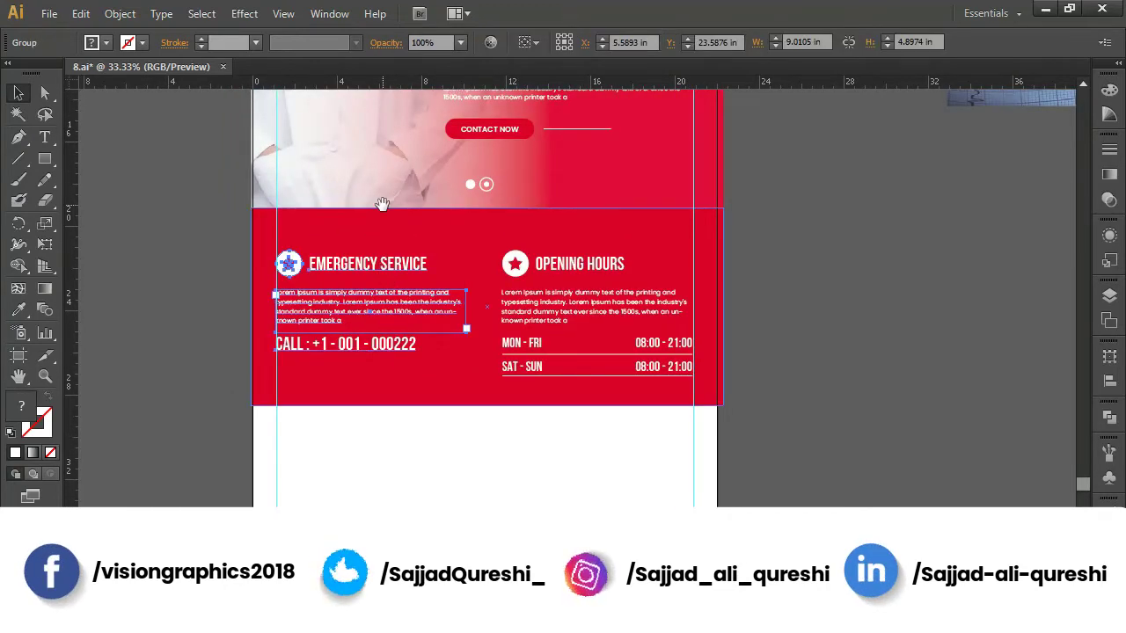
click(395, 487)
scroll(392, 458, up, 5)
click(526, 196)
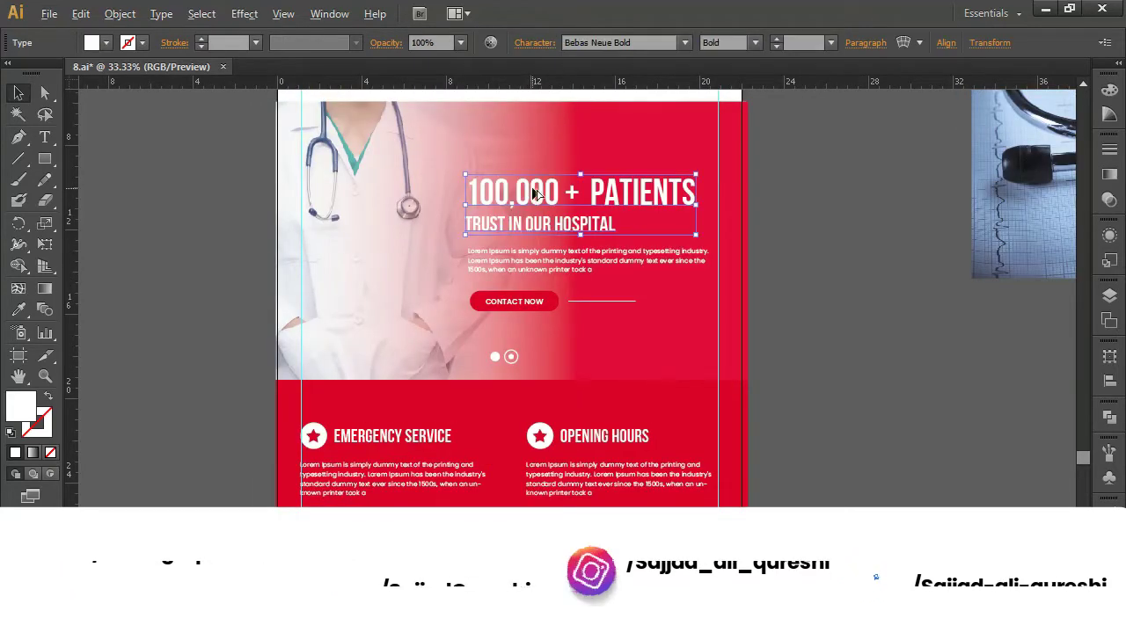
Step: Drop a copy of the hero headline near the page bottom and make it black
drag(327, 448, 305, 449)
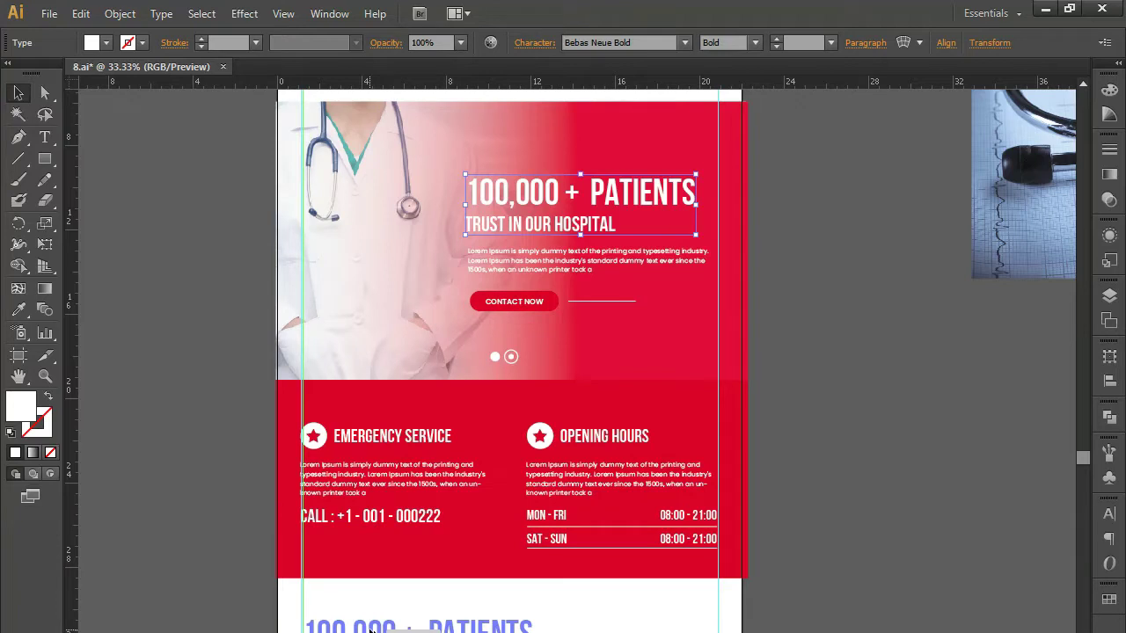
drag(371, 630, 370, 628)
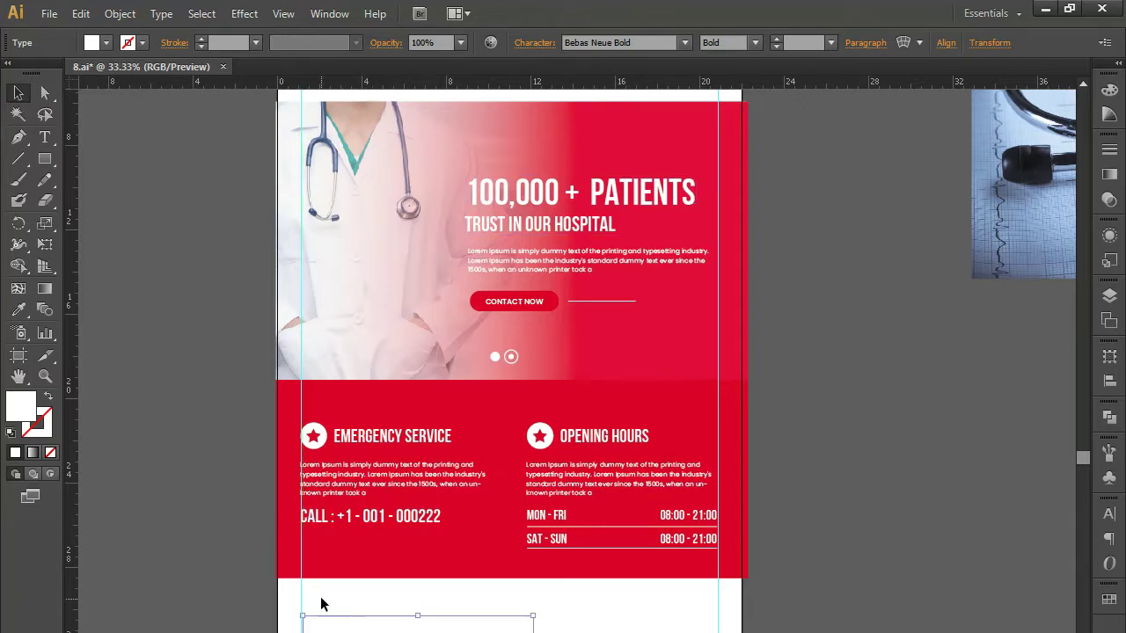
click(1110, 92)
click(910, 98)
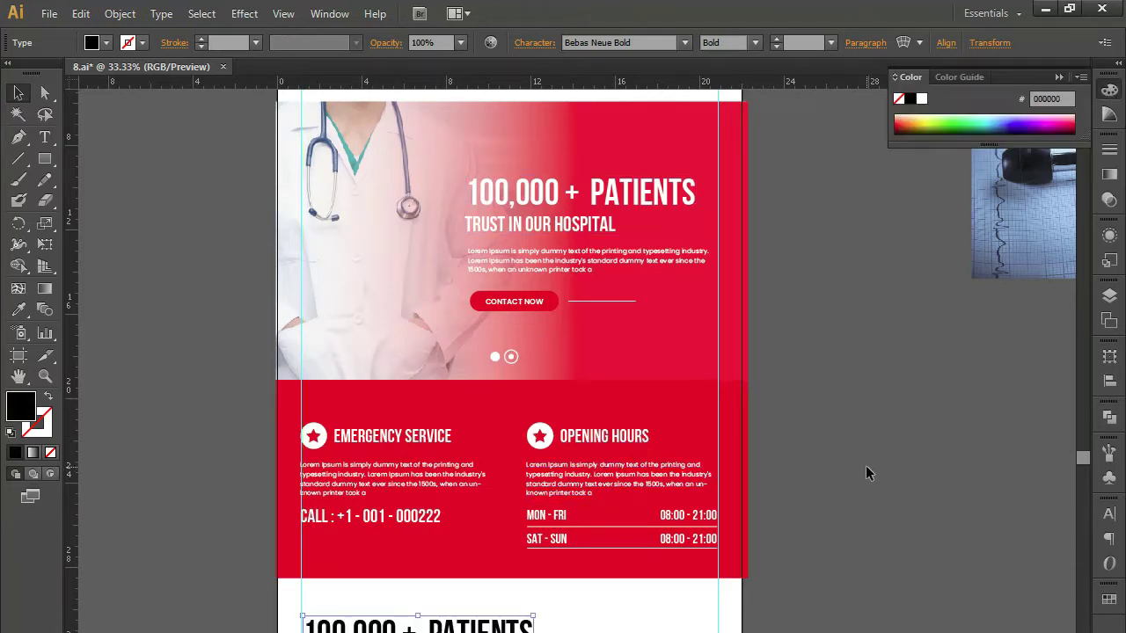
click(865, 473)
Step: Replace the copied headline's TRUST IN OUR HOSPITAL line with 'OUR SERVICES'
scroll(865, 473, down, 5)
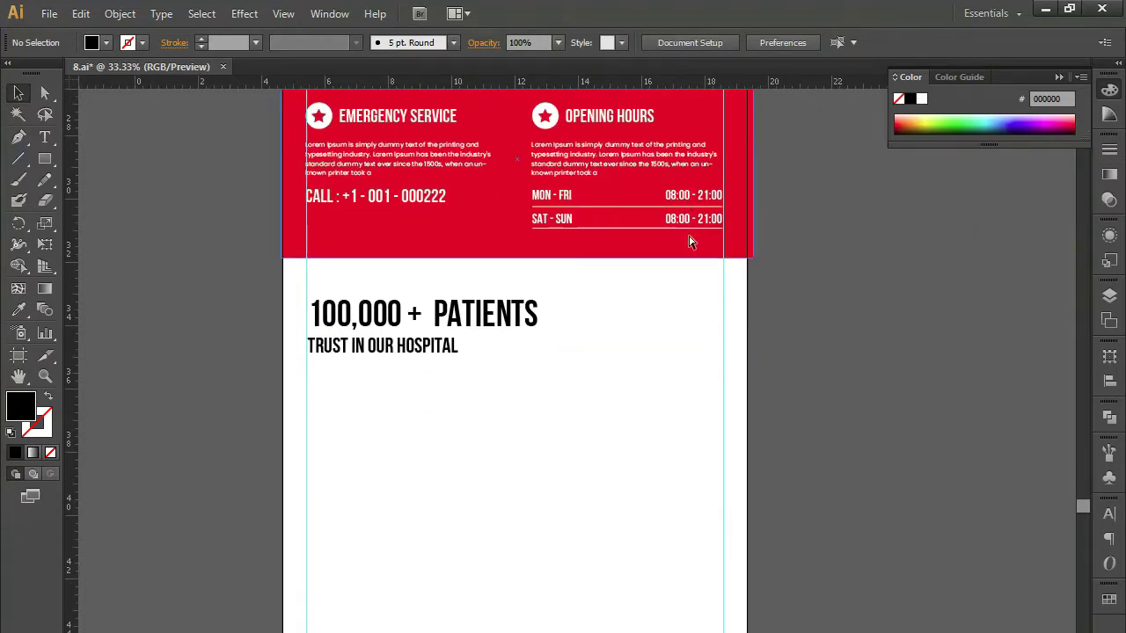
scroll(690, 243, down, 1)
scroll(580, 352, up, 1)
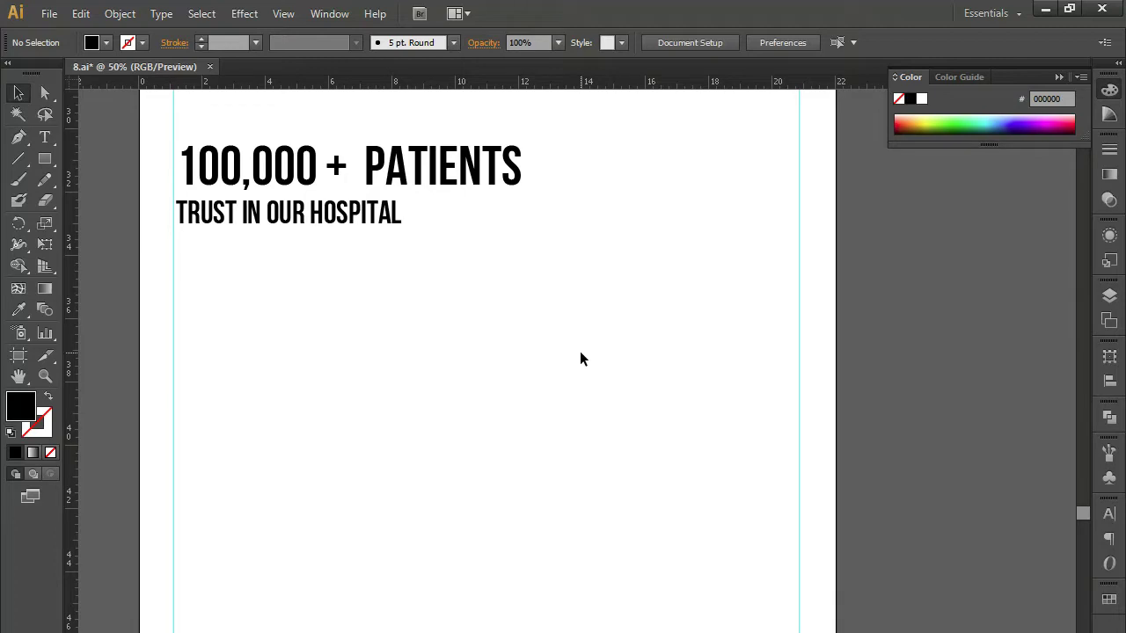
double_click(348, 162)
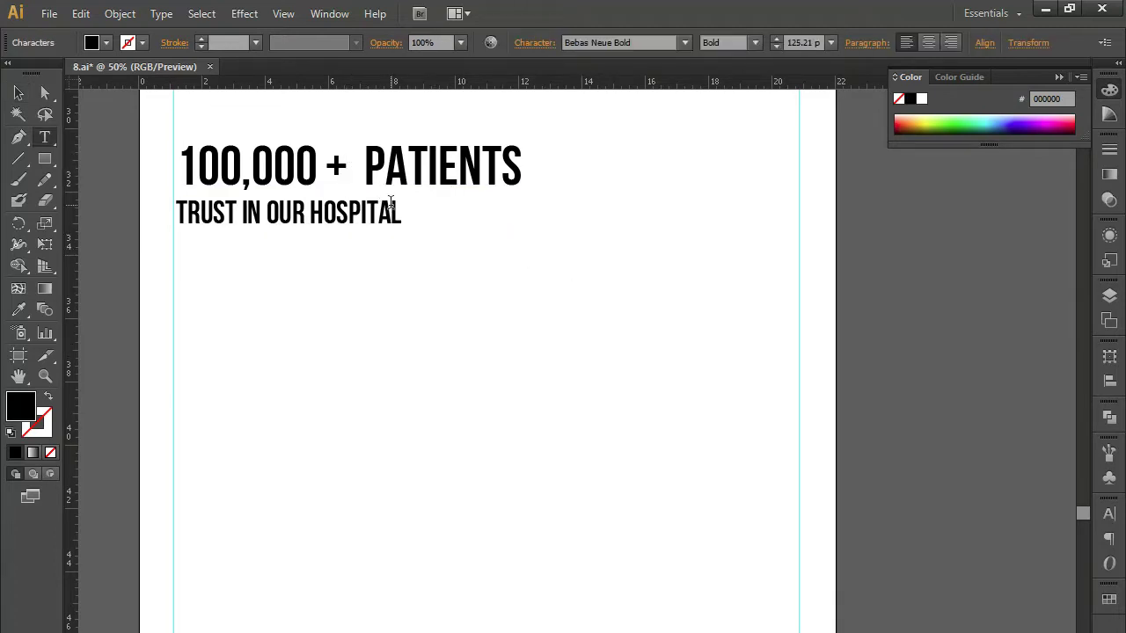
drag(179, 158, 533, 147)
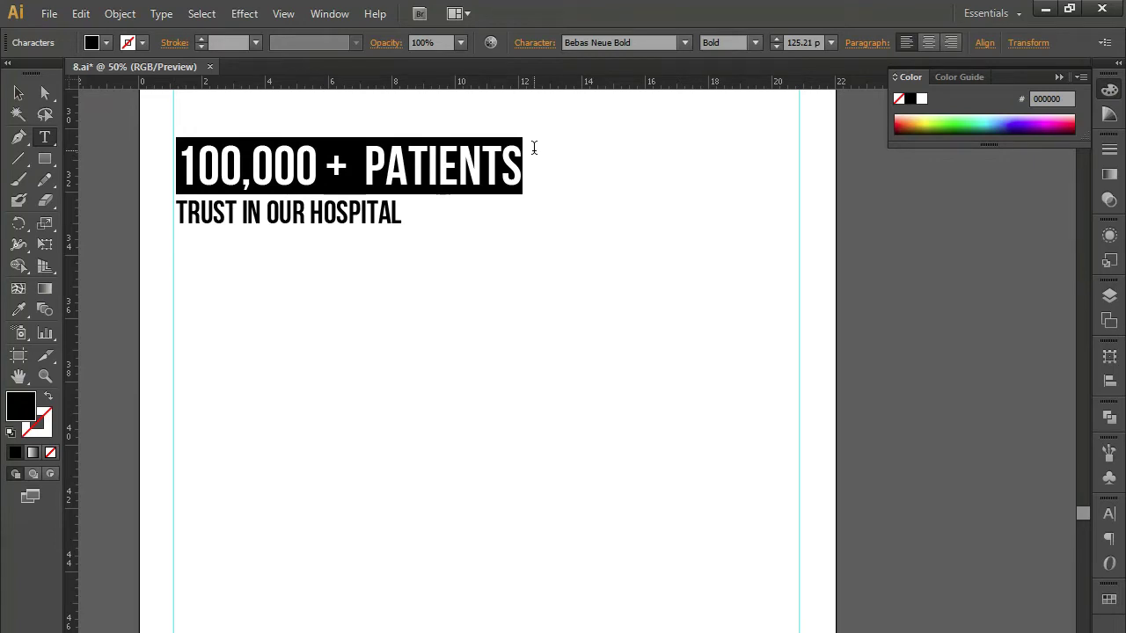
drag(177, 211, 406, 212)
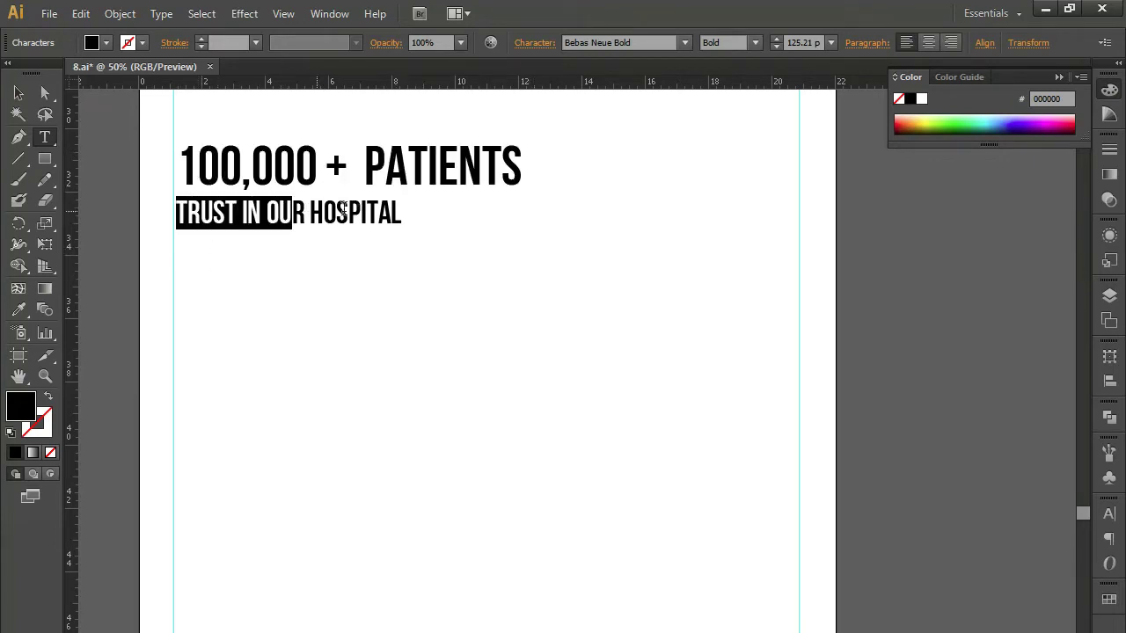
text(OU)
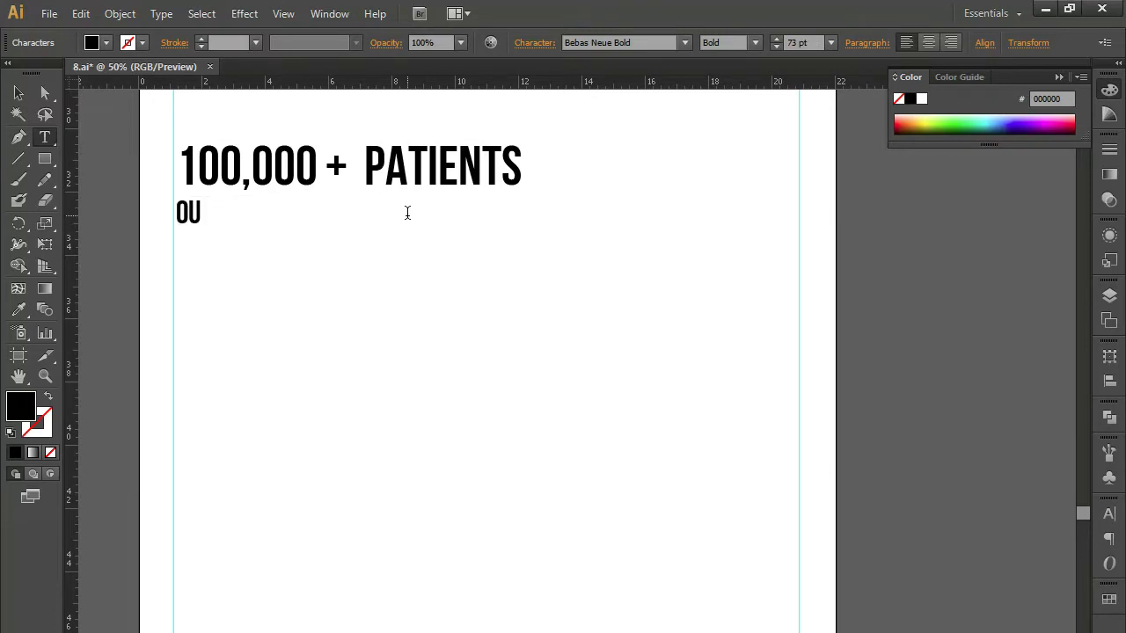
text(R SERVUC)
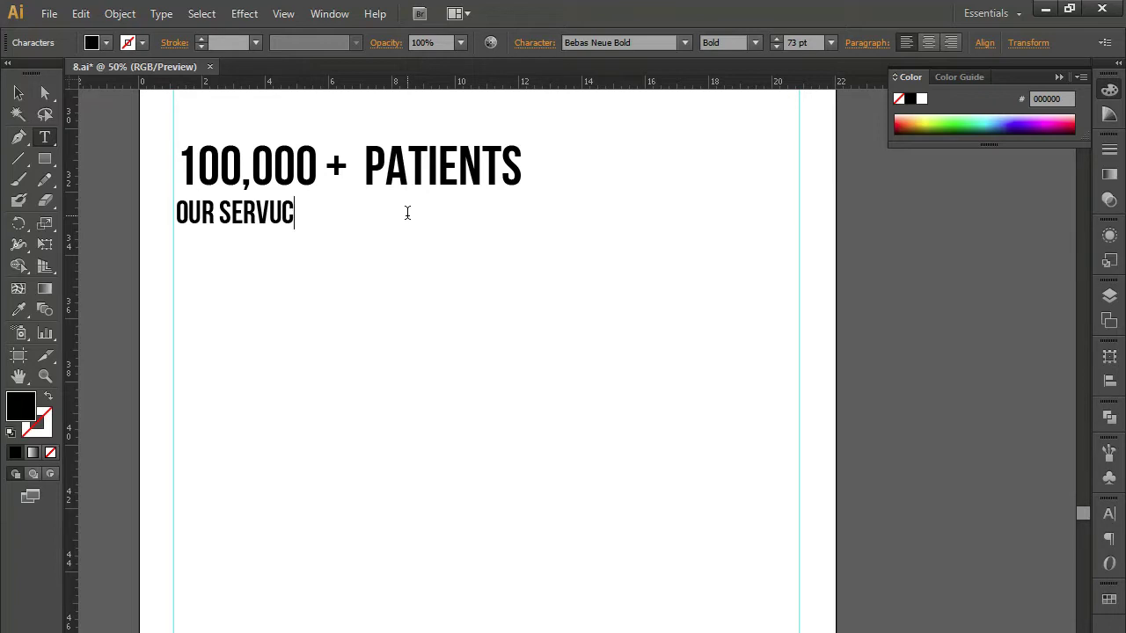
key(BackSpace)
key(BackSpace)
text(ICE)
text(S)
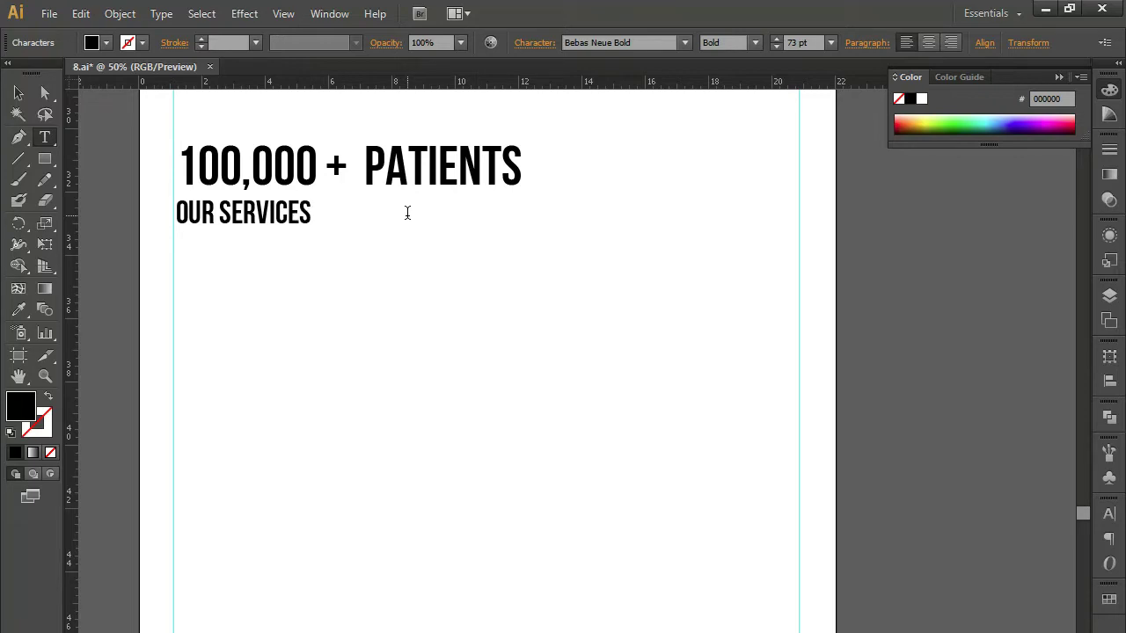
Step: Delete the 100,000 + PATIENTS line and drag a copy of OUR SERVICES below it
drag(182, 165, 526, 164)
key(ctrl+c)
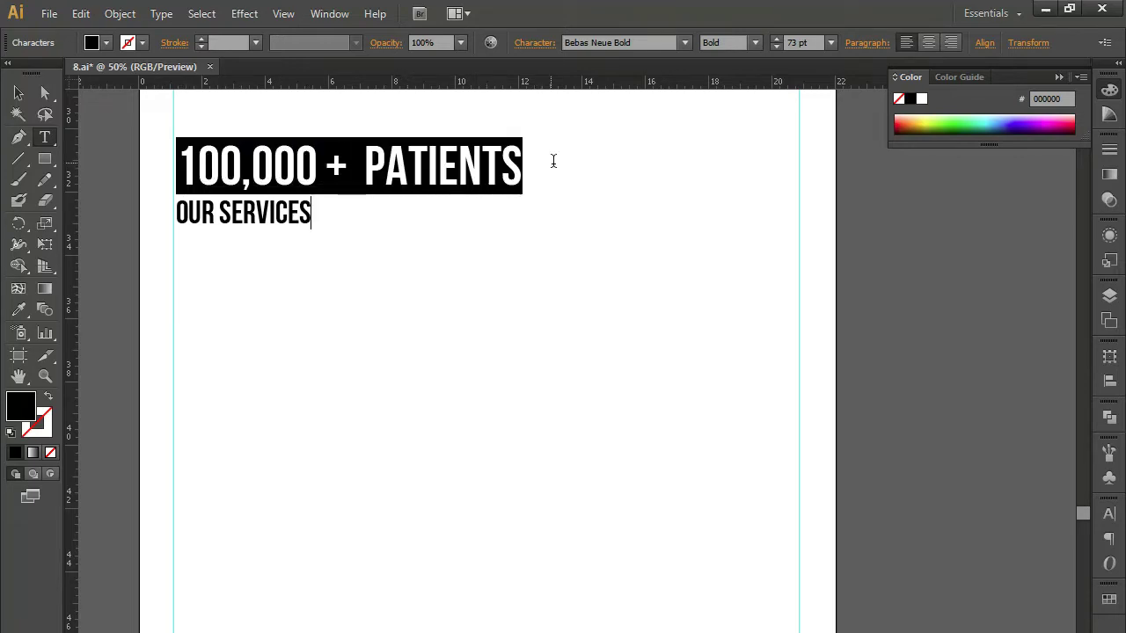
key(Delete)
key(Delete)
click(19, 93)
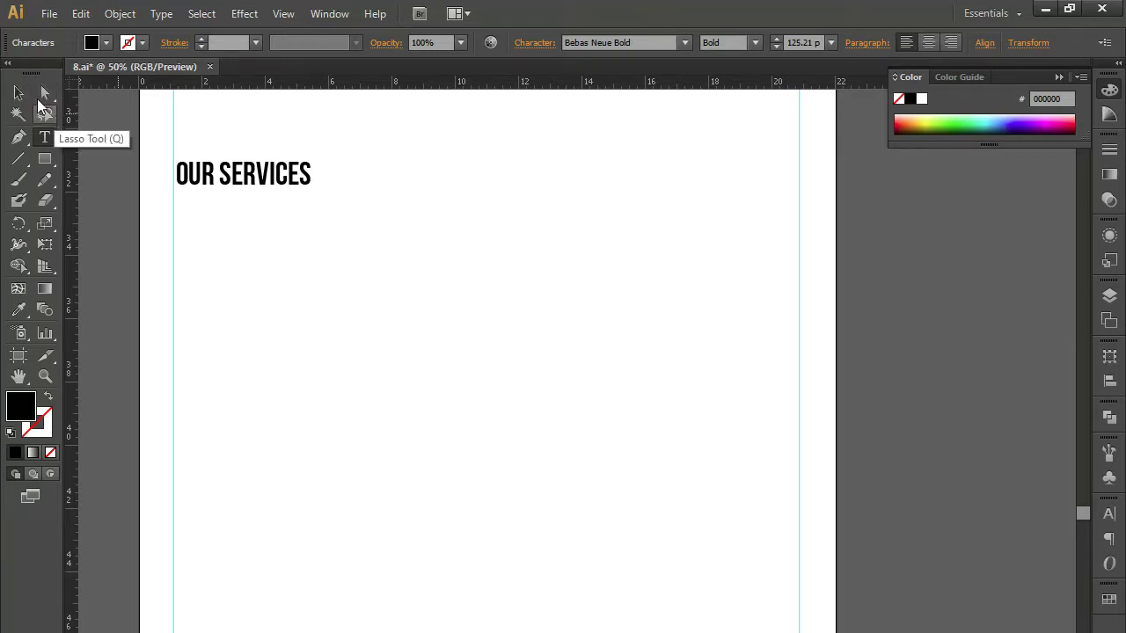
drag(250, 180, 249, 222)
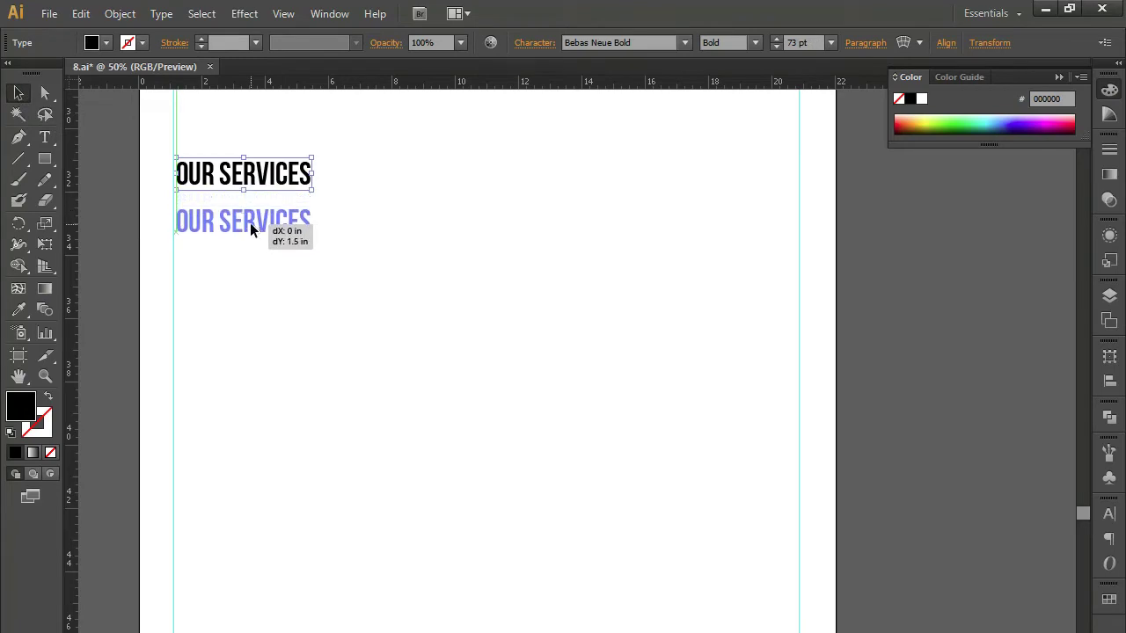
Step: Change the copy's text to 100,000 + PATIENTS and move it further down the page
double_click(250, 223)
key(ctrl+a)
key(ctrl+v)
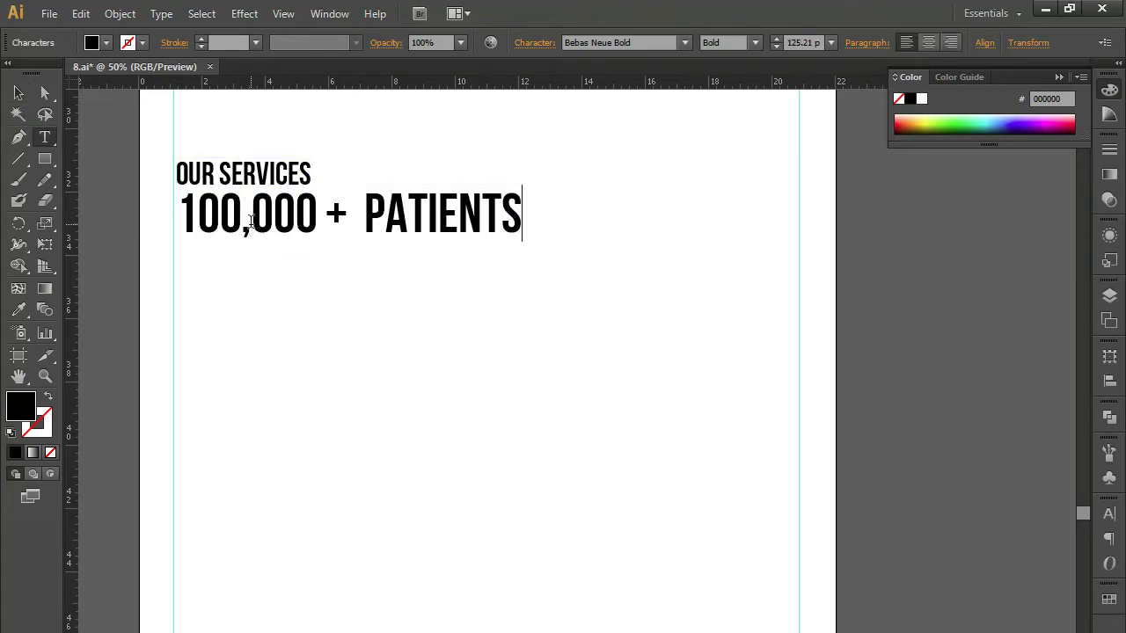
key(Escape)
key(ctrl+z)
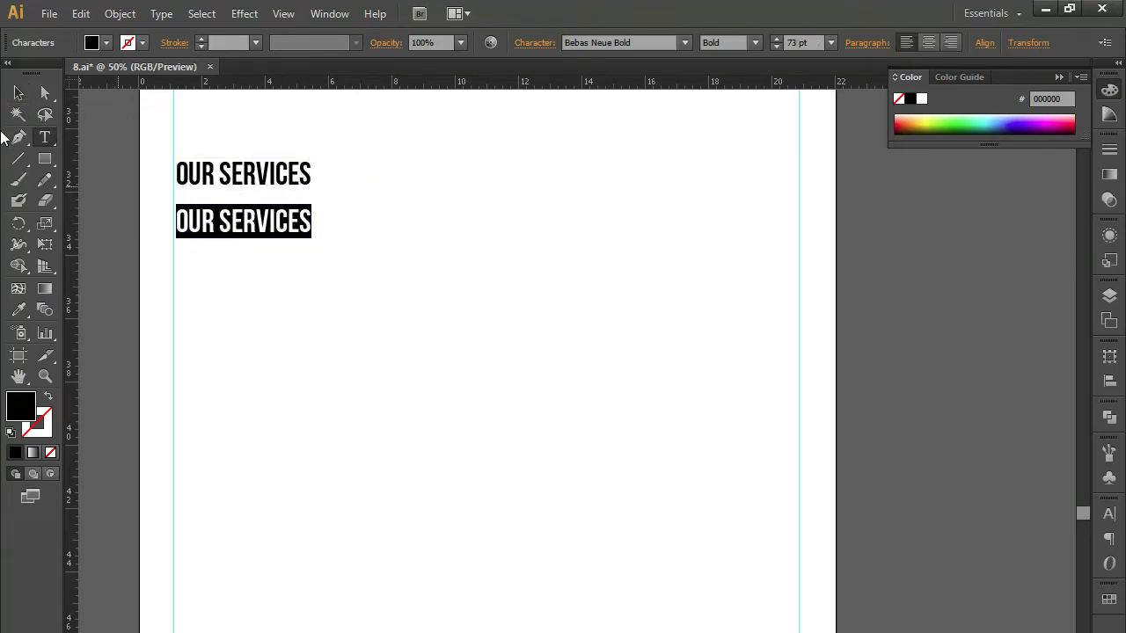
key(ctrl+shift+z)
click(19, 92)
drag(327, 216, 326, 330)
Step: Position a second OUR SERVICES below the first and give it the large headline style
click(277, 187)
drag(277, 188, 282, 233)
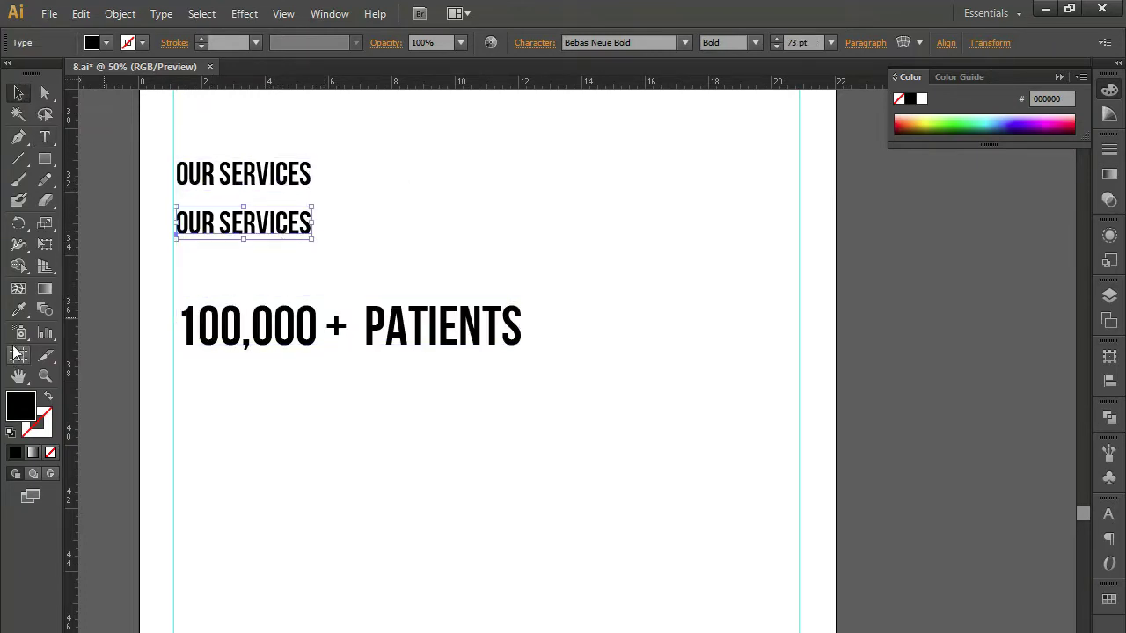
click(19, 309)
click(317, 319)
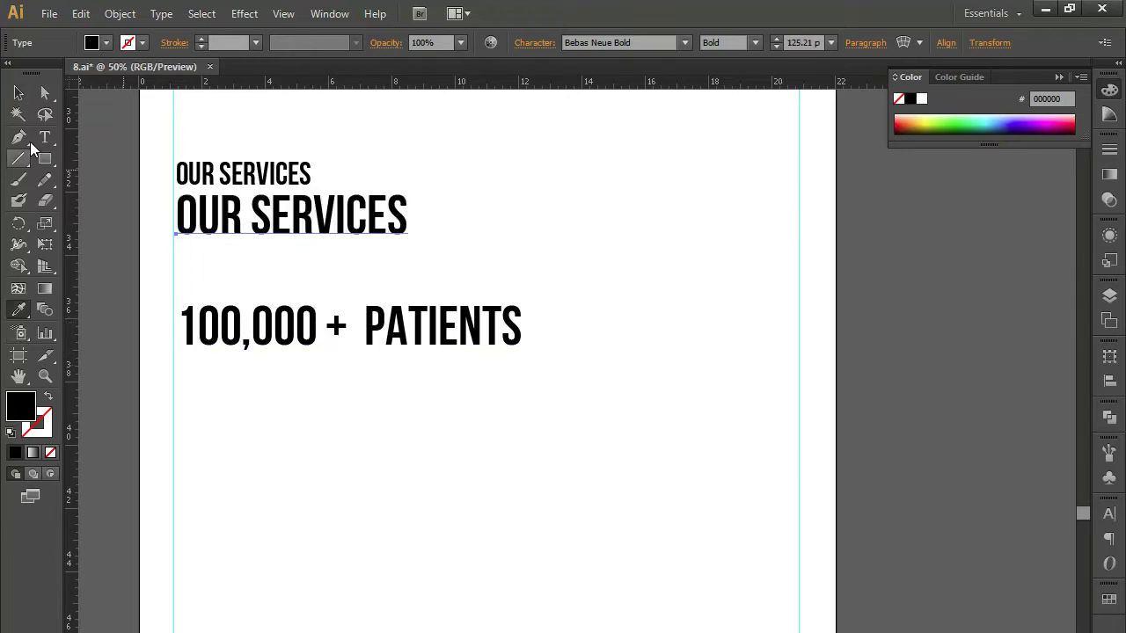
Step: Make the second OUR SERVICES crimson red and enlarge it to 167.97 pt
click(20, 94)
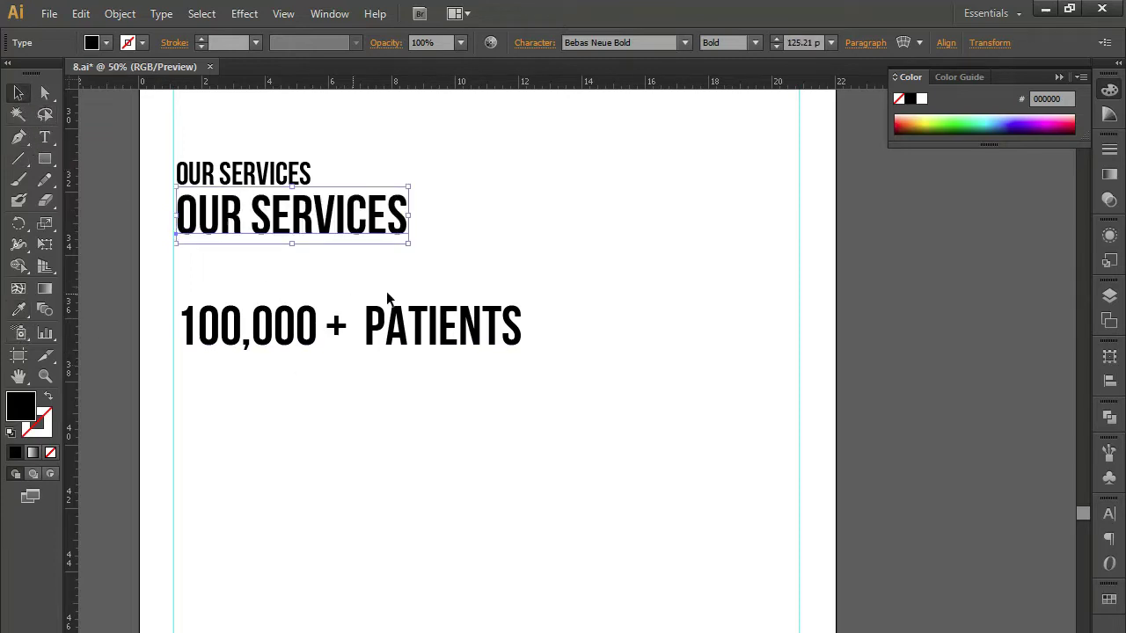
click(1109, 599)
click(939, 618)
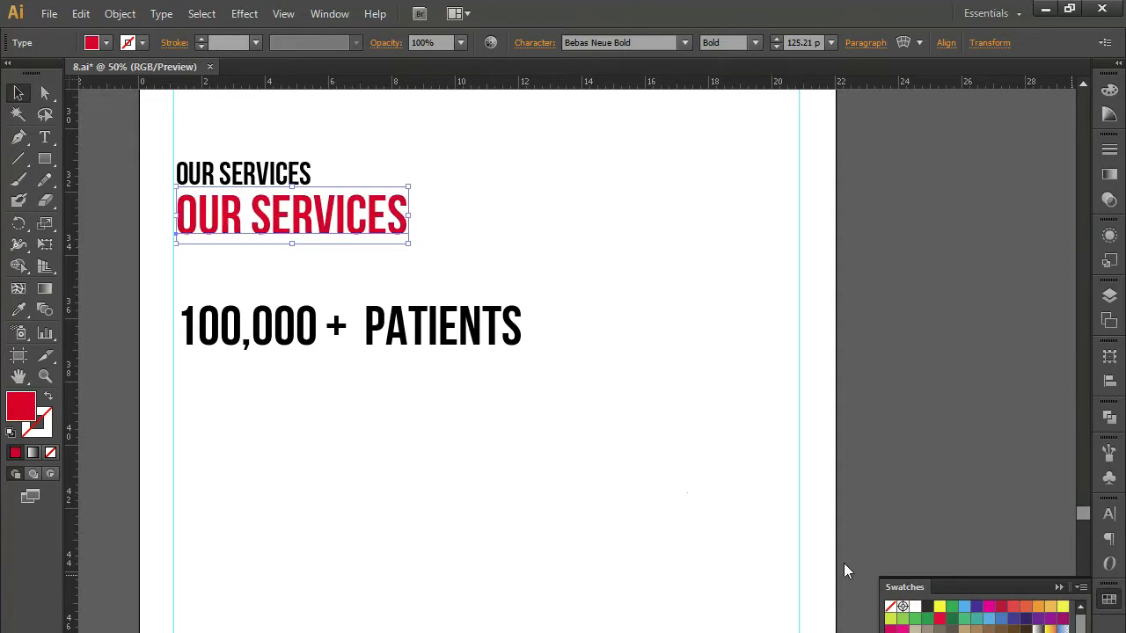
drag(574, 287, 603, 496)
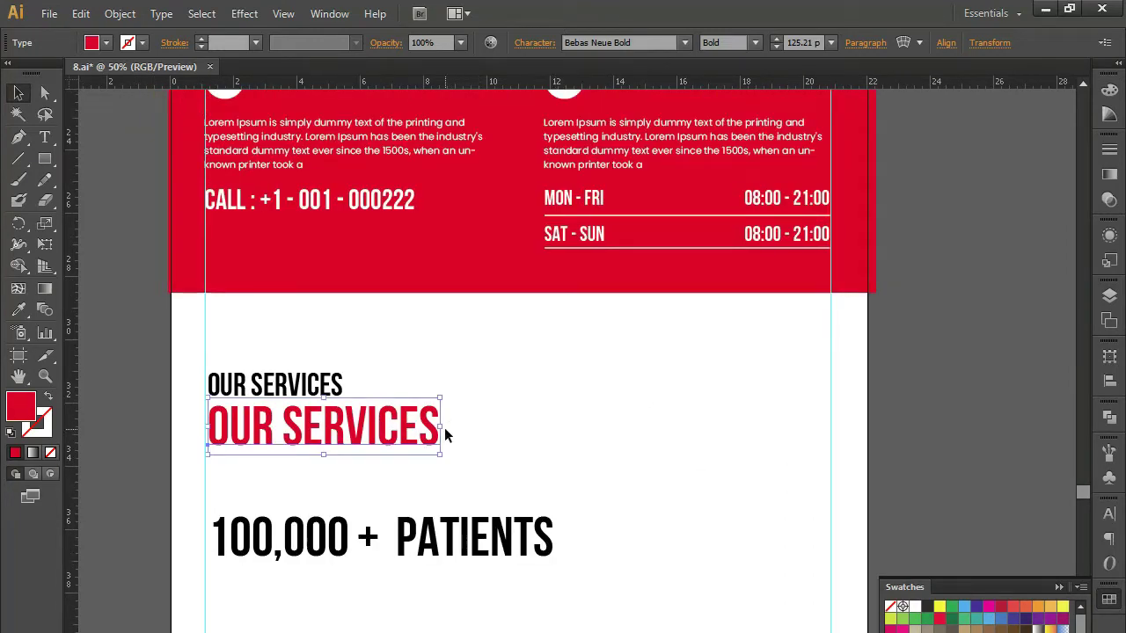
mouse_move(439, 397)
mouse_down()
mouse_move(648, 365)
mouse_move(633, 377)
mouse_up()
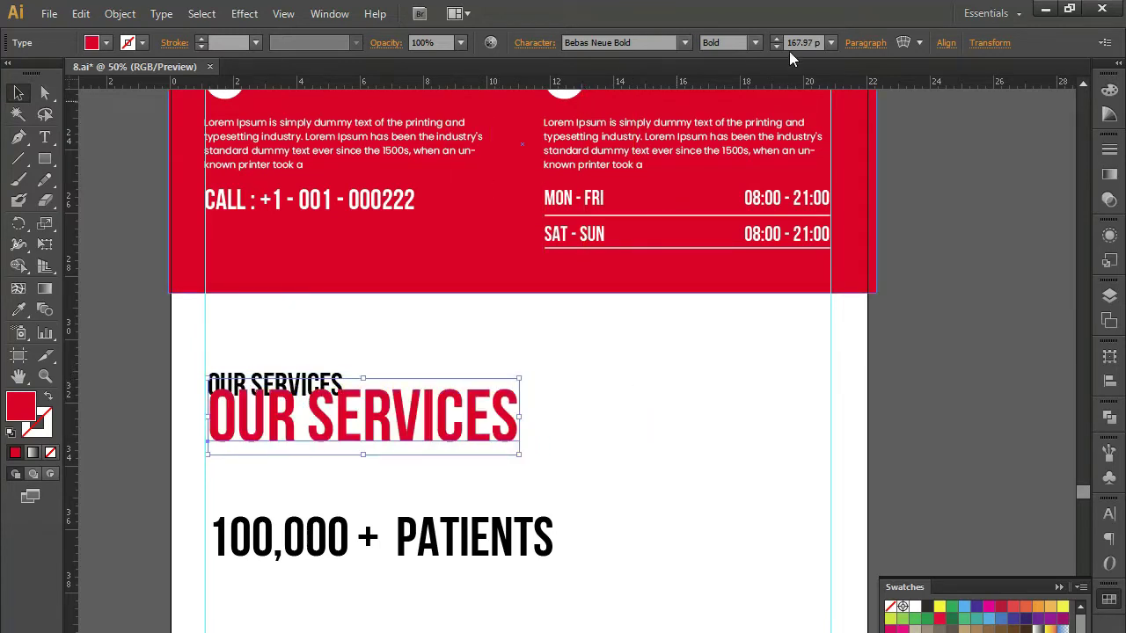
click(420, 42)
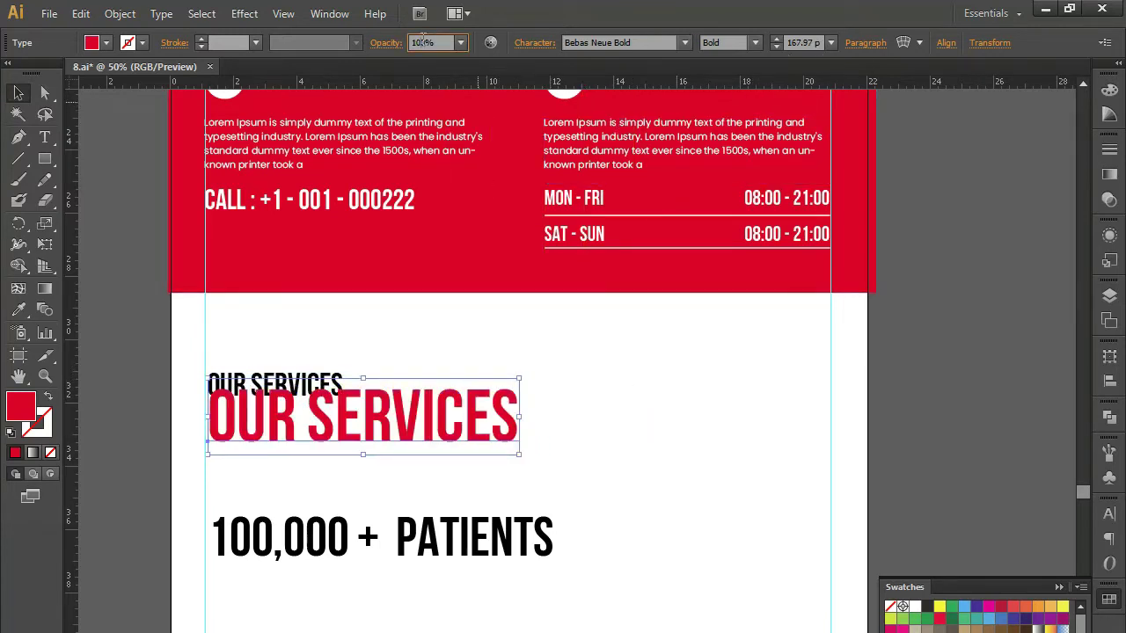
Step: Lower the large heading's opacity, trying 87% and 42% before settling on 25%
text(87)
key(Return)
text(42)
key(Return)
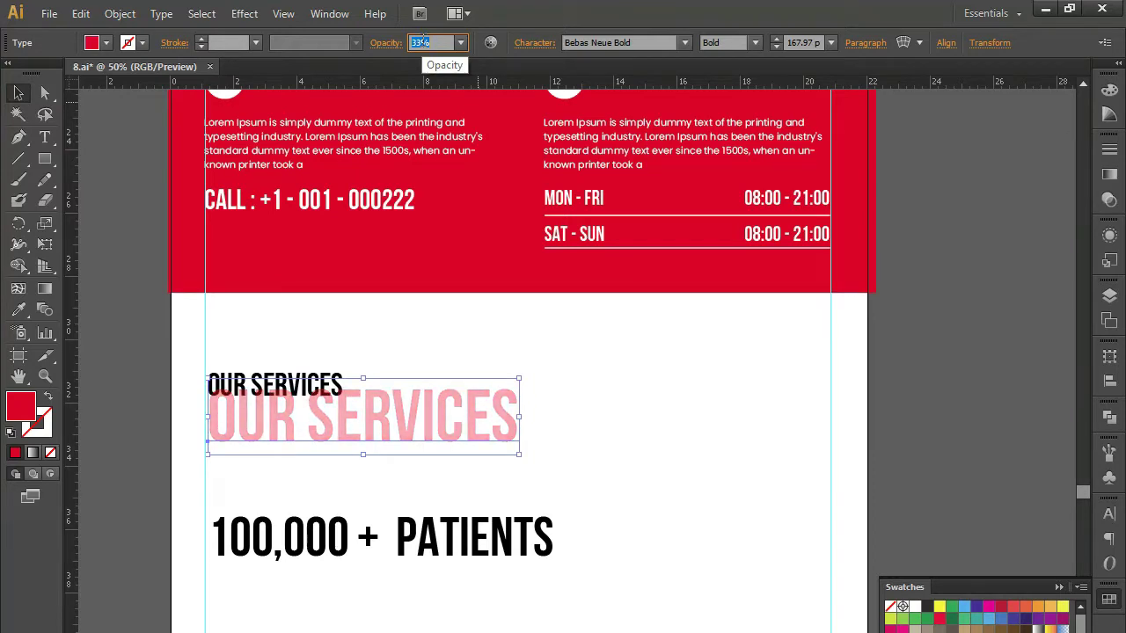
text(25)
key(Return)
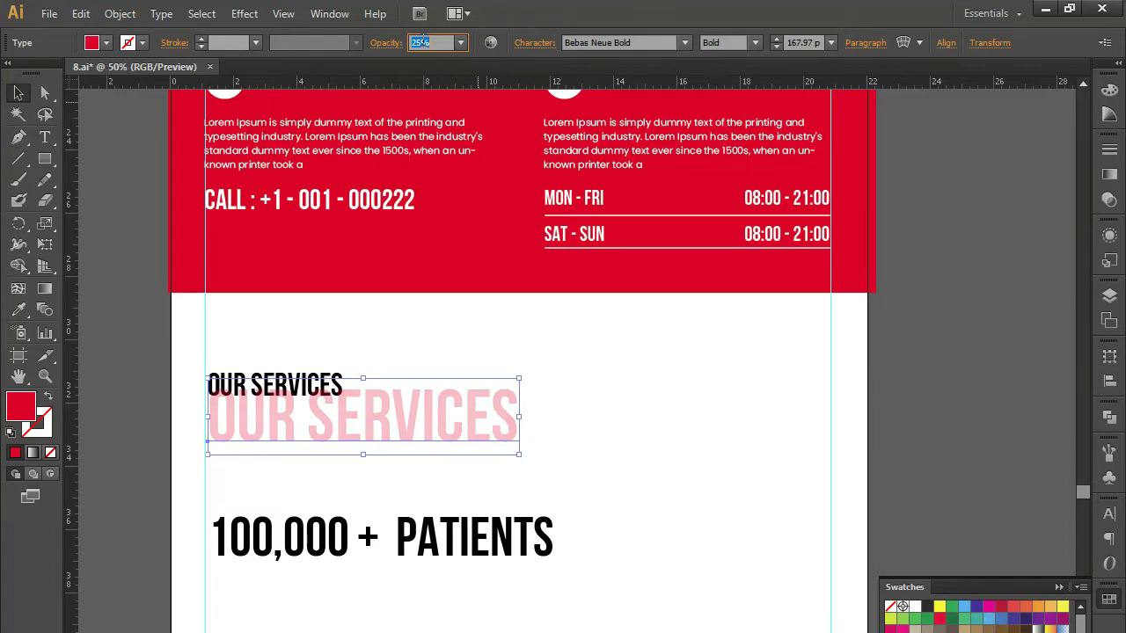
Step: Move the faded OUR SERVICES copy to sit just below the small black heading
click(578, 417)
drag(419, 428, 421, 403)
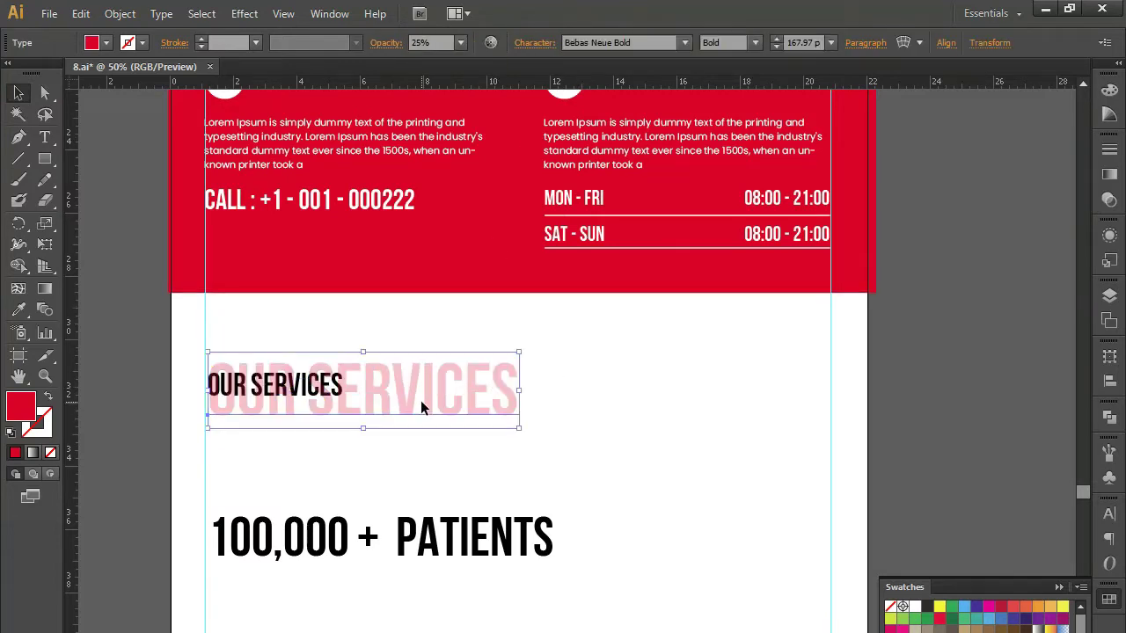
key(Left)
key(Left)
key(Left)
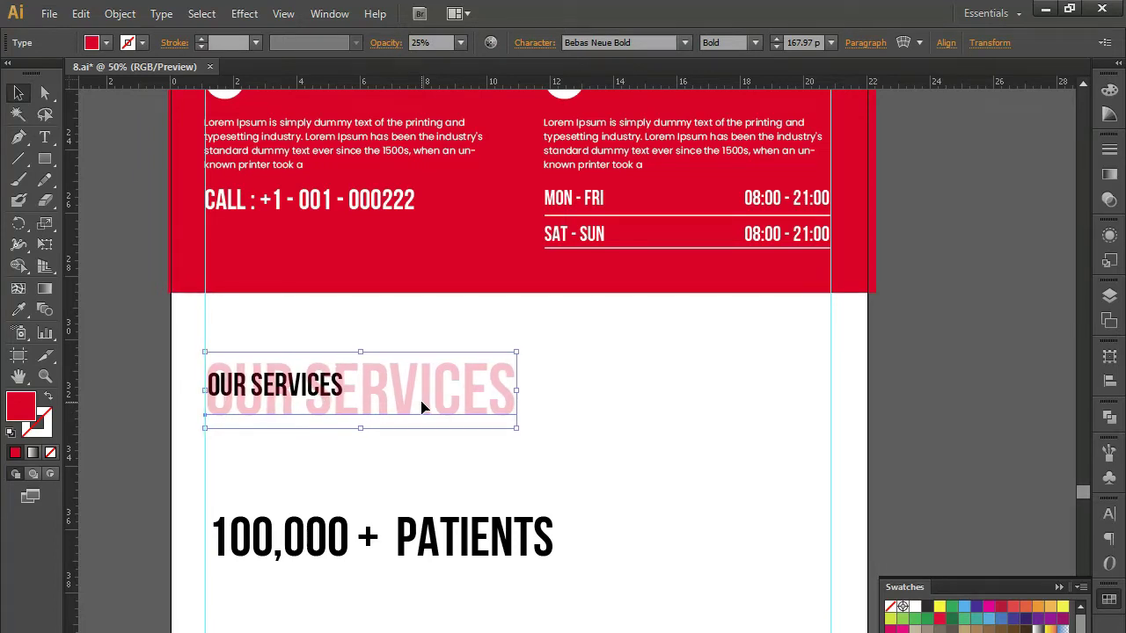
drag(417, 412, 417, 423)
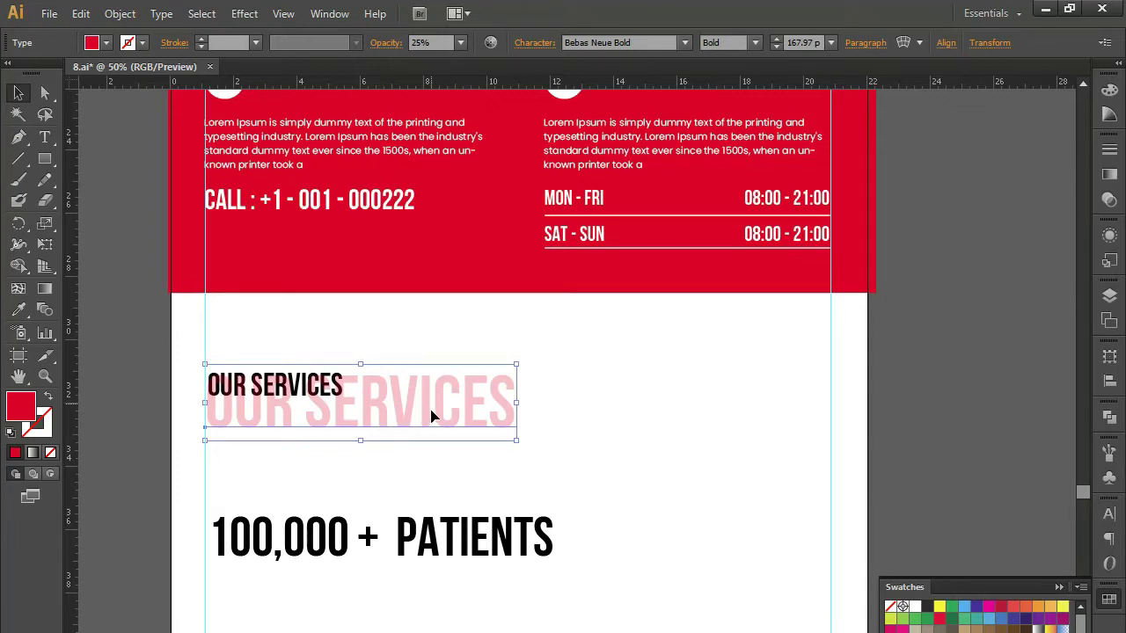
drag(432, 412, 437, 429)
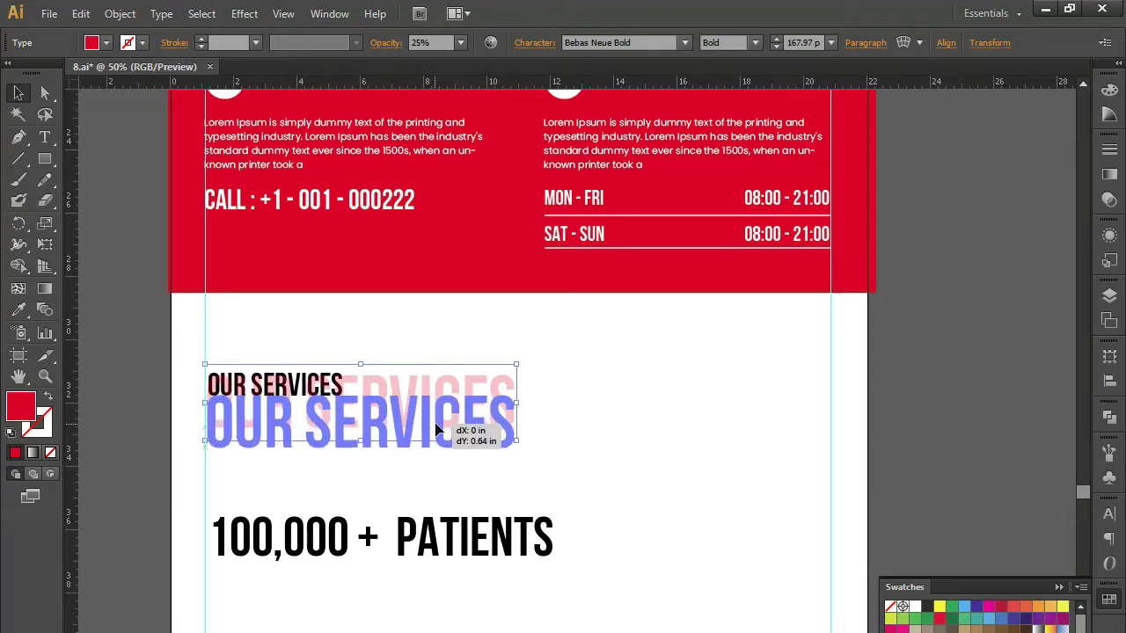
drag(437, 429, 434, 424)
click(645, 378)
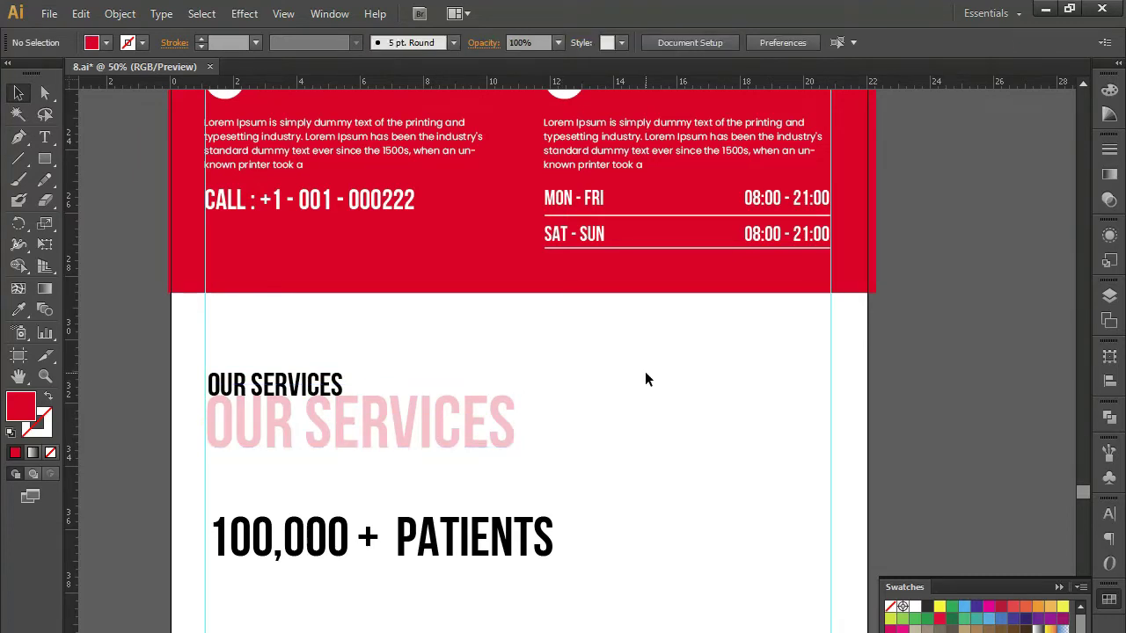
Step: Reduce the faded OUR SERVICES copy's opacity to 15%
click(505, 442)
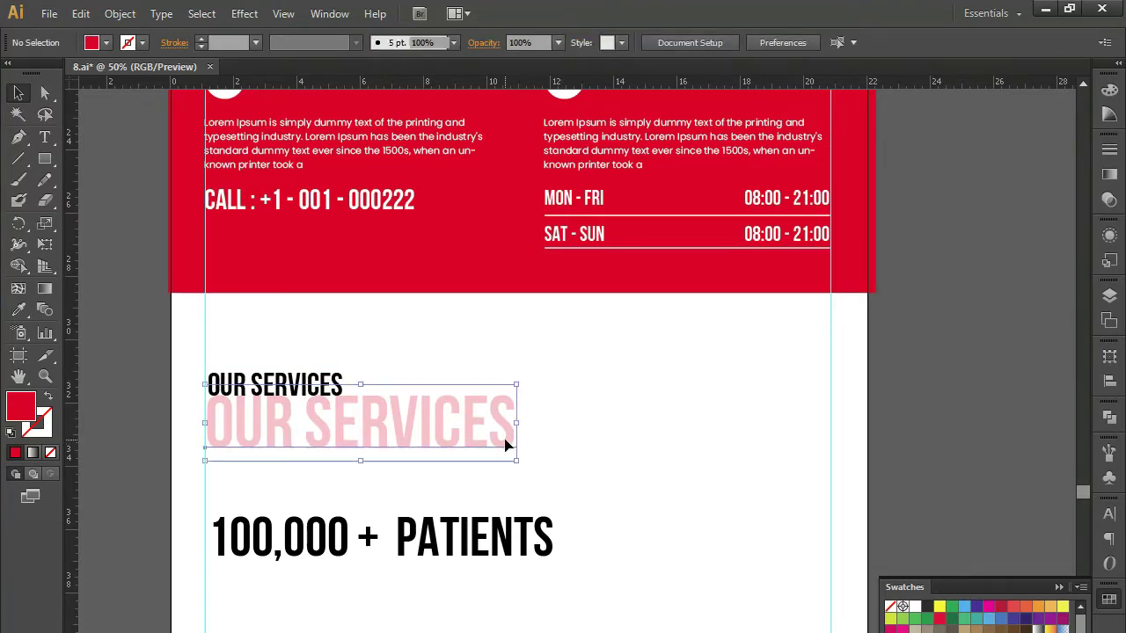
double_click(423, 42)
text(15)
key(Return)
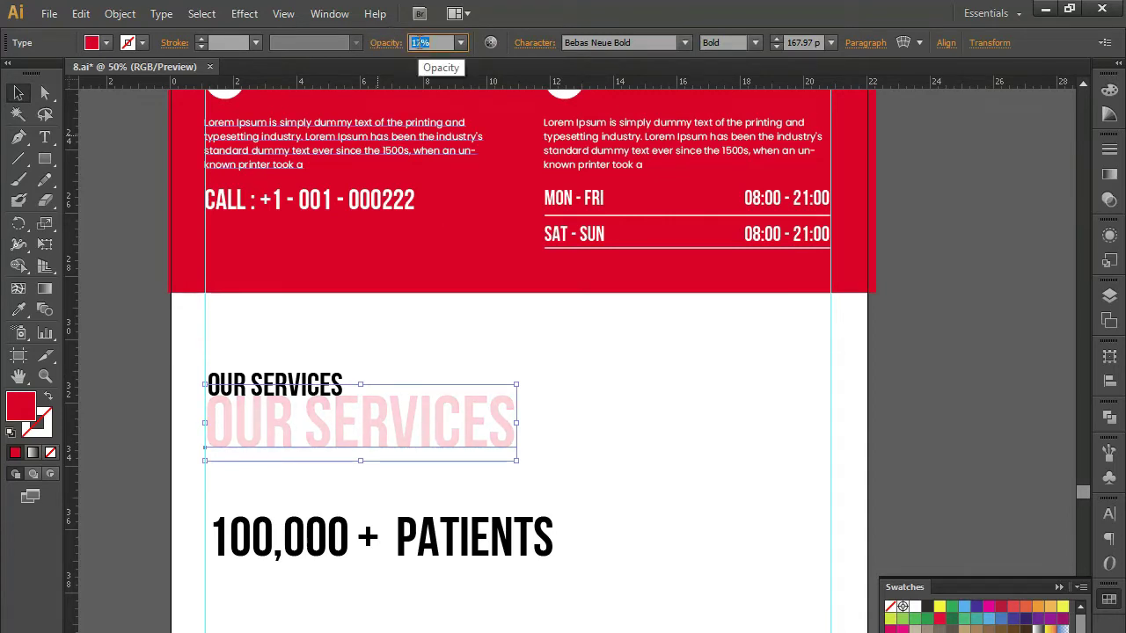
click(605, 402)
click(19, 139)
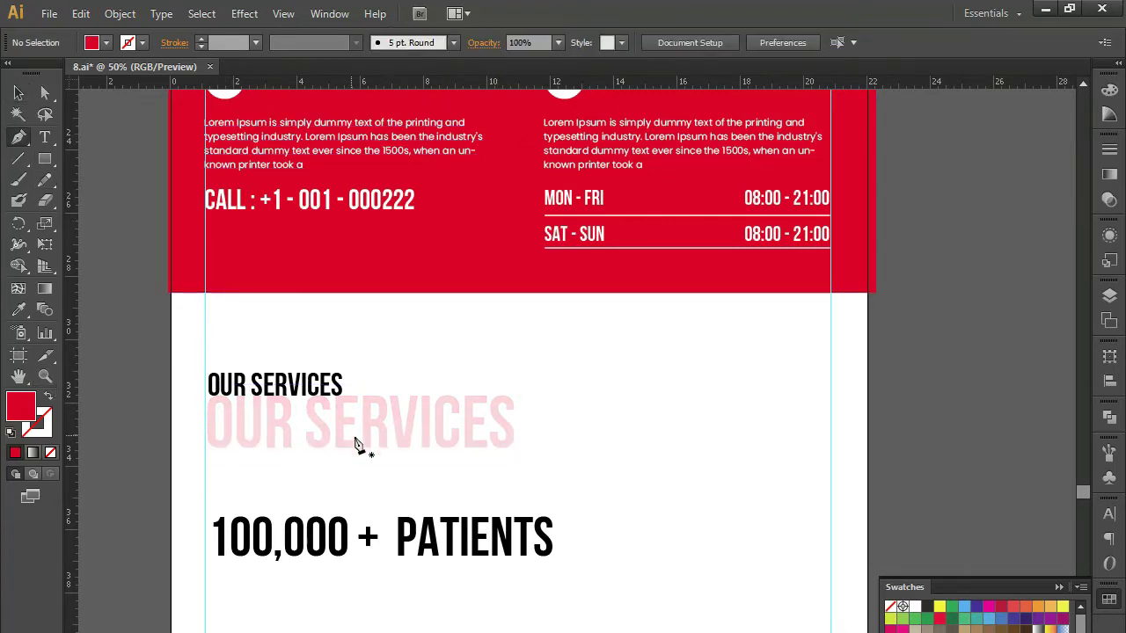
Step: Draw a short line right of the small heading with a black 3 pt stroke
drag(350, 385, 405, 387)
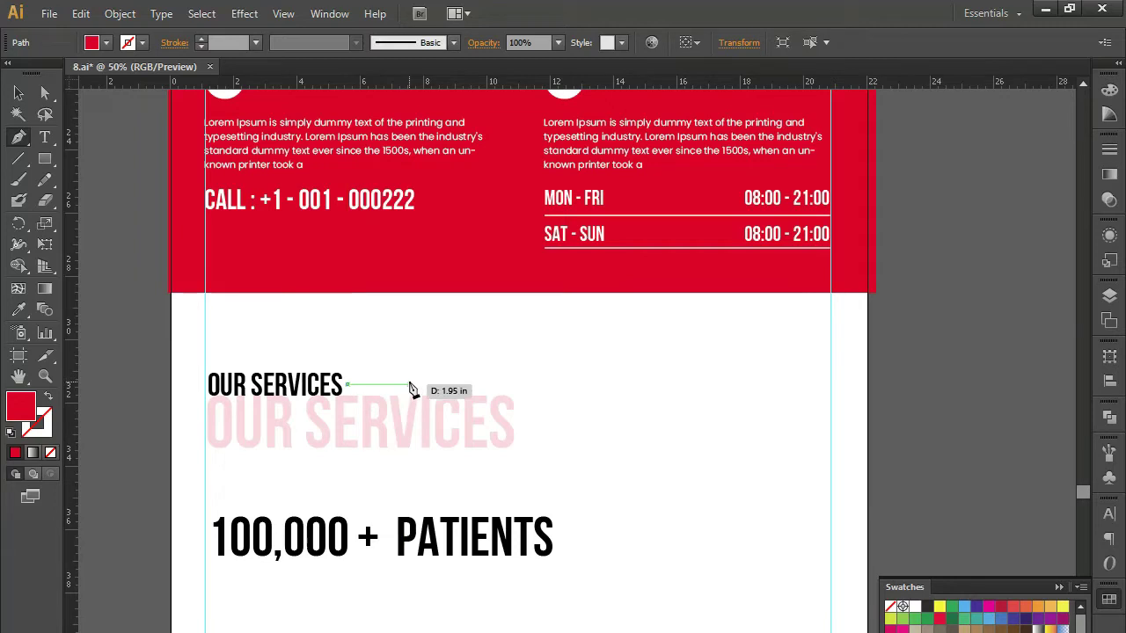
click(410, 384)
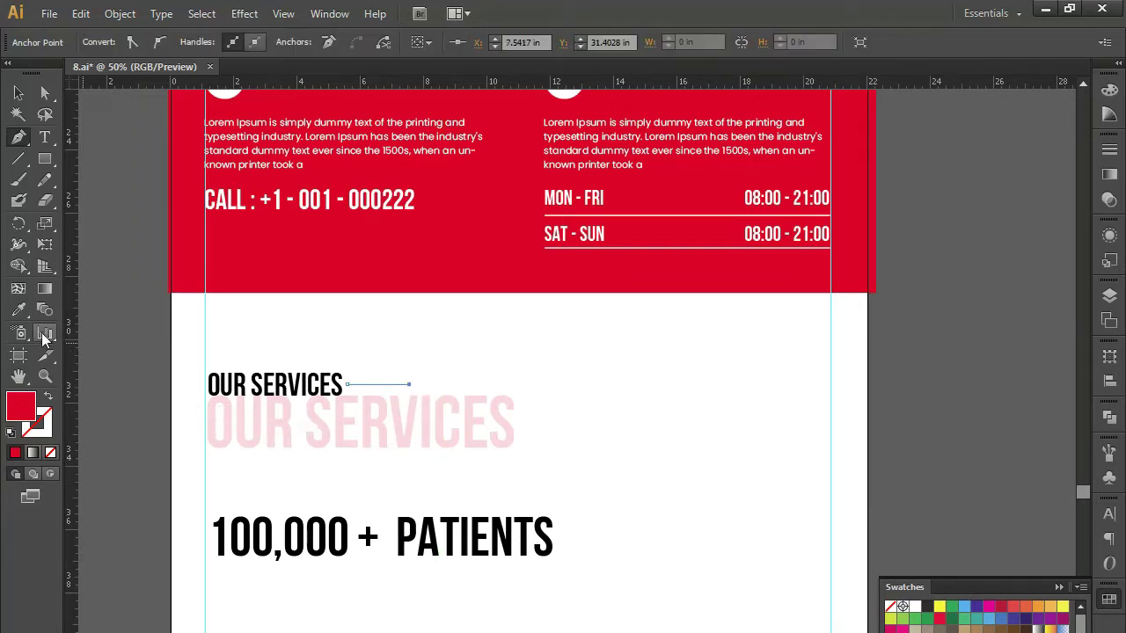
click(18, 310)
click(651, 249)
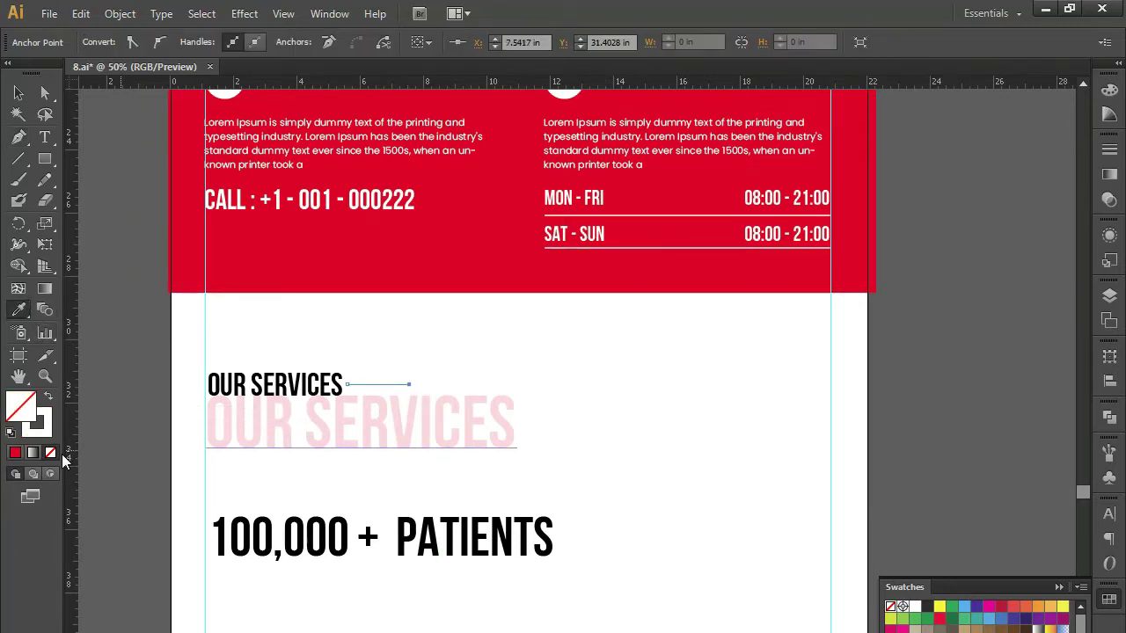
click(30, 436)
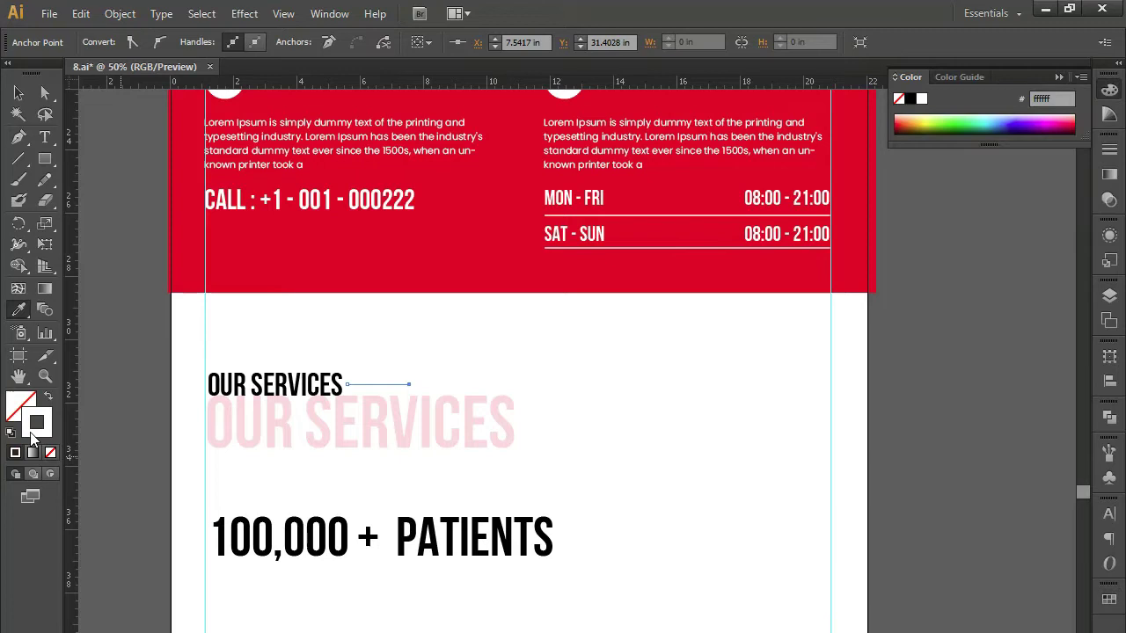
click(913, 99)
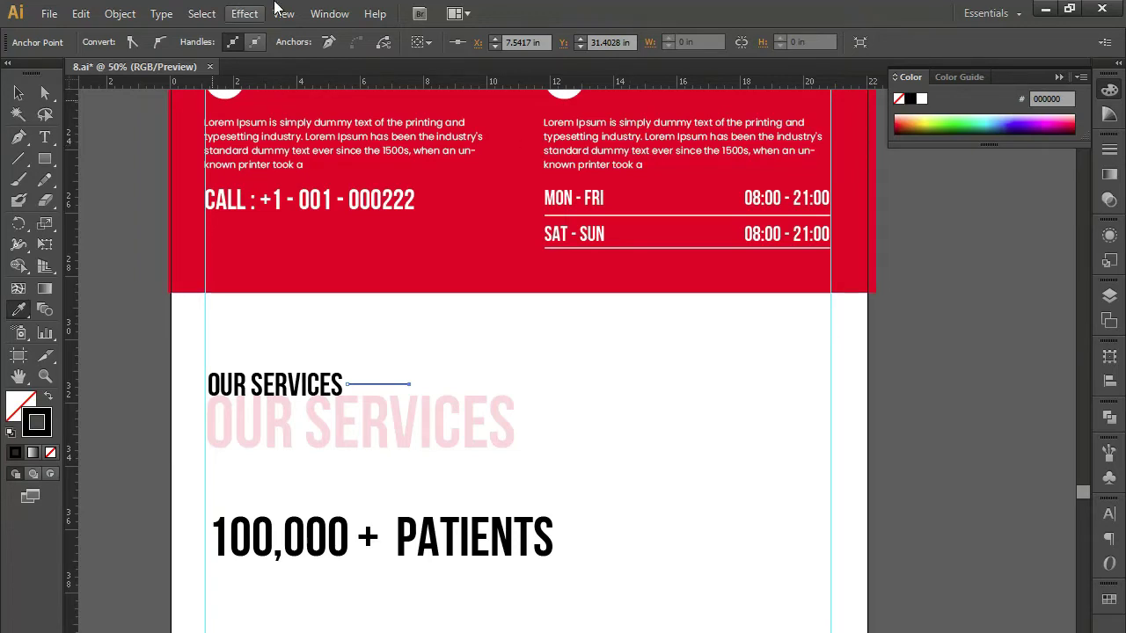
Step: Nudge the short line down to sit level with the OUR SERVICES heading
click(19, 93)
click(411, 355)
click(391, 383)
key(Down)
key(Down)
key(Down)
key(Down)
key(Down)
key(Down)
key(Down)
key(Down)
key(Down)
key(Down)
key(Down)
key(Down)
key(Down)
key(Down)
key(Down)
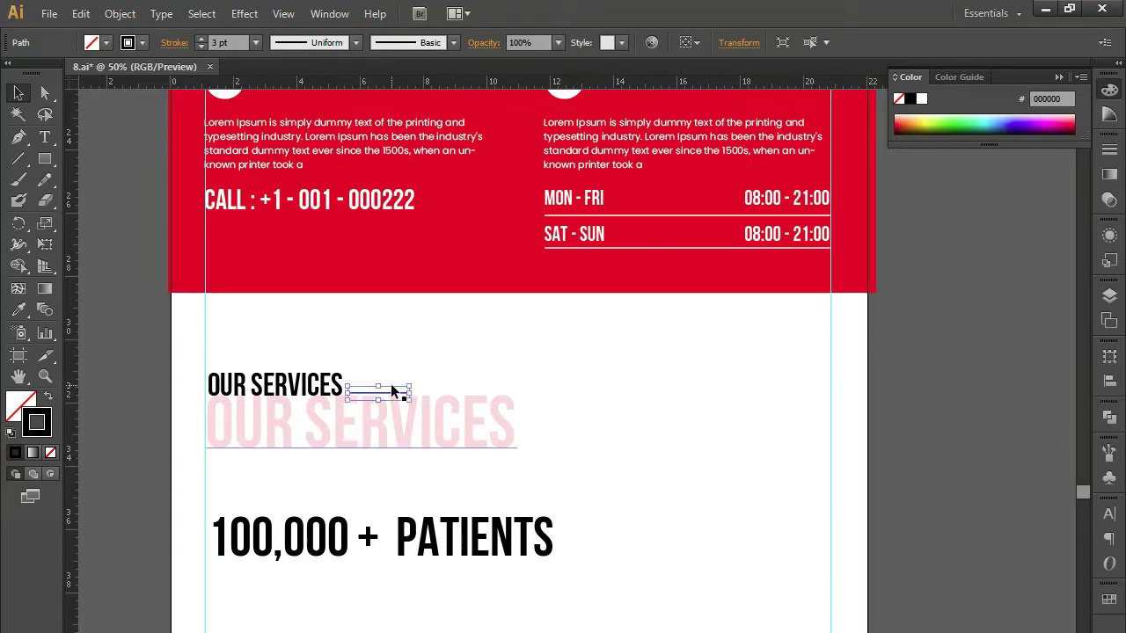
key(Down)
click(359, 478)
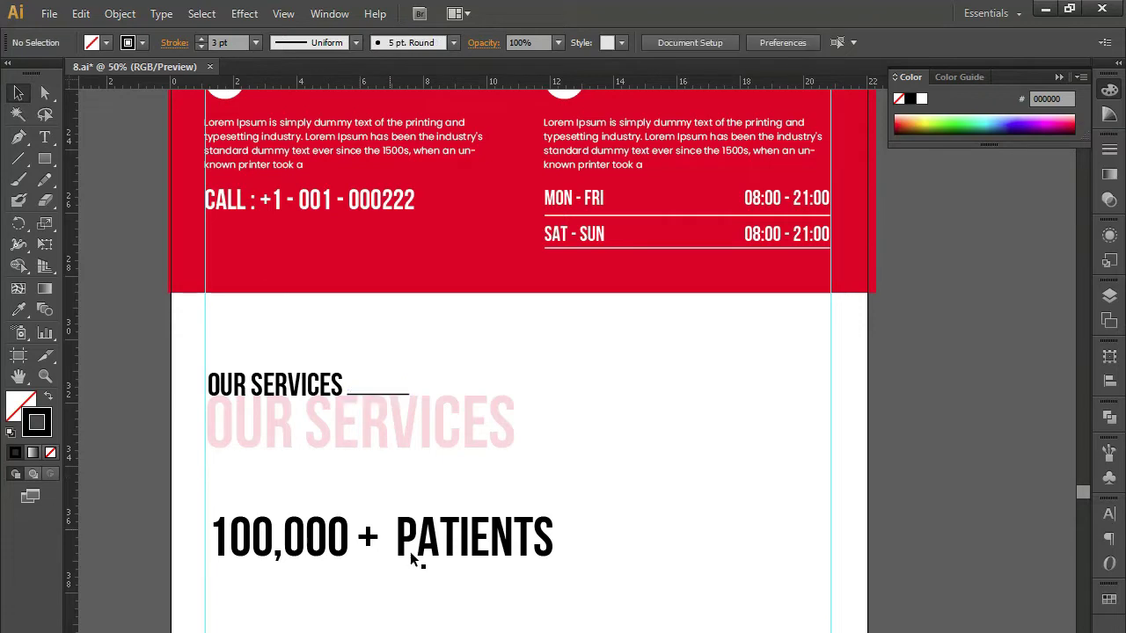
click(390, 394)
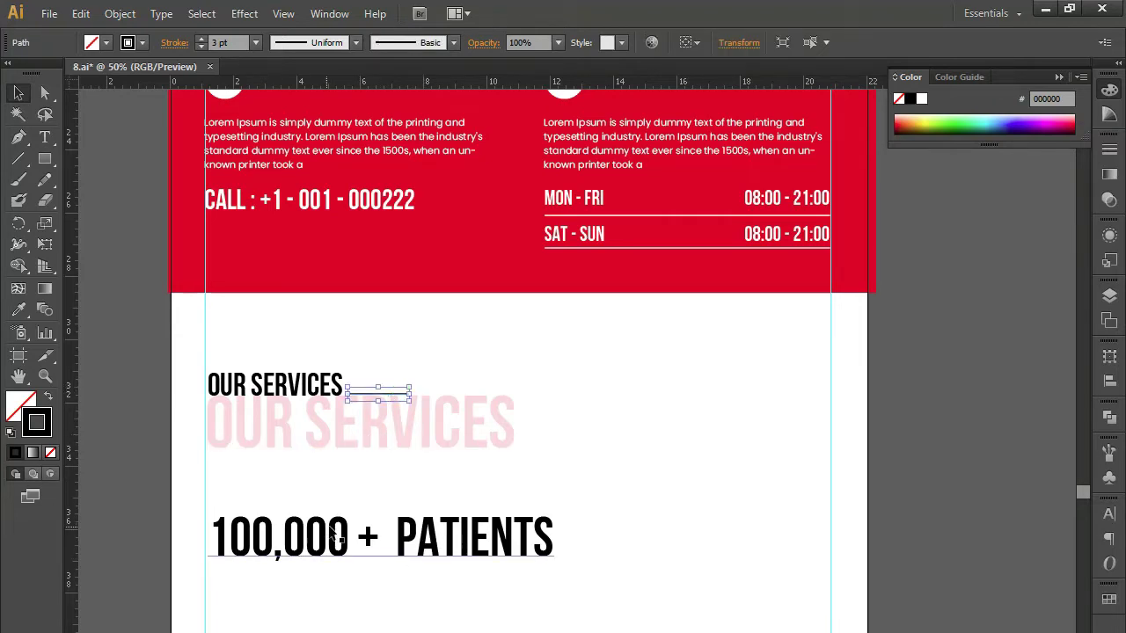
click(384, 542)
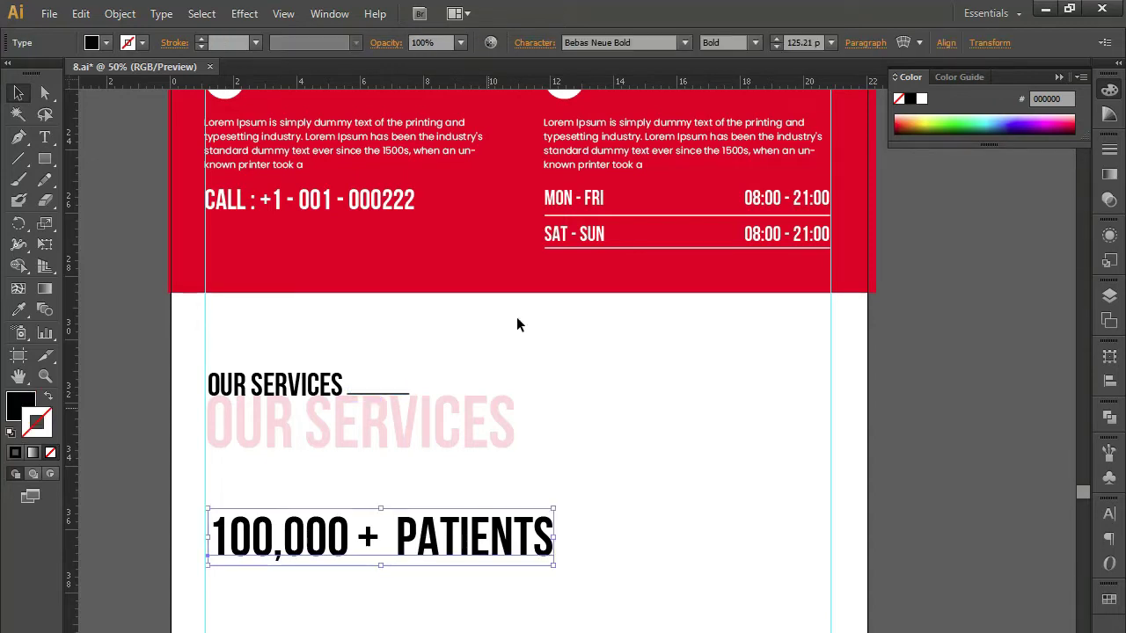
Step: Give the 100,000 + PATIENTS text the MON - FRI style at 47 pt in black
click(561, 202)
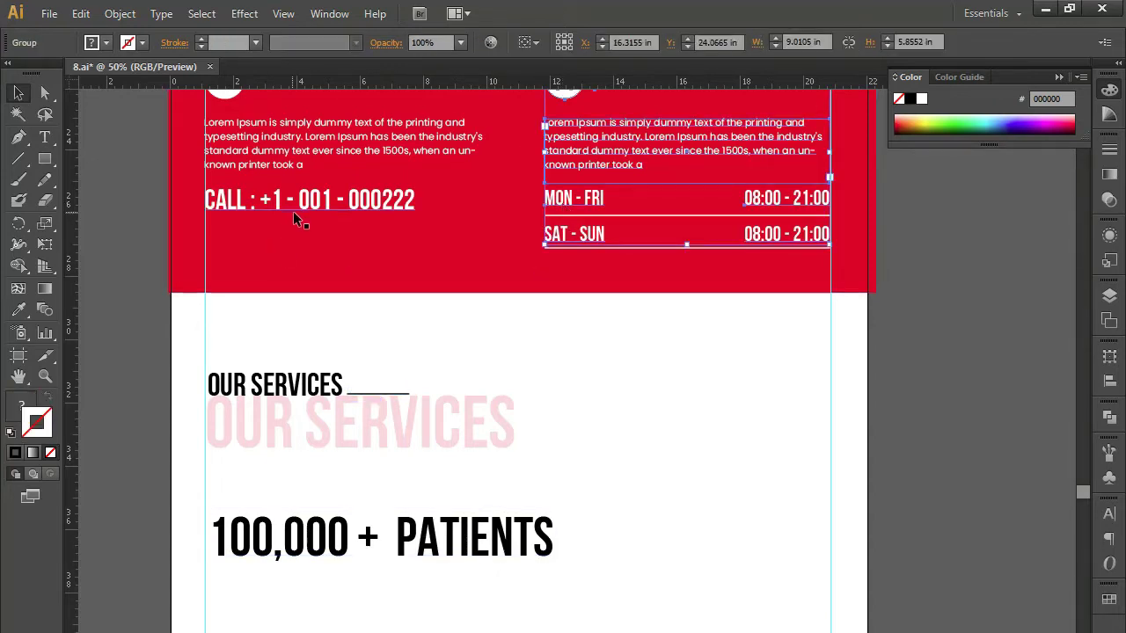
click(603, 401)
click(431, 546)
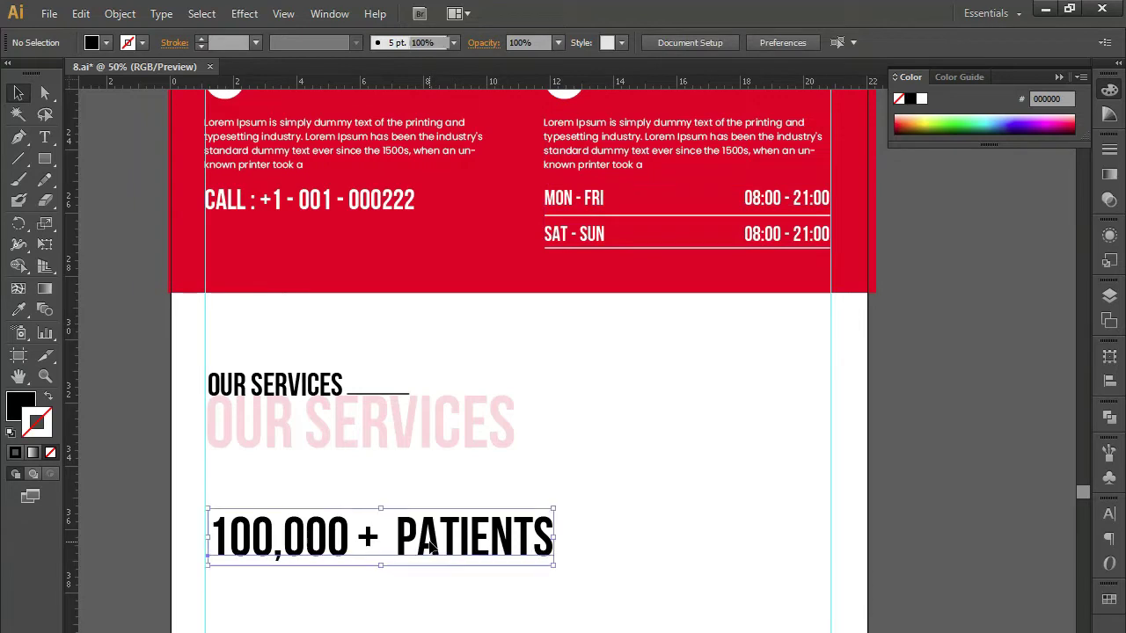
click(18, 309)
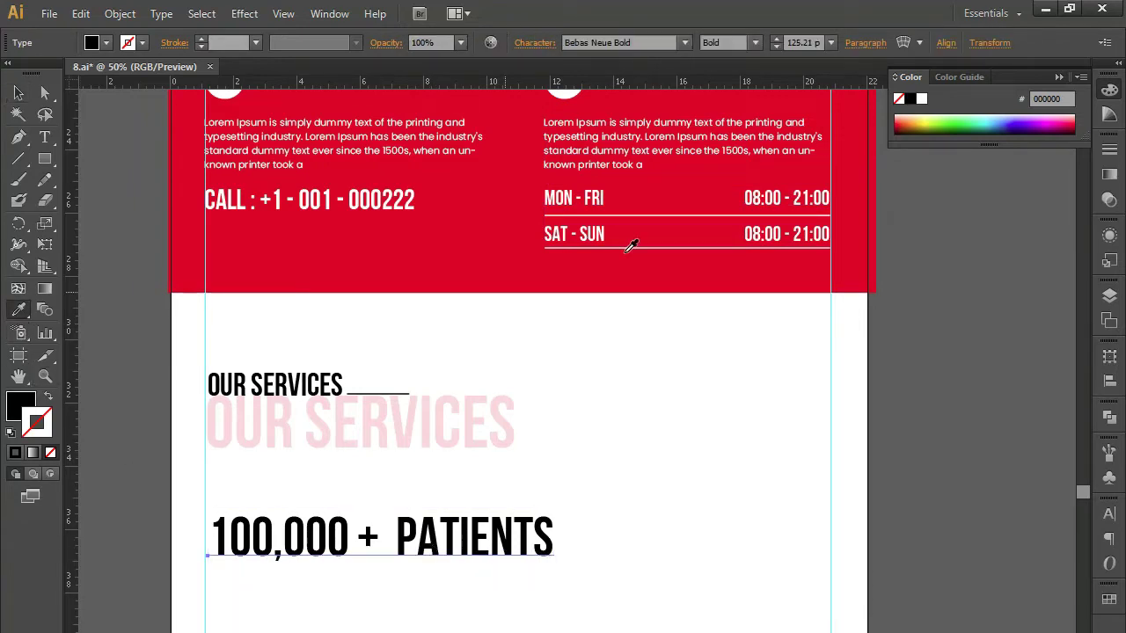
click(565, 200)
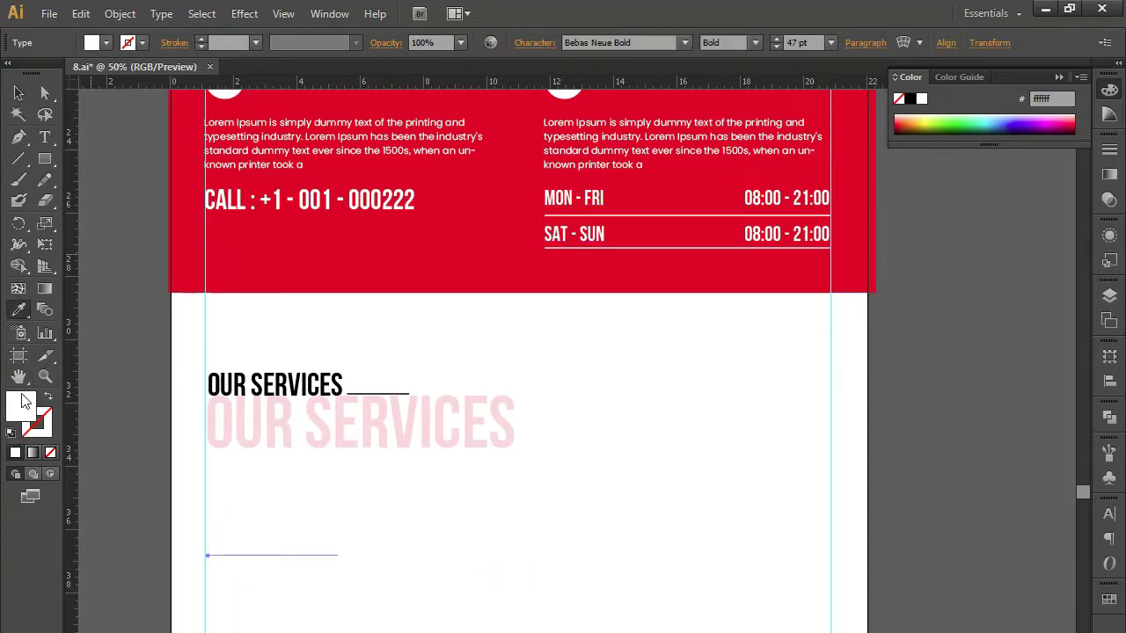
click(911, 100)
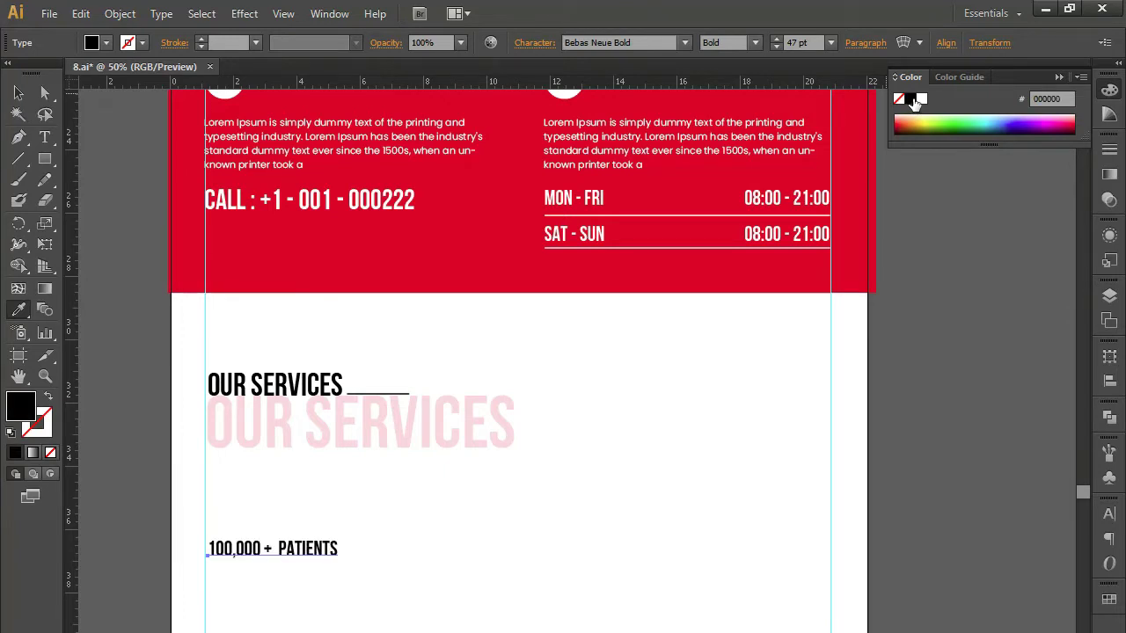
click(44, 92)
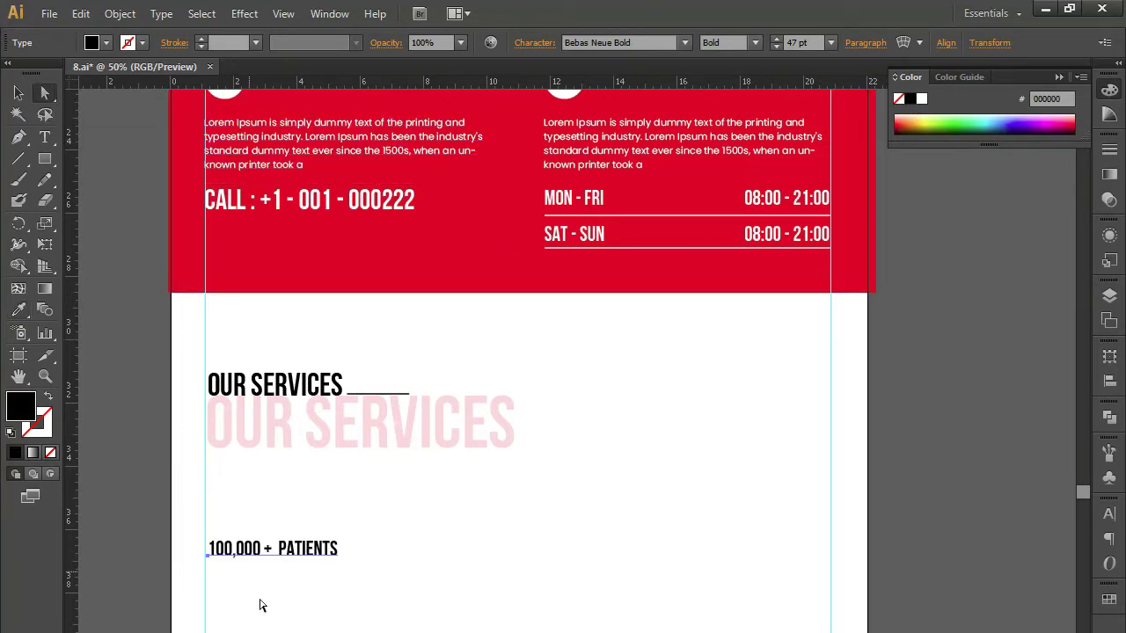
Step: Change the text's wording to LUNGS
double_click(271, 548)
key(ctrl+a)
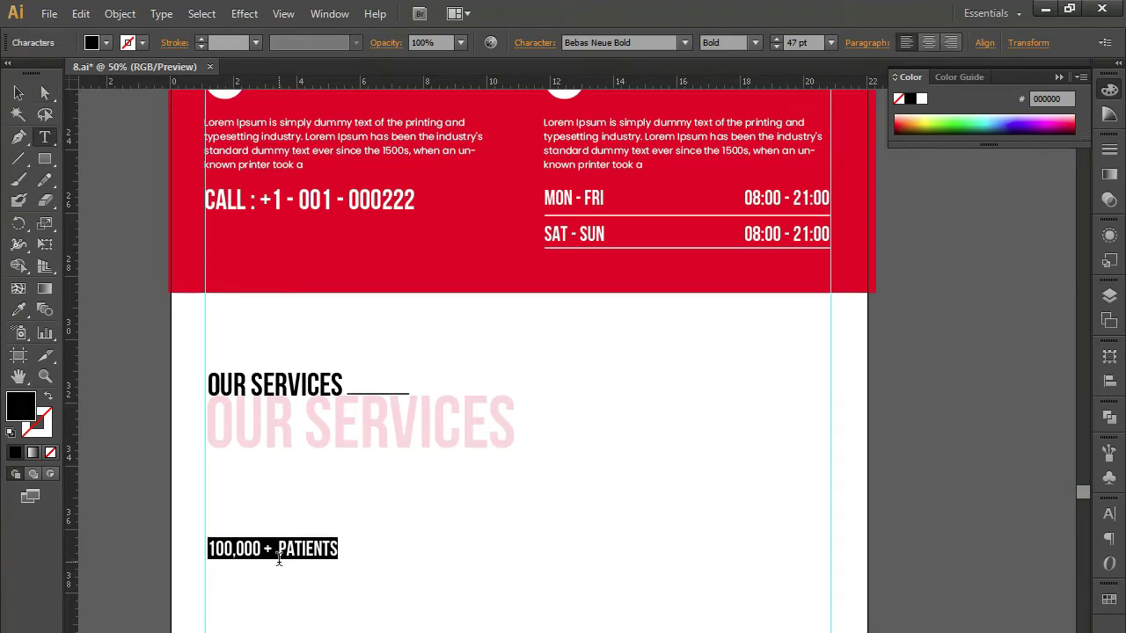
text(LUNGS)
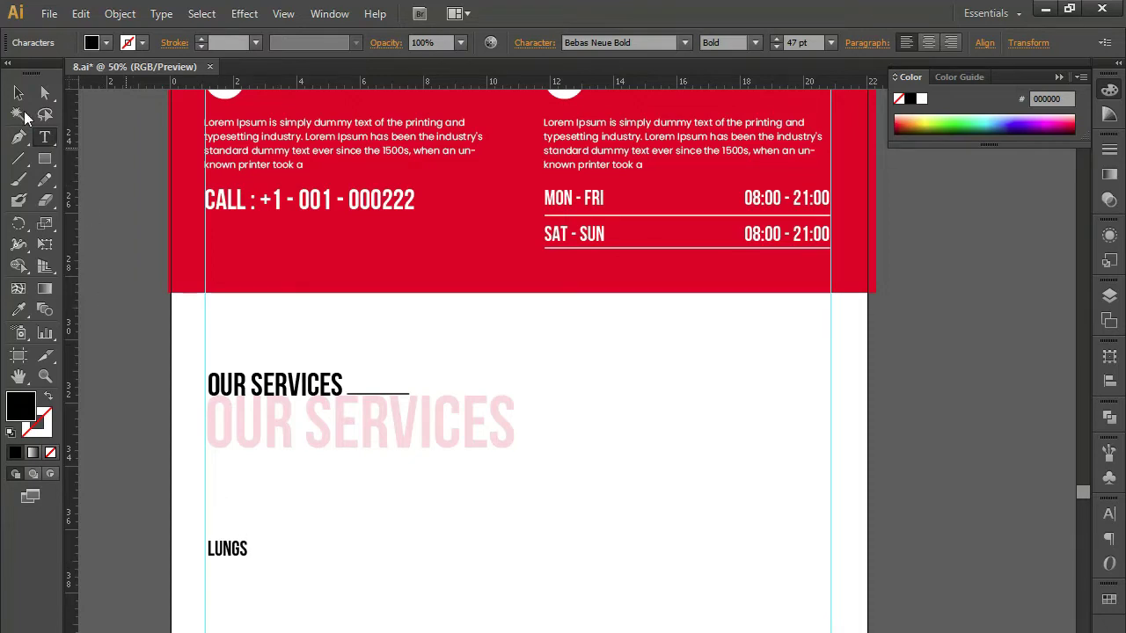
click(16, 93)
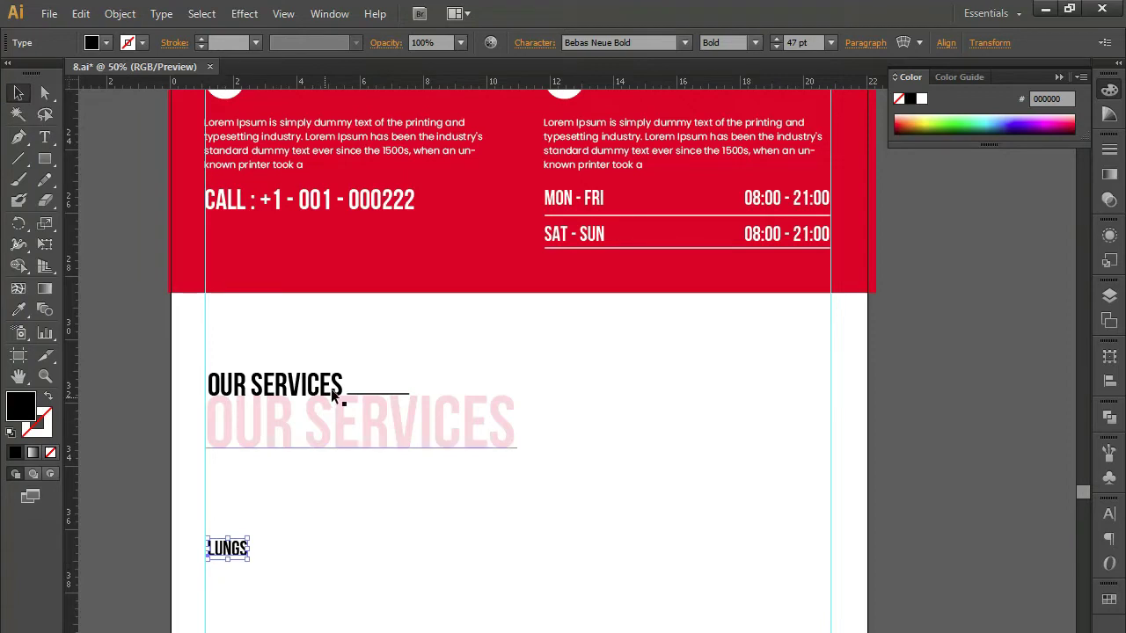
click(319, 139)
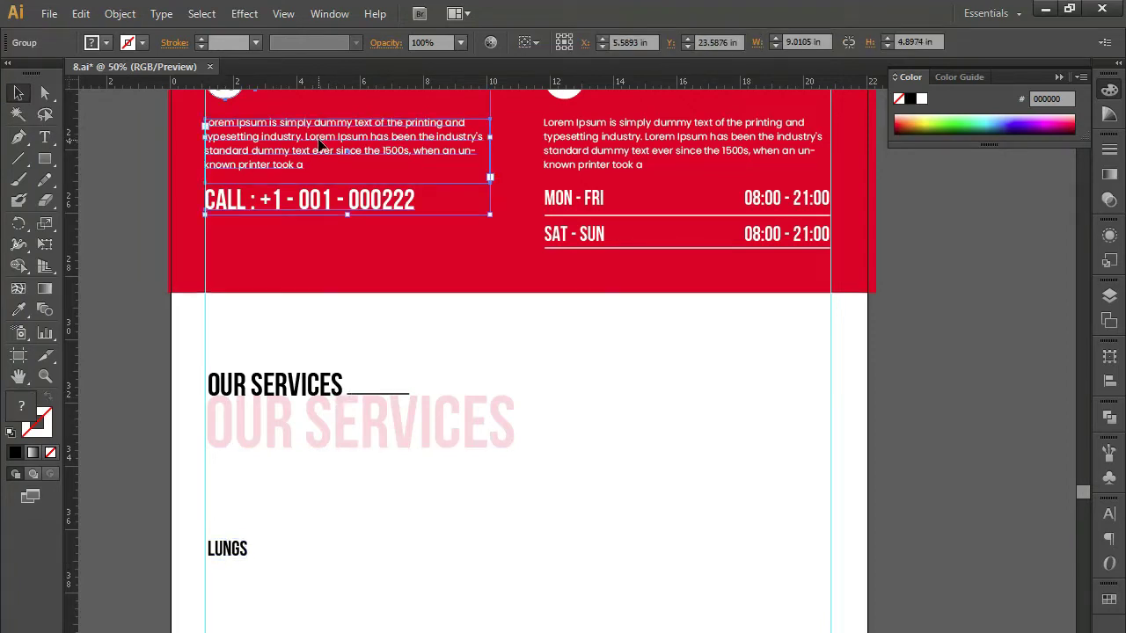
Step: Ungroup the lorem ipsum and CALL text and place a black paragraph copy below LUNGS
right_click(319, 146)
click(380, 242)
click(158, 219)
click(287, 148)
drag(312, 144, 312, 614)
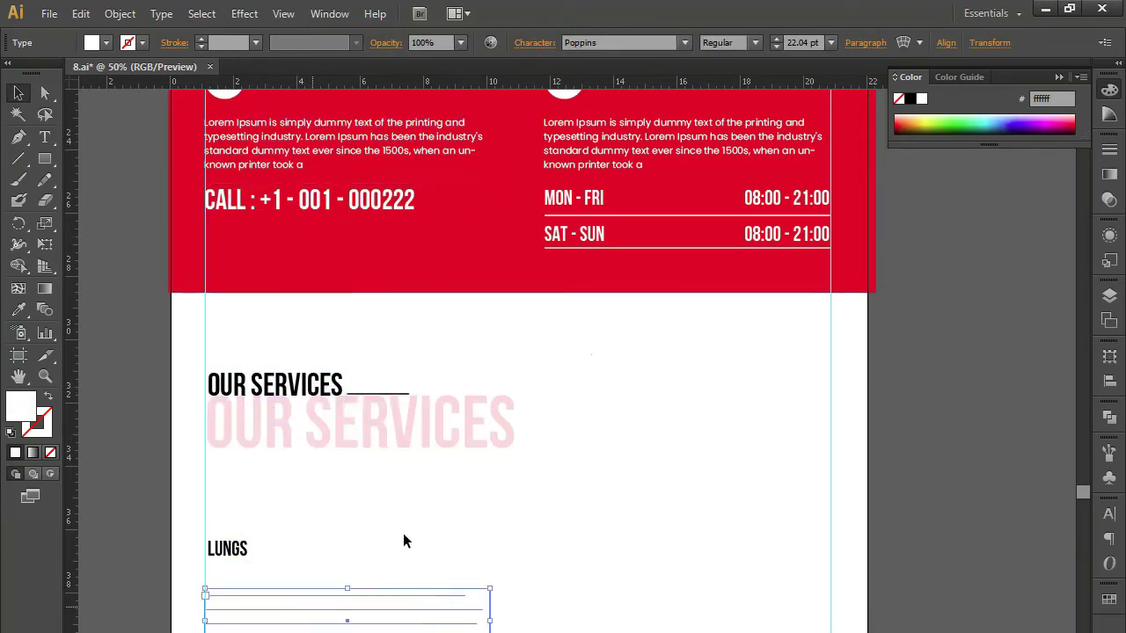
click(911, 99)
drag(337, 607, 339, 594)
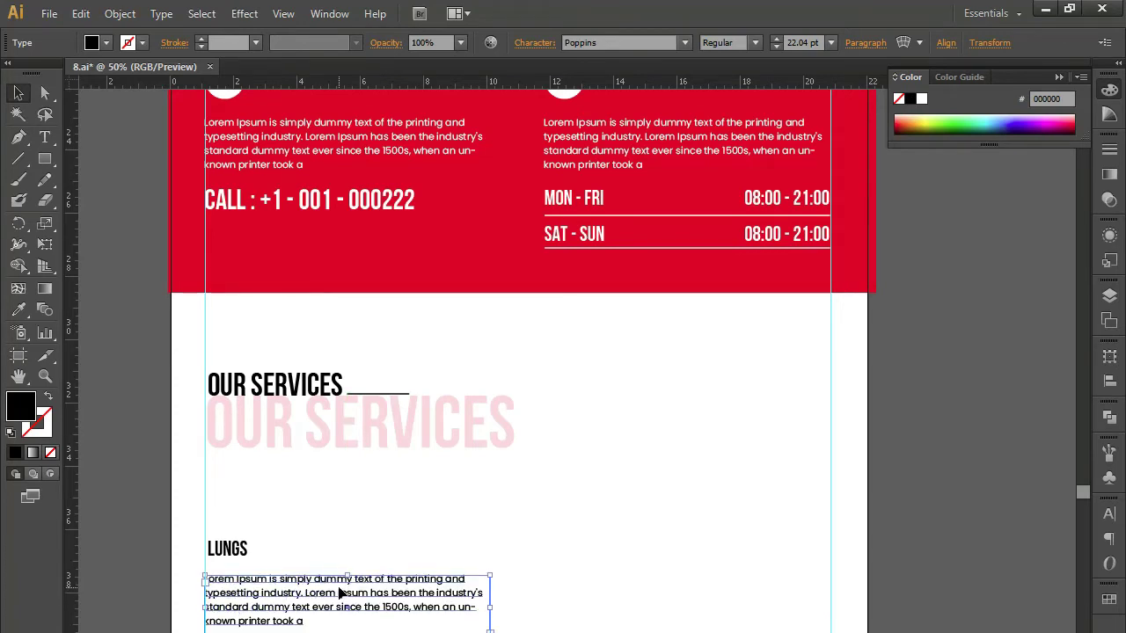
Step: Enlarge the LUNGS heading, nudge it up-left, and sample the description's text style
click(241, 550)
drag(249, 561, 266, 568)
key(Left)
key(Left)
key(Left)
key(Left)
key(Up)
key(Up)
key(Up)
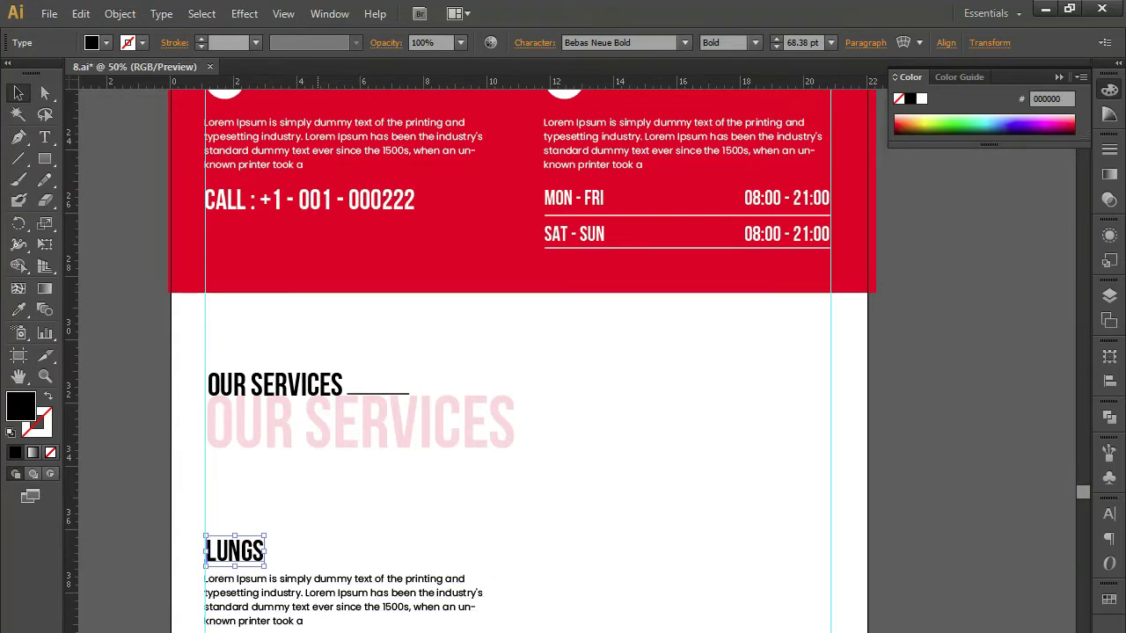
click(256, 598)
click(241, 562)
click(98, 559)
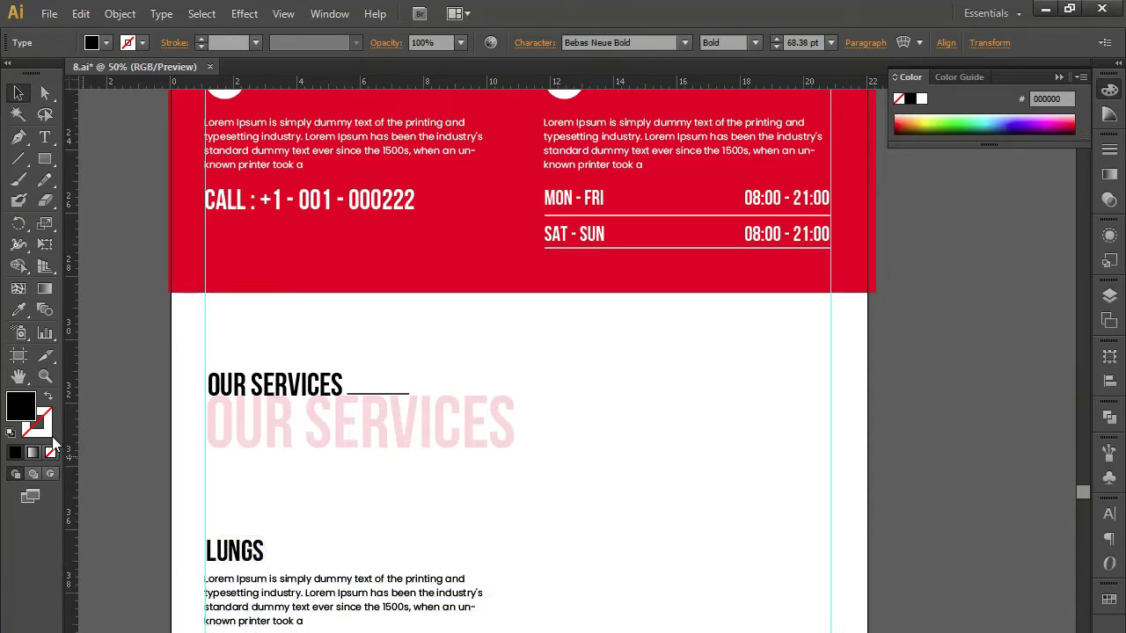
click(19, 309)
click(294, 593)
click(19, 92)
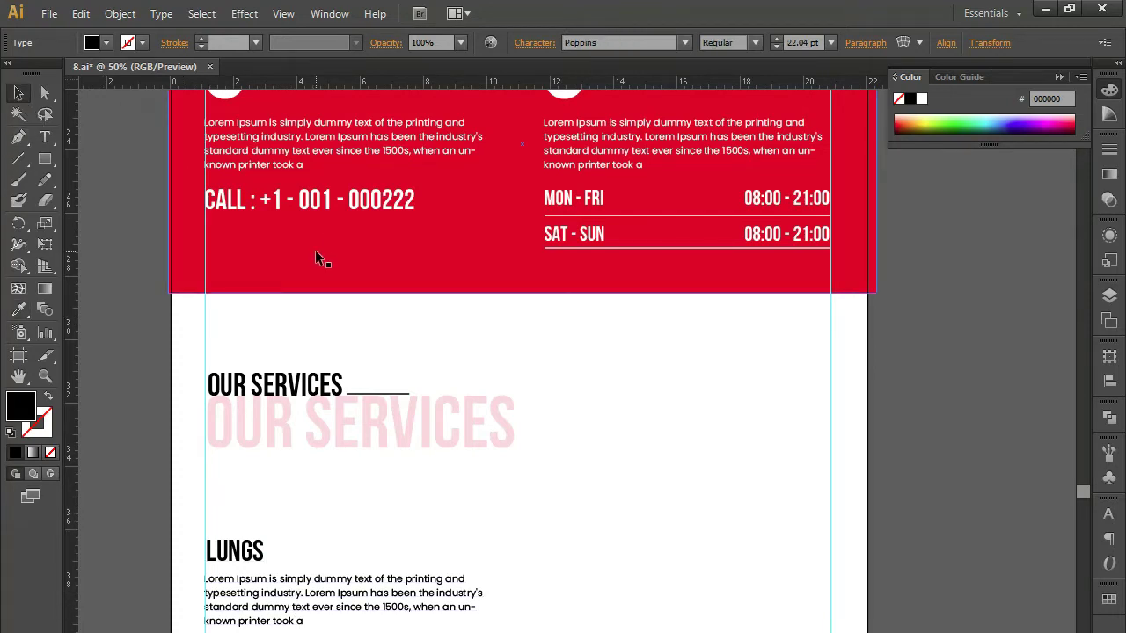
Step: Add a 29.17 pt Poppins SemiBold 'Learn More' label in the header band's red
click(752, 43)
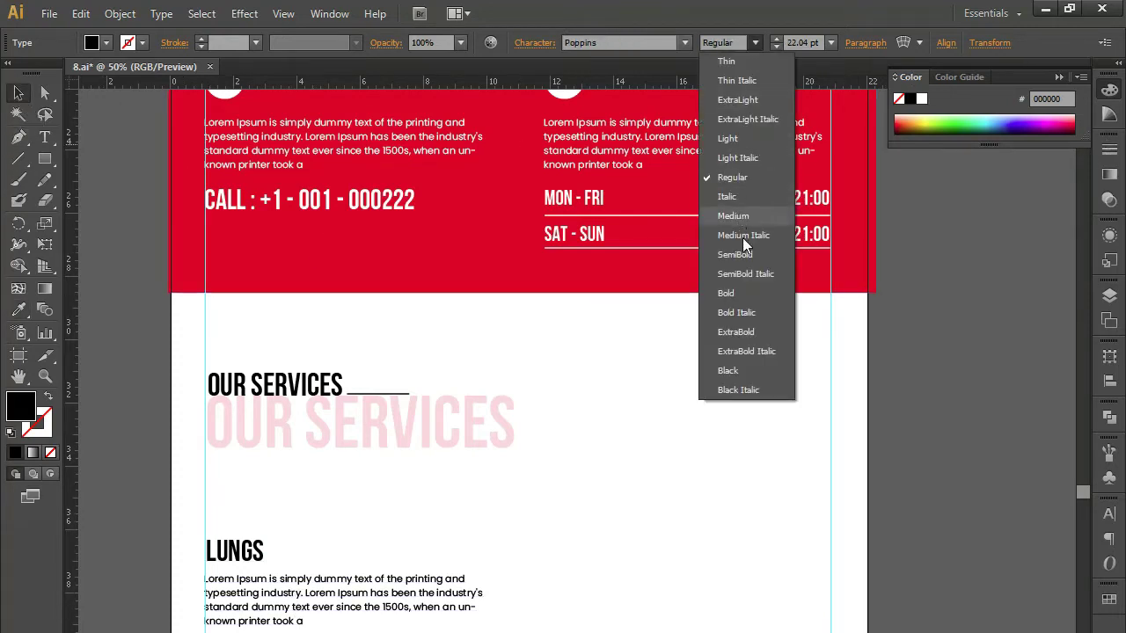
click(755, 292)
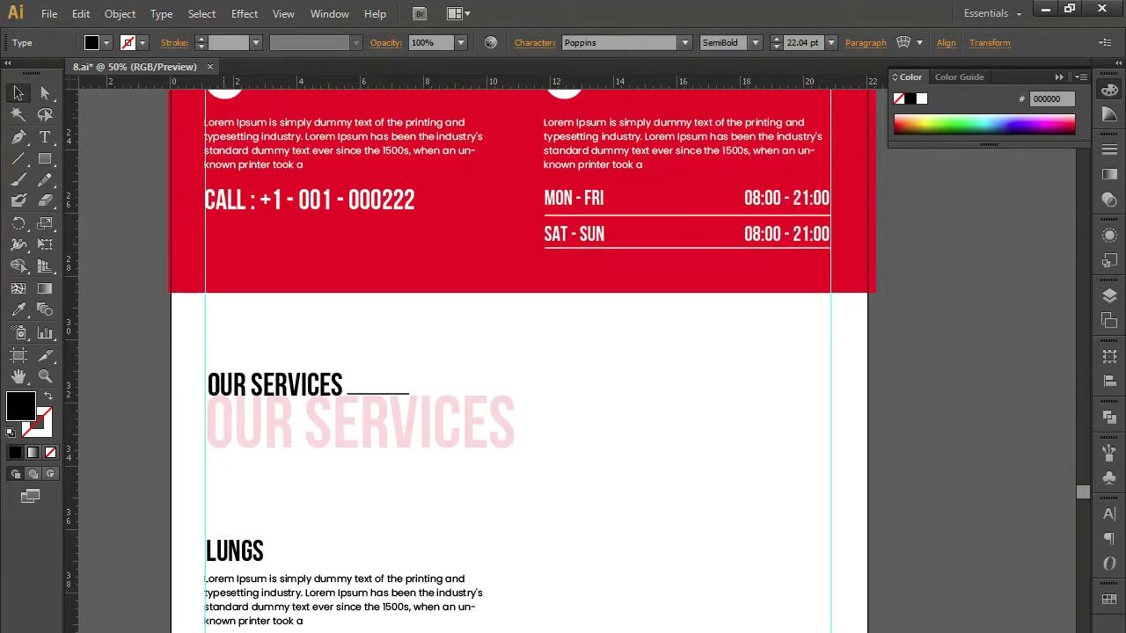
key(t)
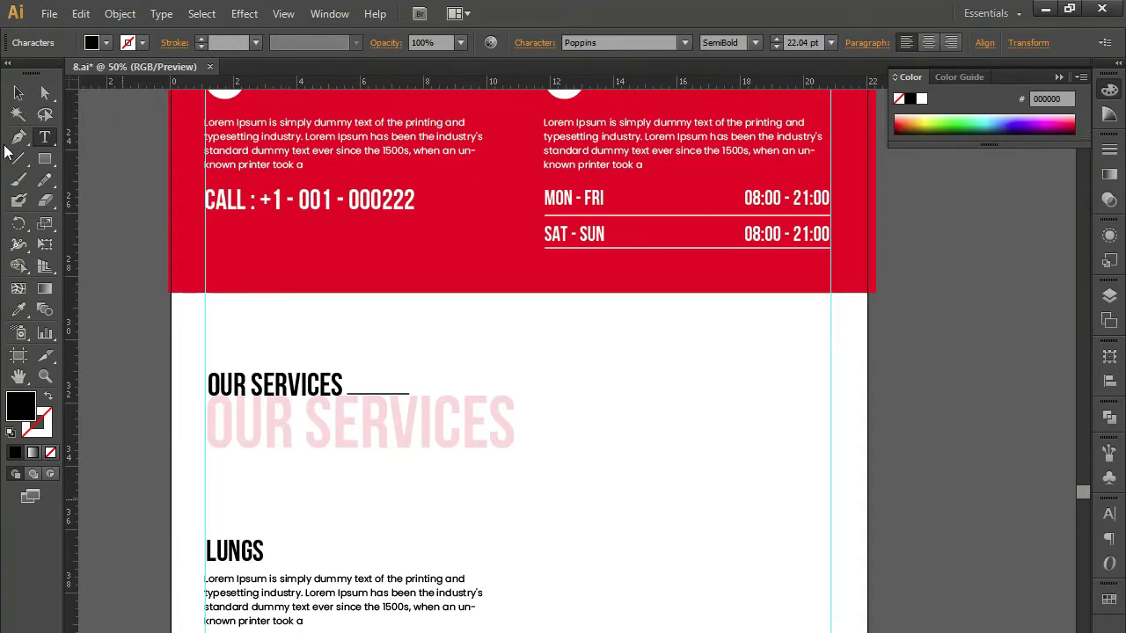
click(18, 92)
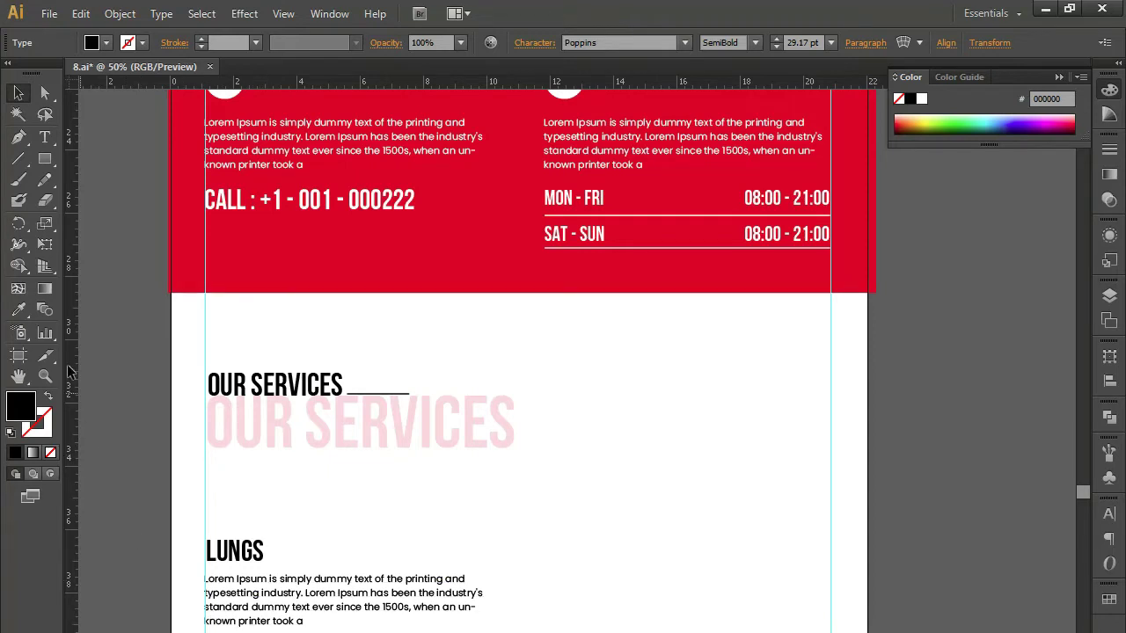
click(20, 310)
click(201, 252)
click(18, 92)
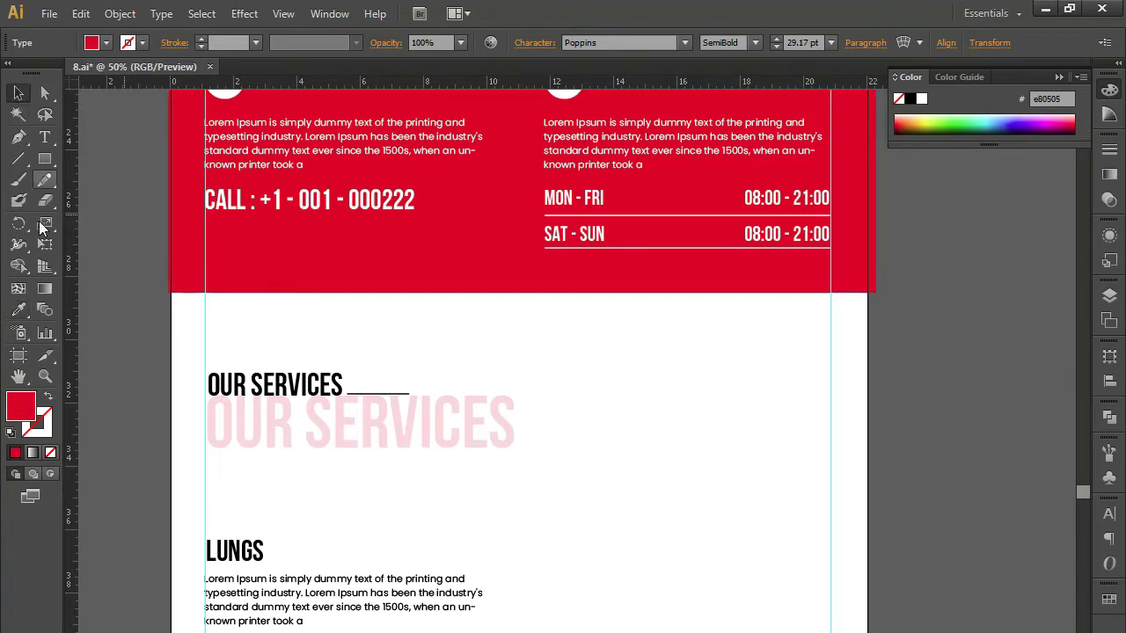
click(19, 137)
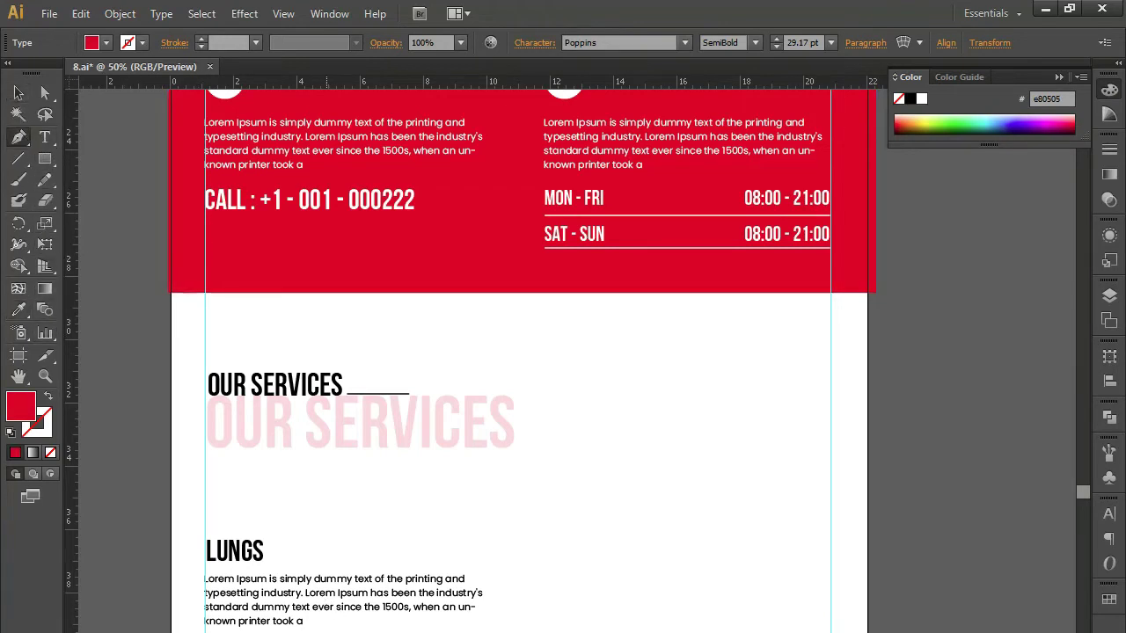
scroll(349, 583, down, 2)
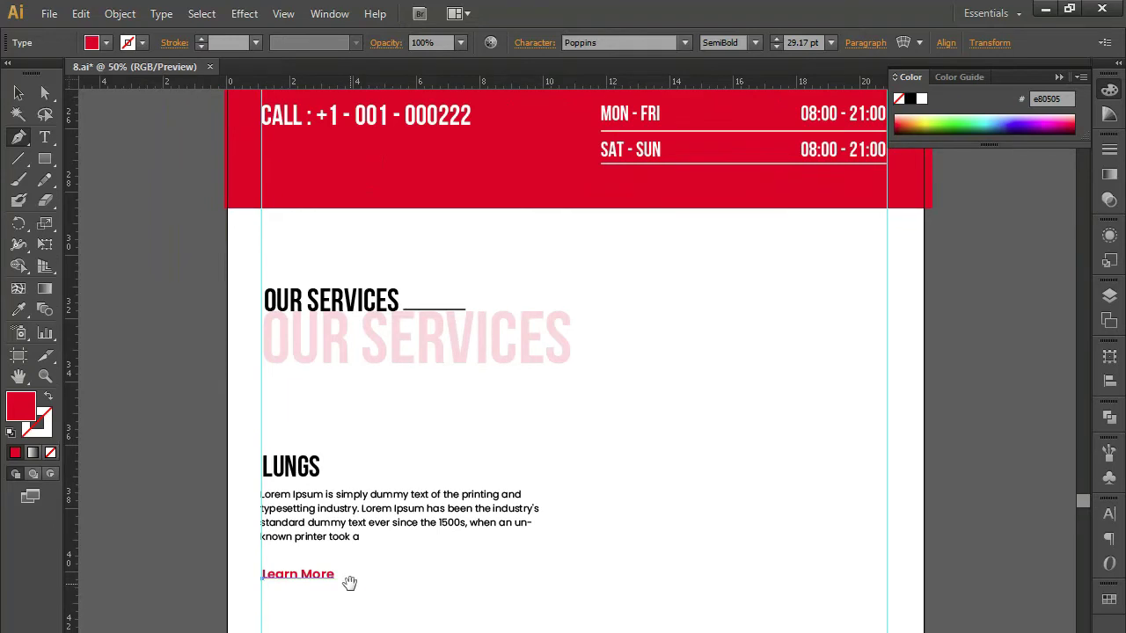
Step: Zoom to the Learn More row and draw a short red horizontal line beside it
key(ctrl+plus)
key(ctrl+shift+a)
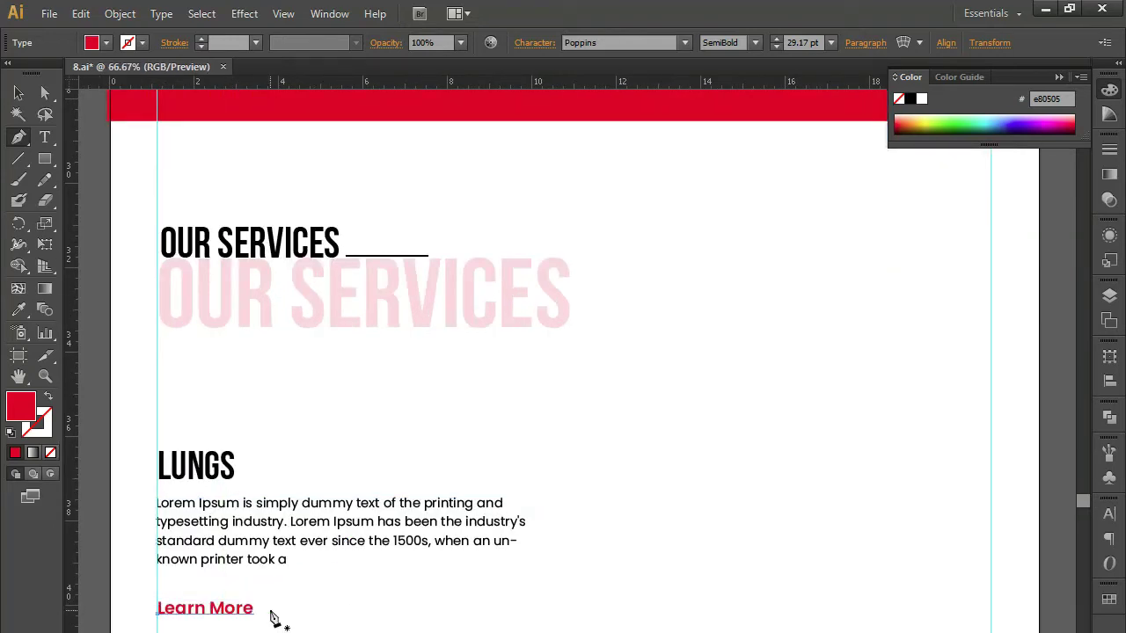
mouse_move(262, 613)
mouse_down()
mouse_move(318, 622)
mouse_move(318, 561)
mouse_up()
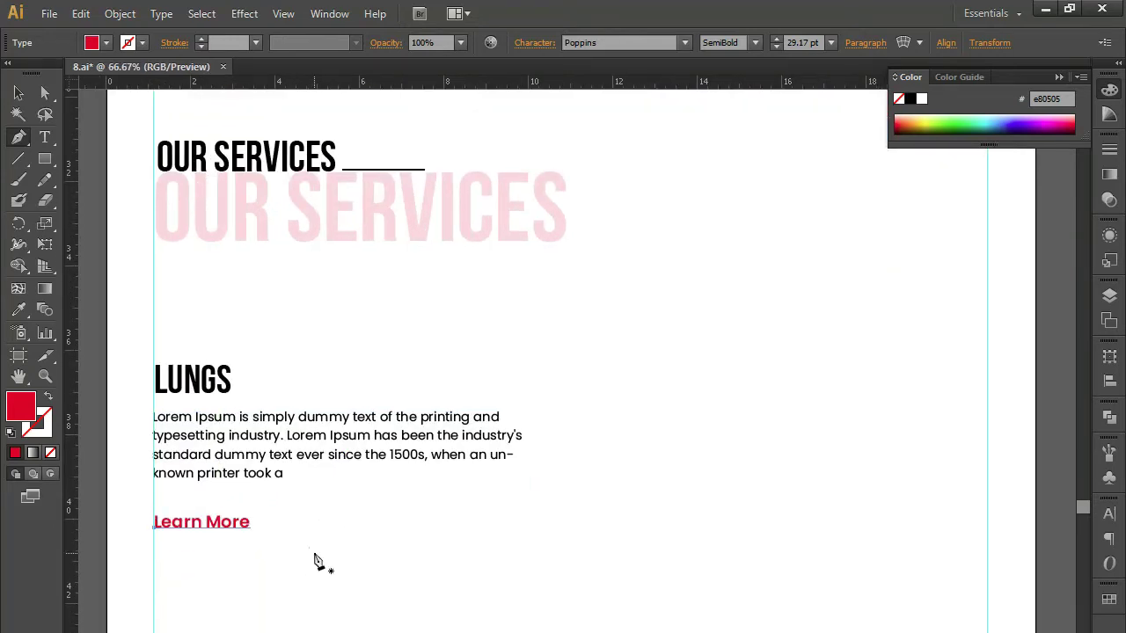
click(262, 523)
click(306, 523)
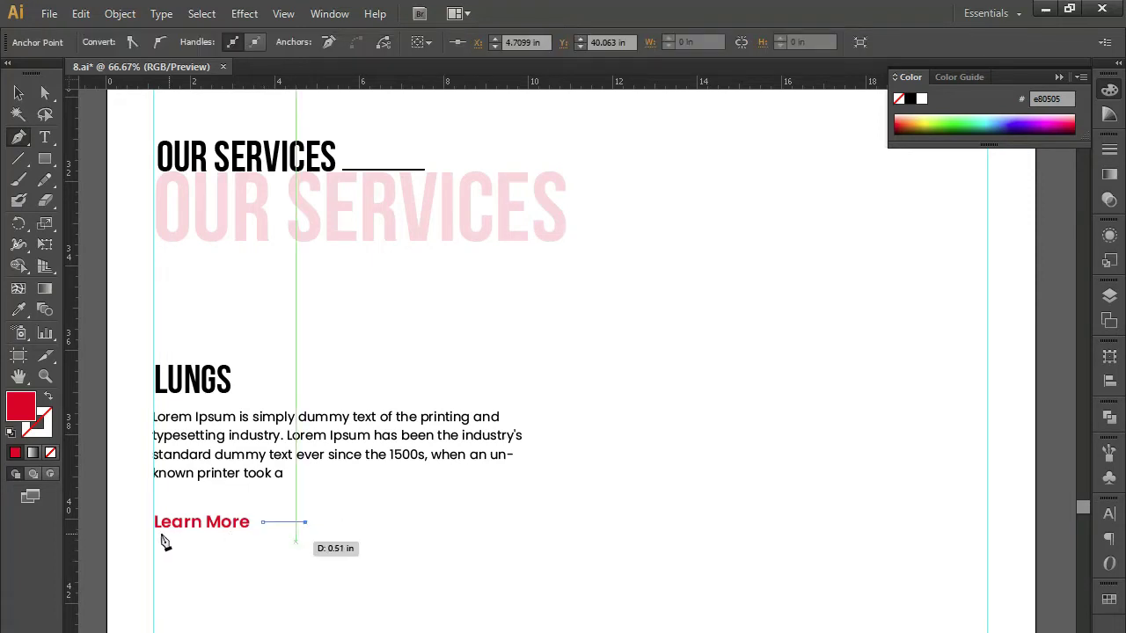
click(49, 397)
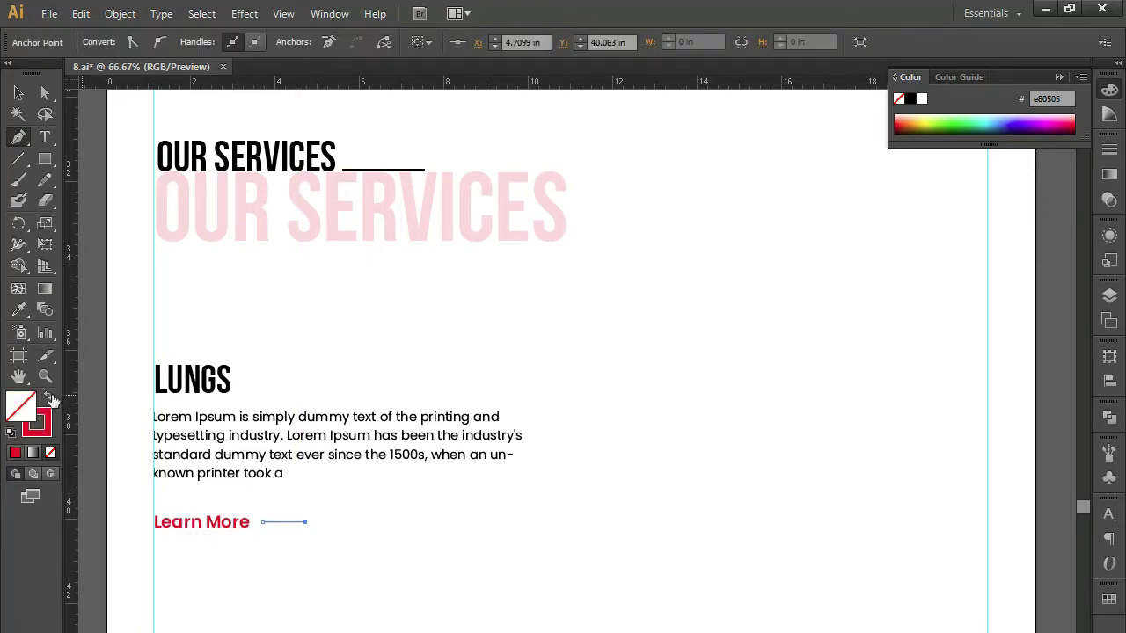
Step: Give the line an Arrow 1 arrowhead at its end in the Stroke panel
click(1109, 149)
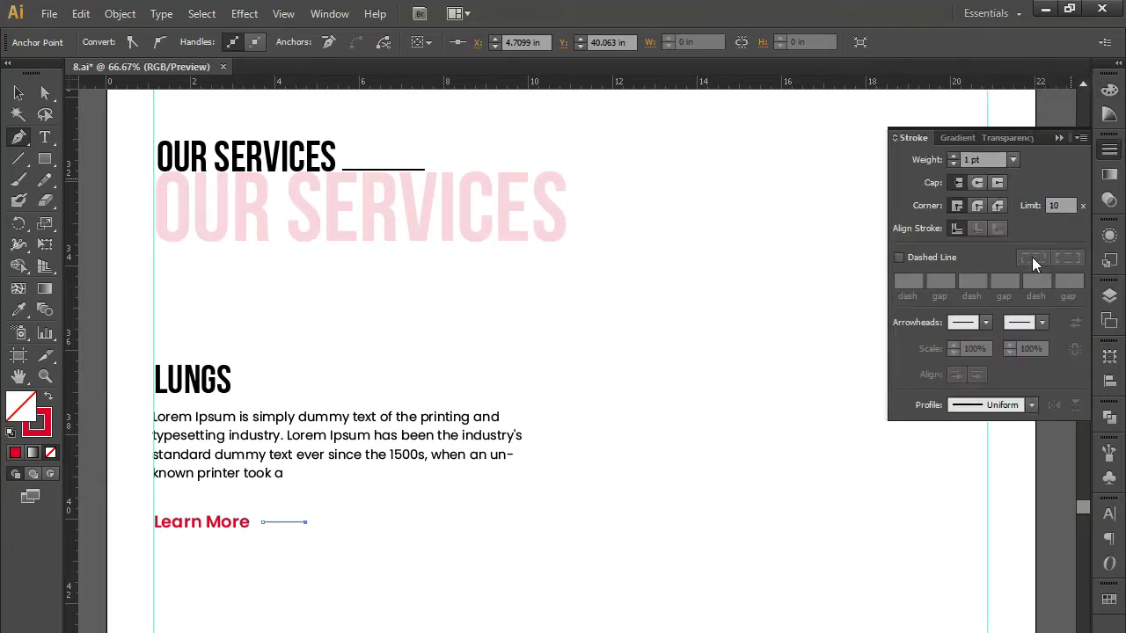
click(1029, 406)
click(1015, 384)
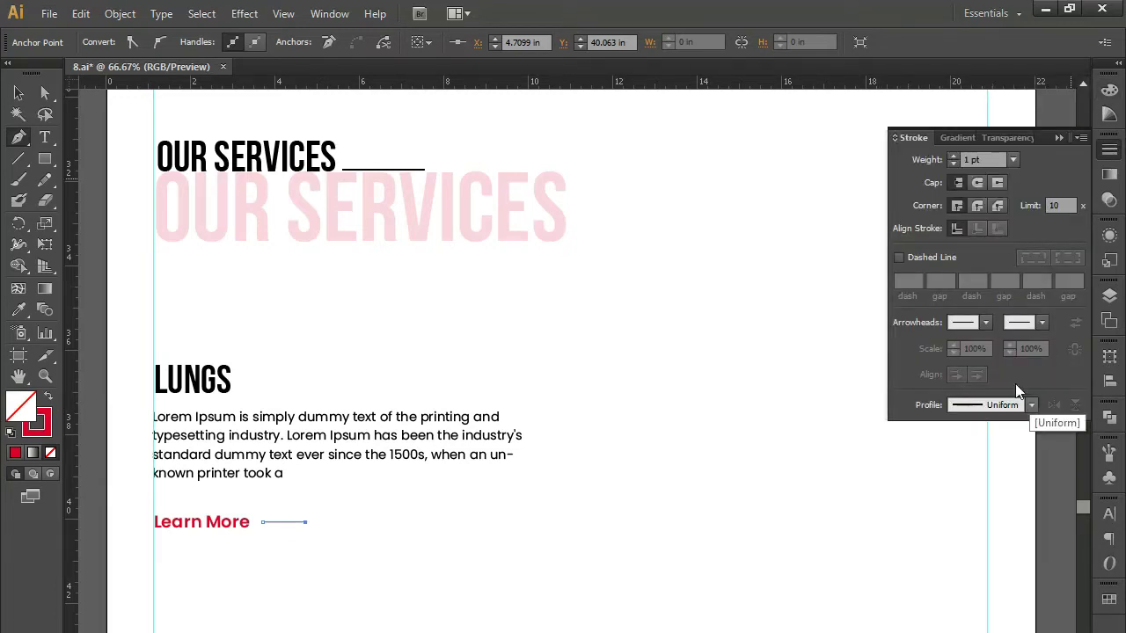
click(983, 323)
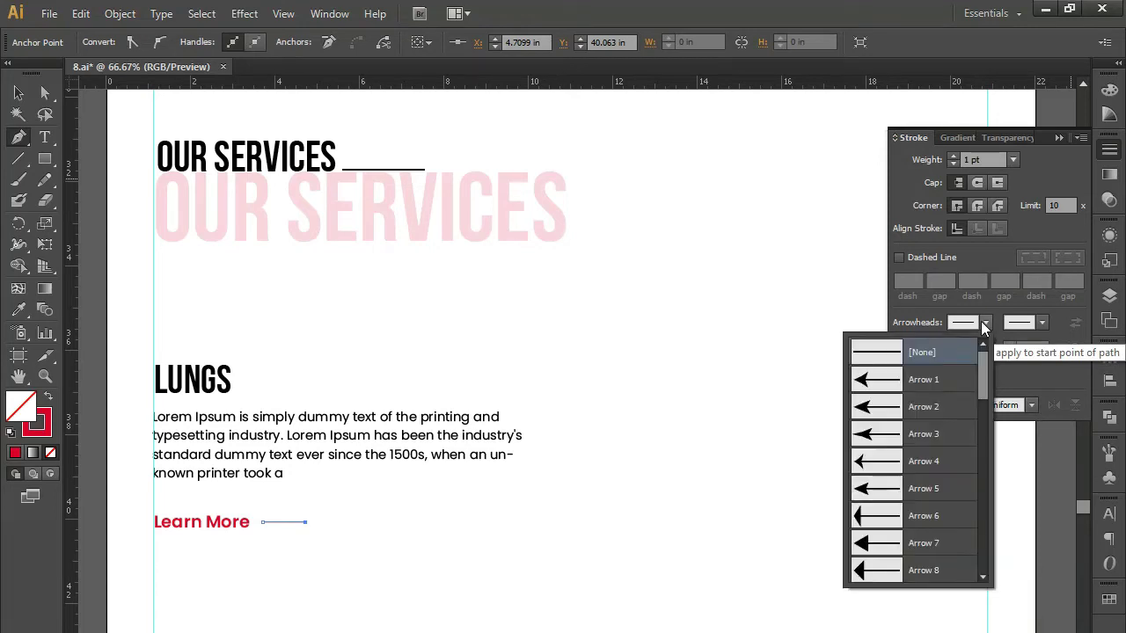
click(984, 323)
click(1042, 323)
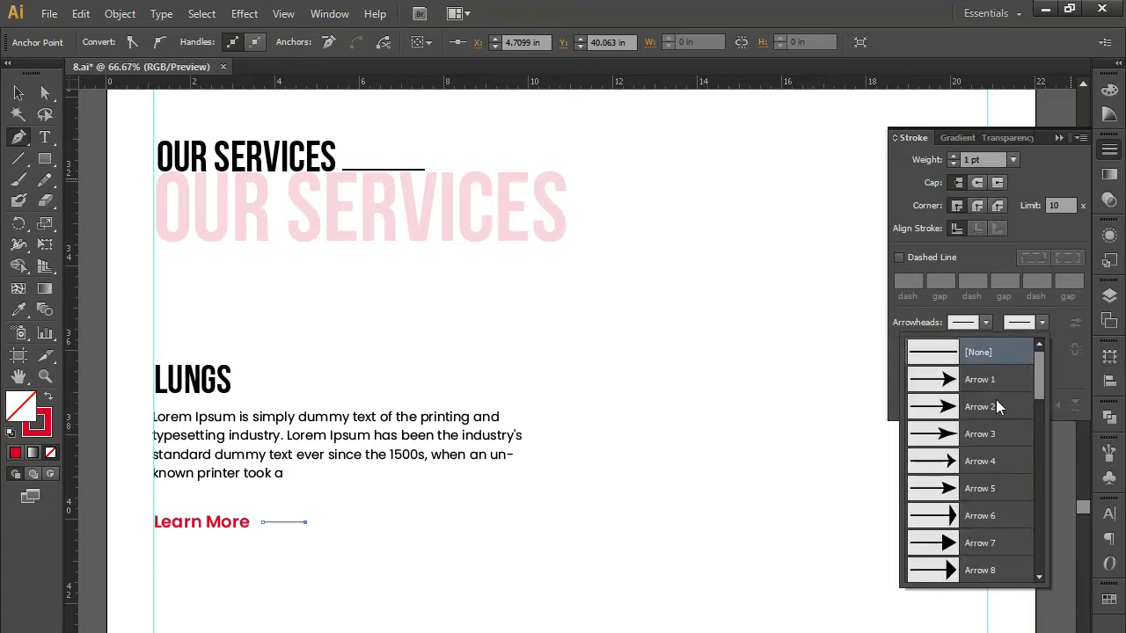
click(943, 379)
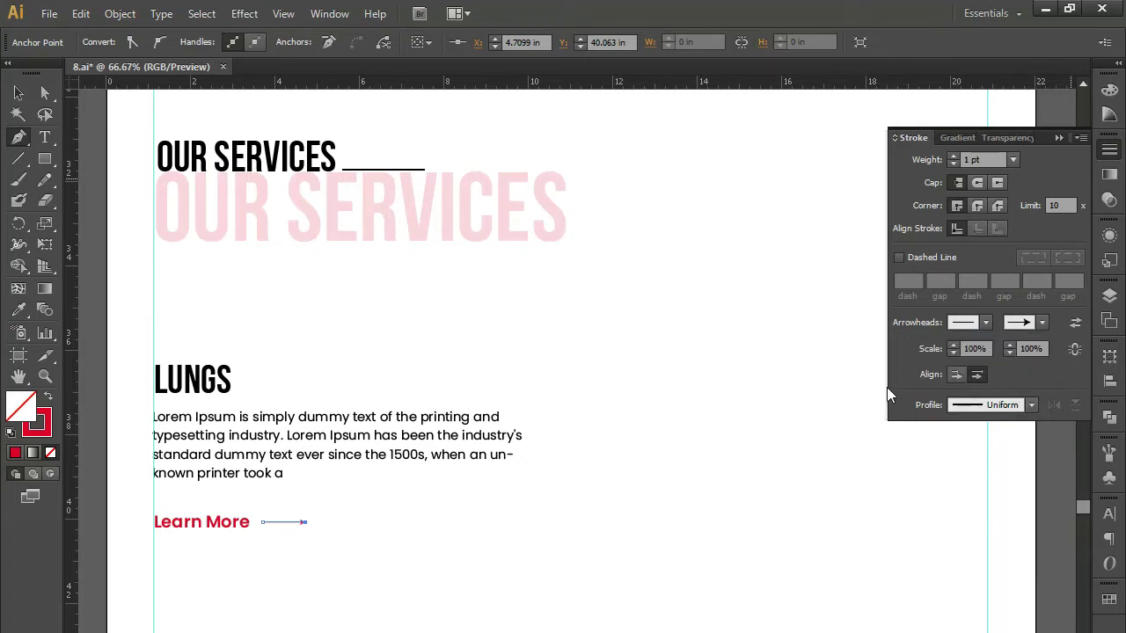
Step: Increase the arrow's stroke weight and deselect the finished arrow
click(972, 159)
text(5)
key(Return)
click(45, 92)
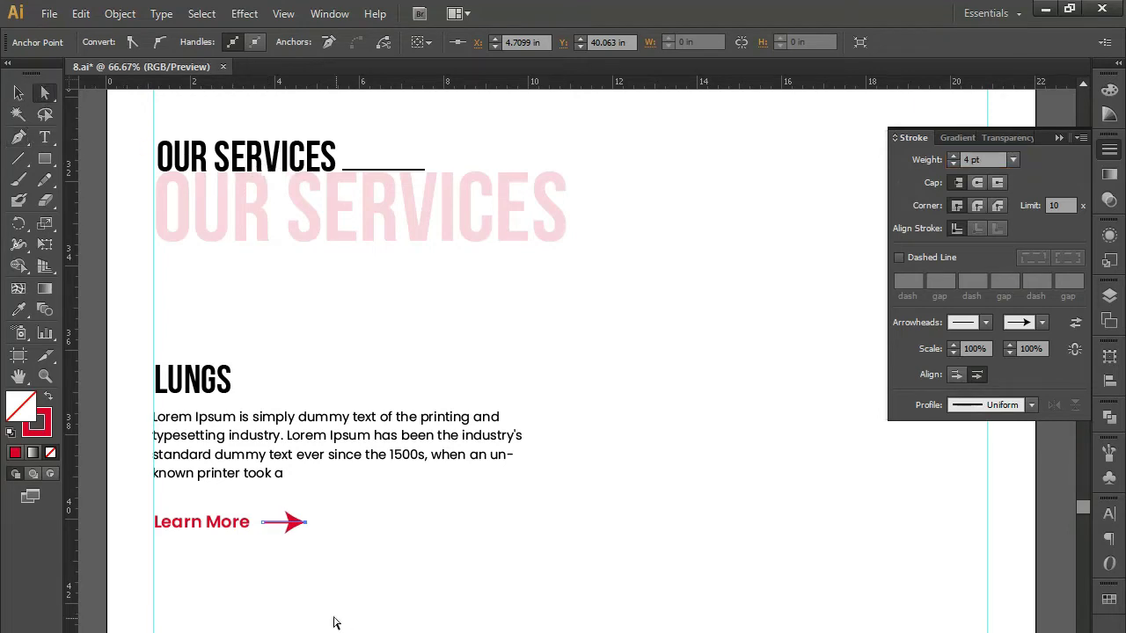
click(319, 566)
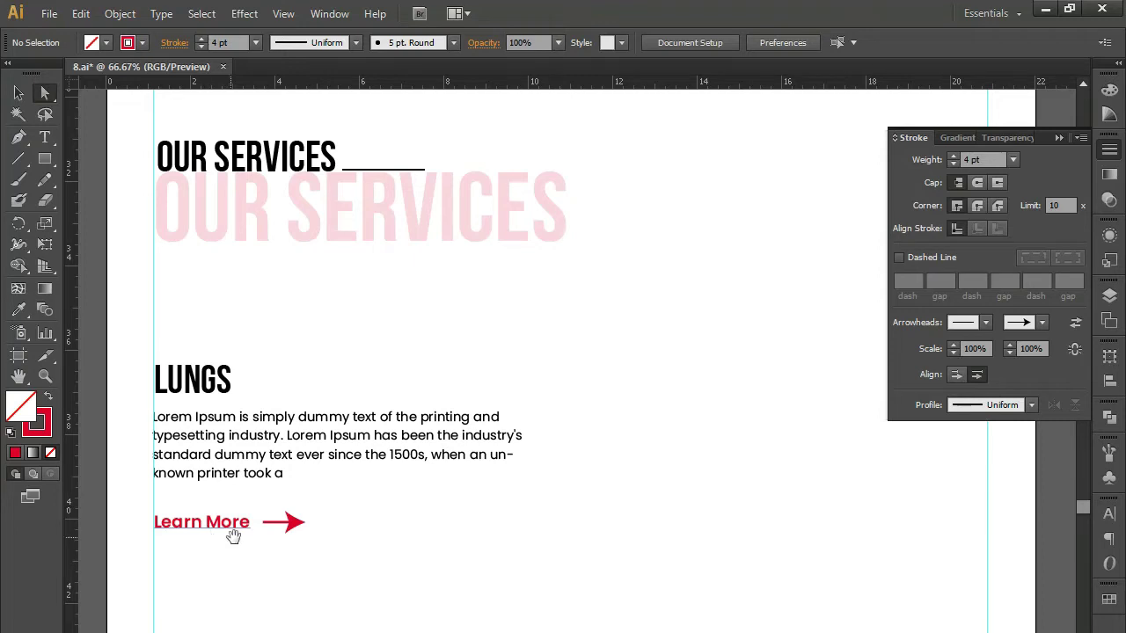
drag(232, 535, 352, 417)
Step: Zoom in and move the Learn More arrow slightly down to align with its text
key(ctrl+plus)
key(ctrl+plus)
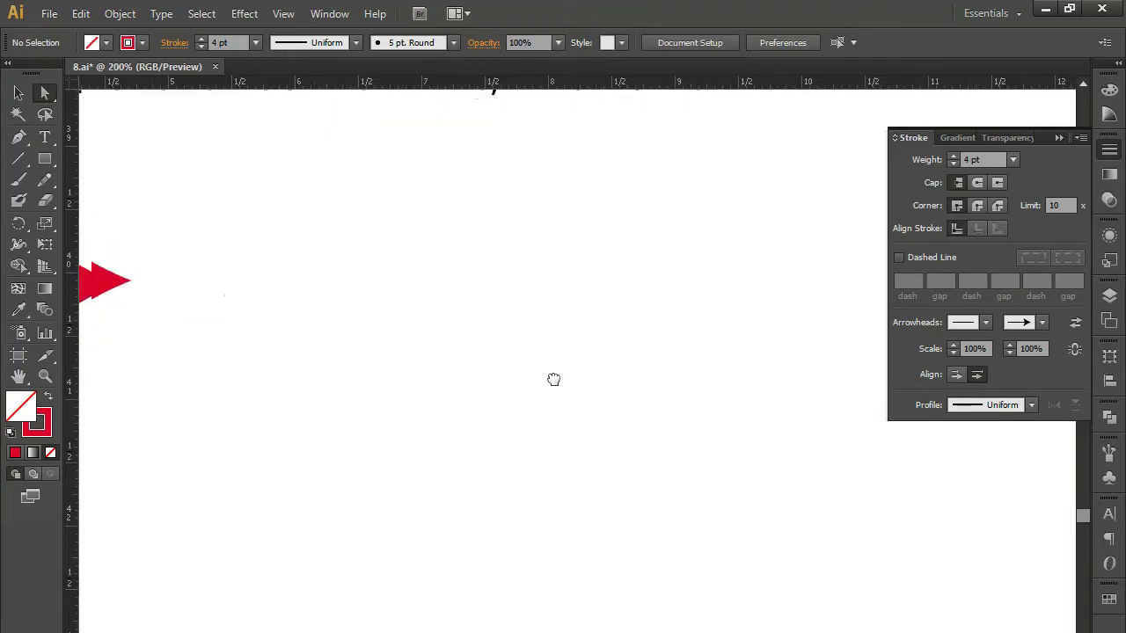
key(ctrl+plus)
drag(537, 435, 563, 420)
click(18, 93)
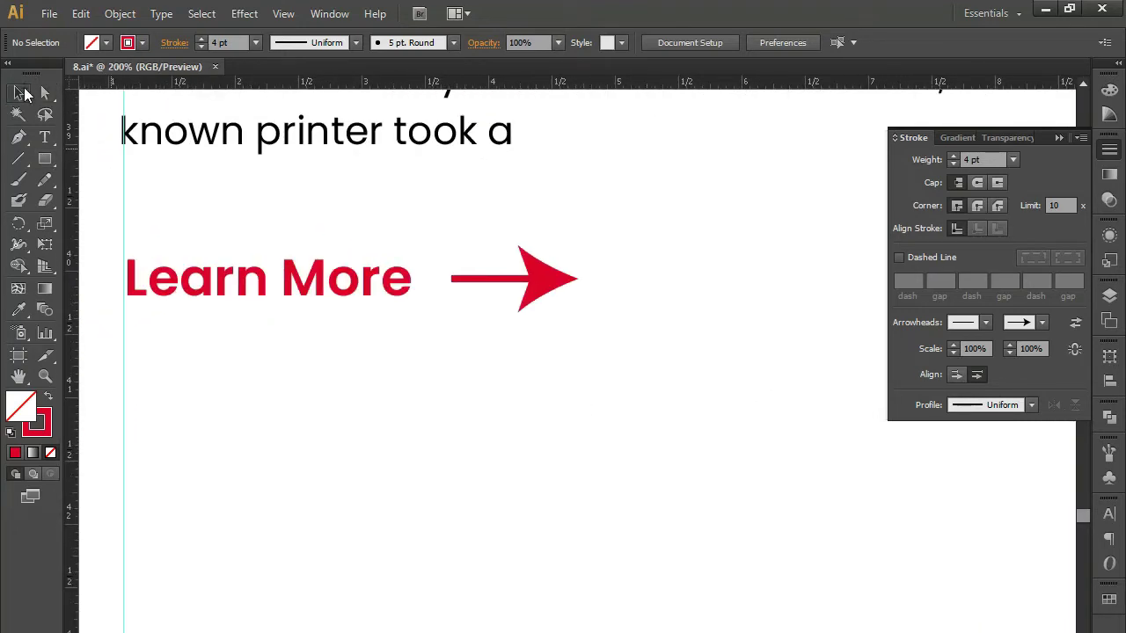
click(551, 281)
drag(552, 281, 552, 284)
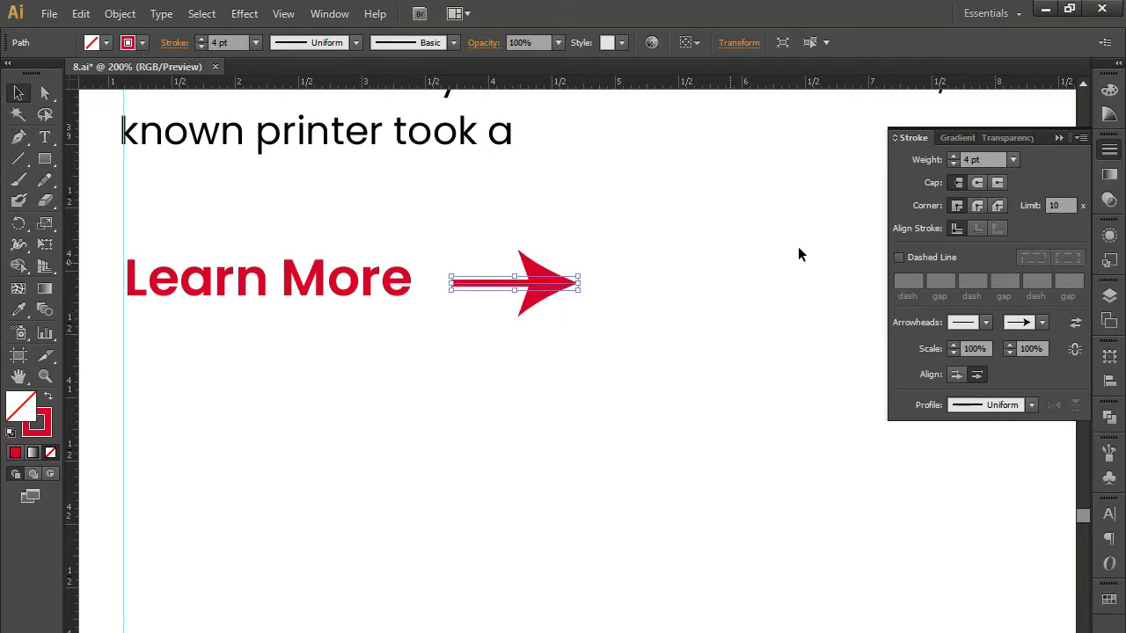
Step: Reduce the arrow's stroke weight from 4 pt to 3 pt and nudge it right
click(966, 158)
key(Down)
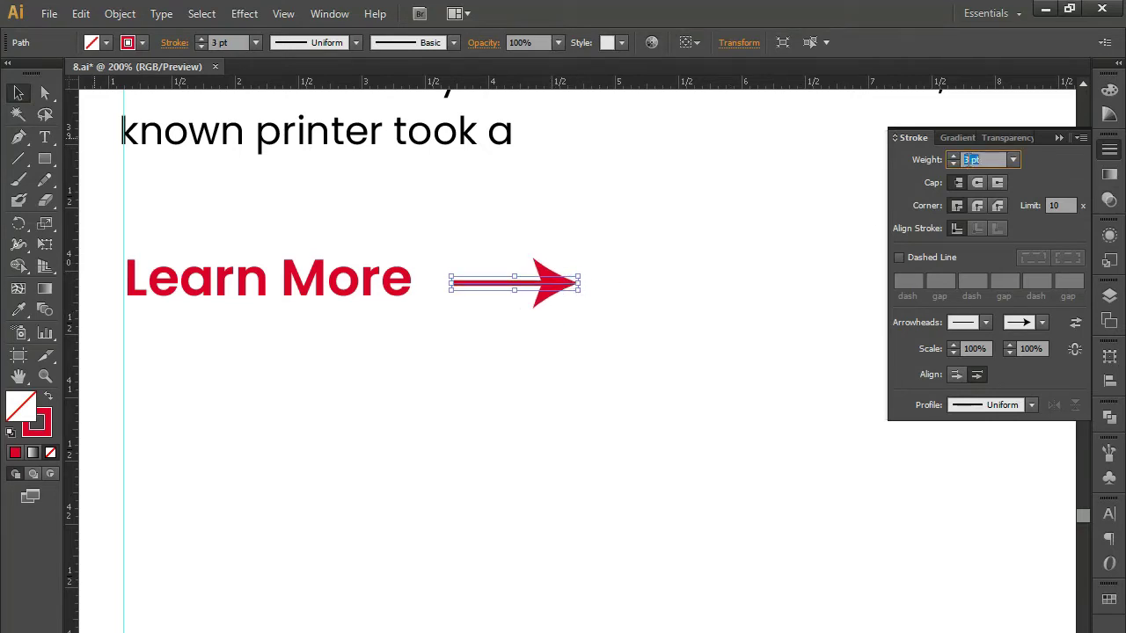
click(516, 410)
click(554, 294)
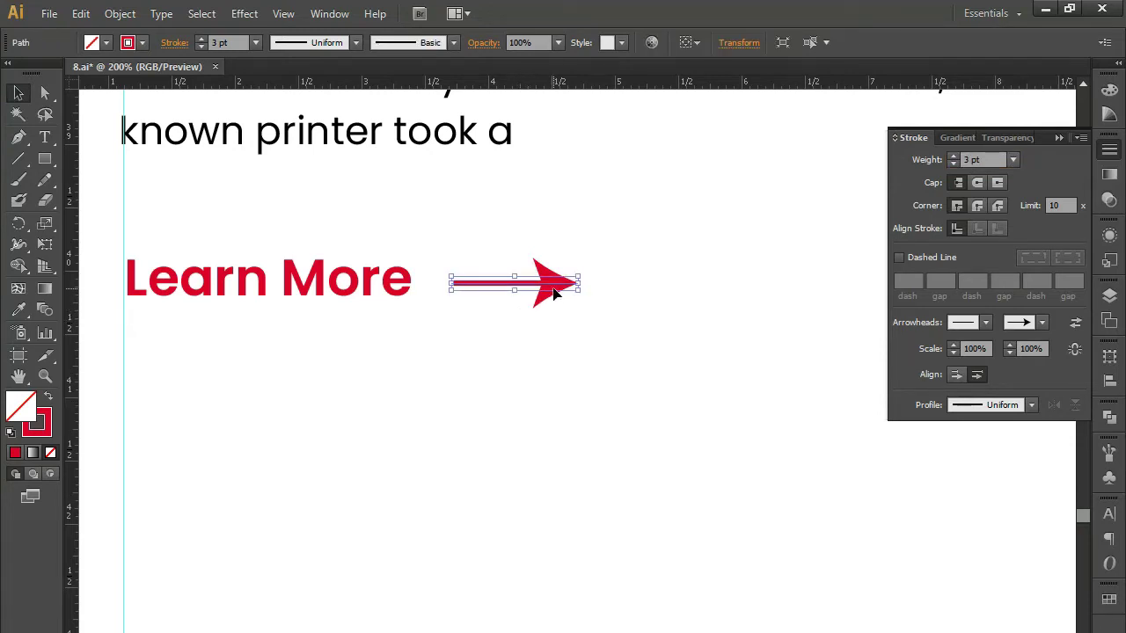
key(Right)
key(Right)
key(Right)
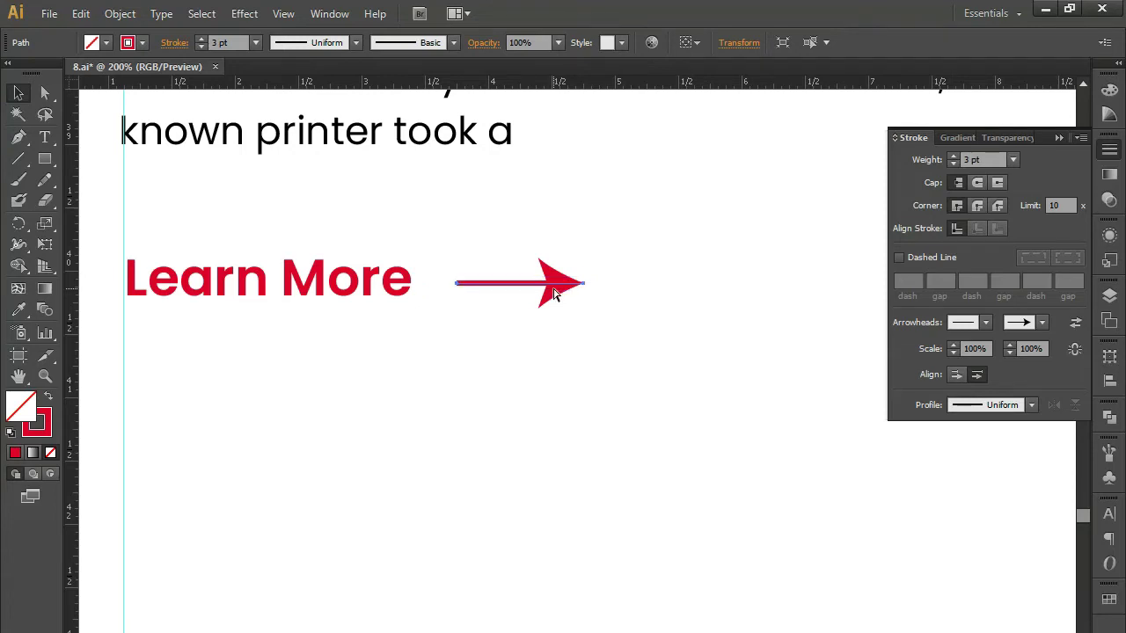
key(ctrl+minus)
key(ctrl+minus)
key(ctrl+minus)
click(628, 494)
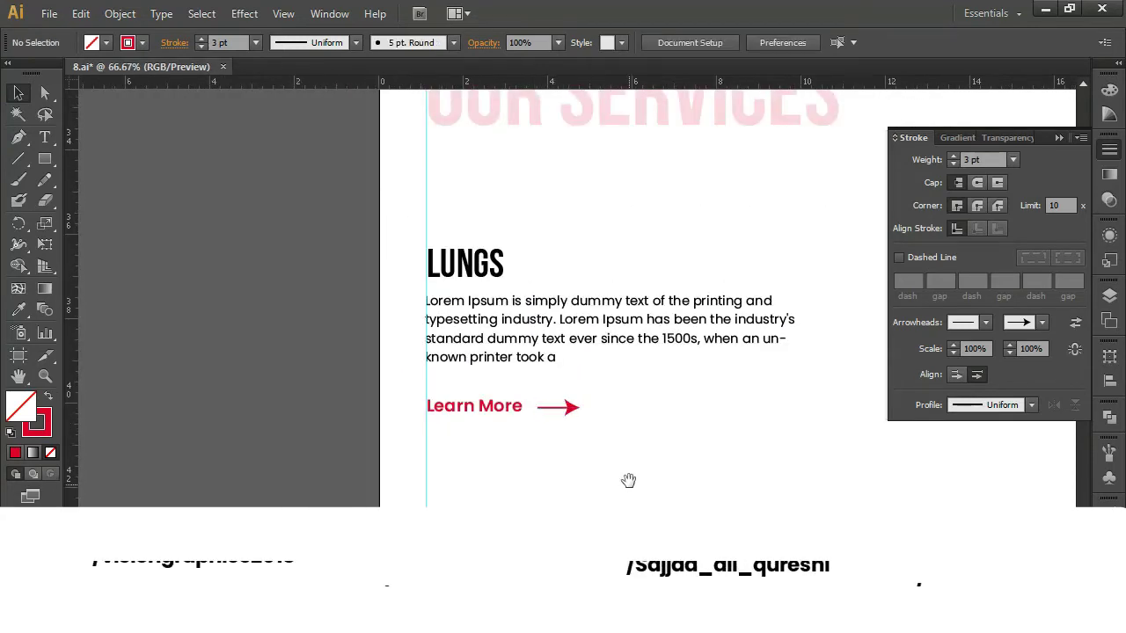
Step: Shift the LUNGS heading and description about 0.87 in lower and show the shape tools flyout
drag(628, 484, 500, 611)
mouse_move(261, 373)
mouse_down()
mouse_move(437, 444)
mouse_move(437, 487)
mouse_up()
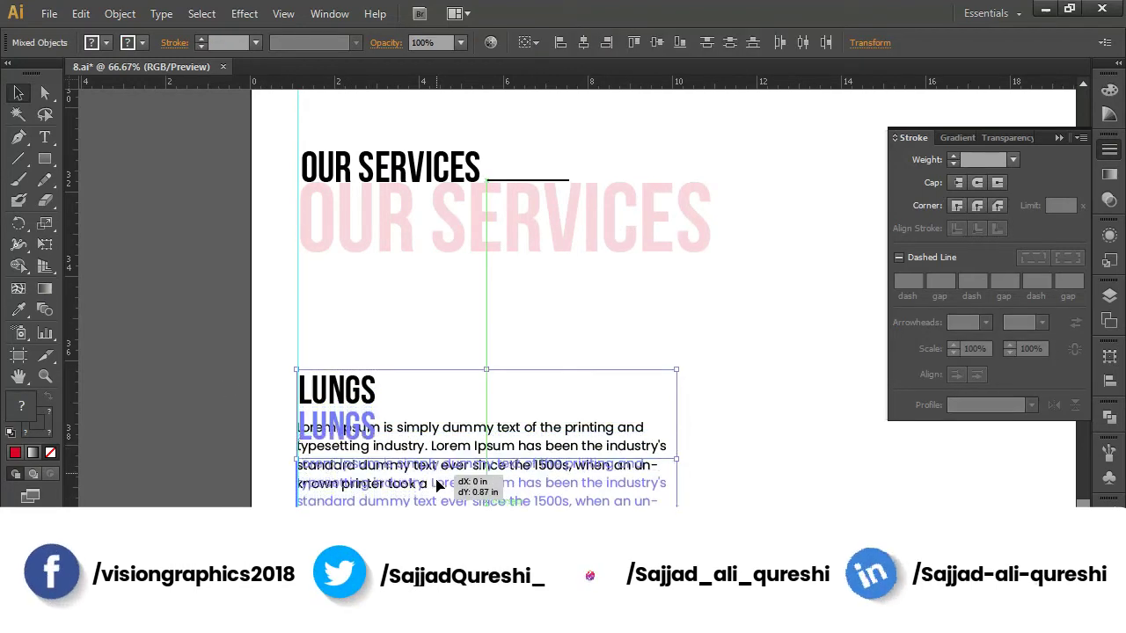
click(423, 369)
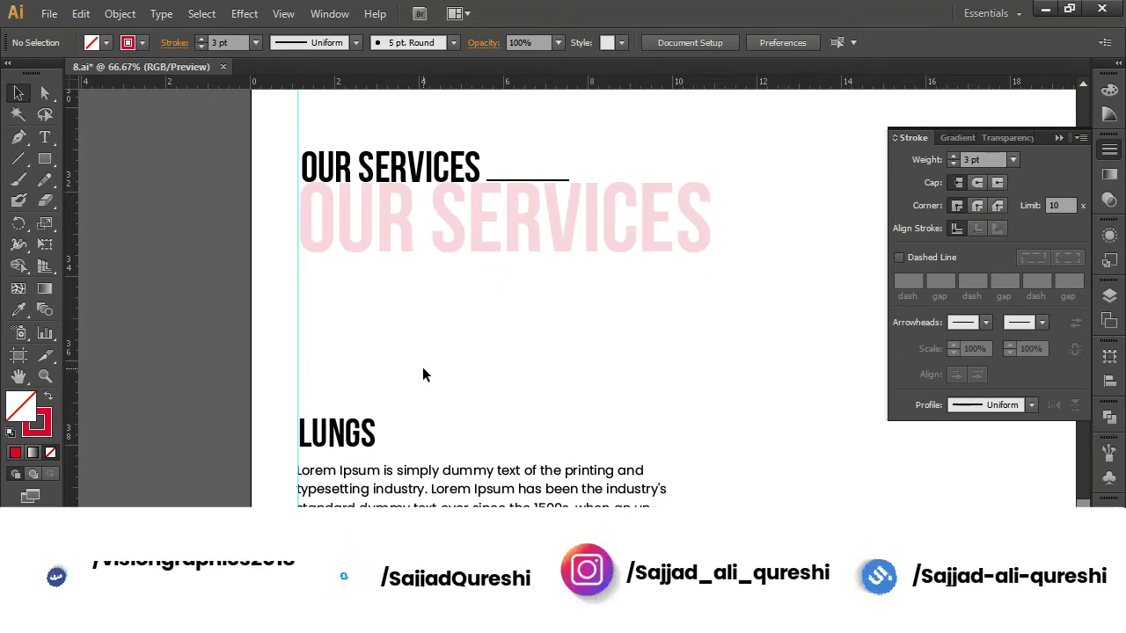
mouse_move(41, 157)
mouse_down()
mouse_move(74, 171)
mouse_move(74, 203)
mouse_up()
Step: Draw a circle about 1.55 in wide above the LUNGS heading, filled solid red with no outline
drag(299, 359, 354, 368)
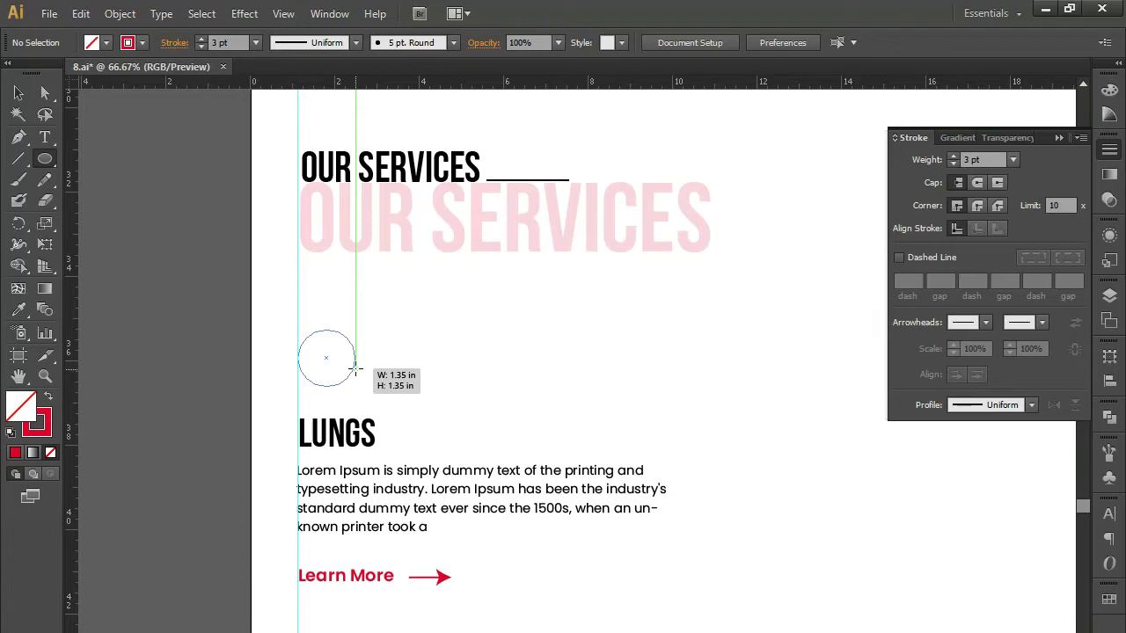
drag(355, 369, 361, 373)
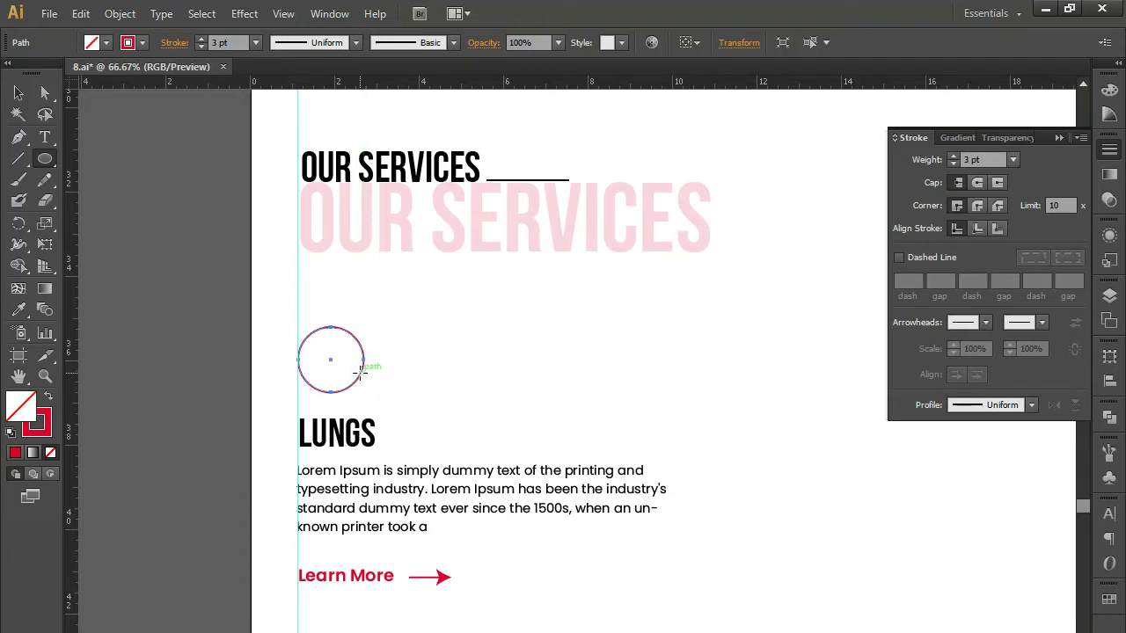
click(49, 396)
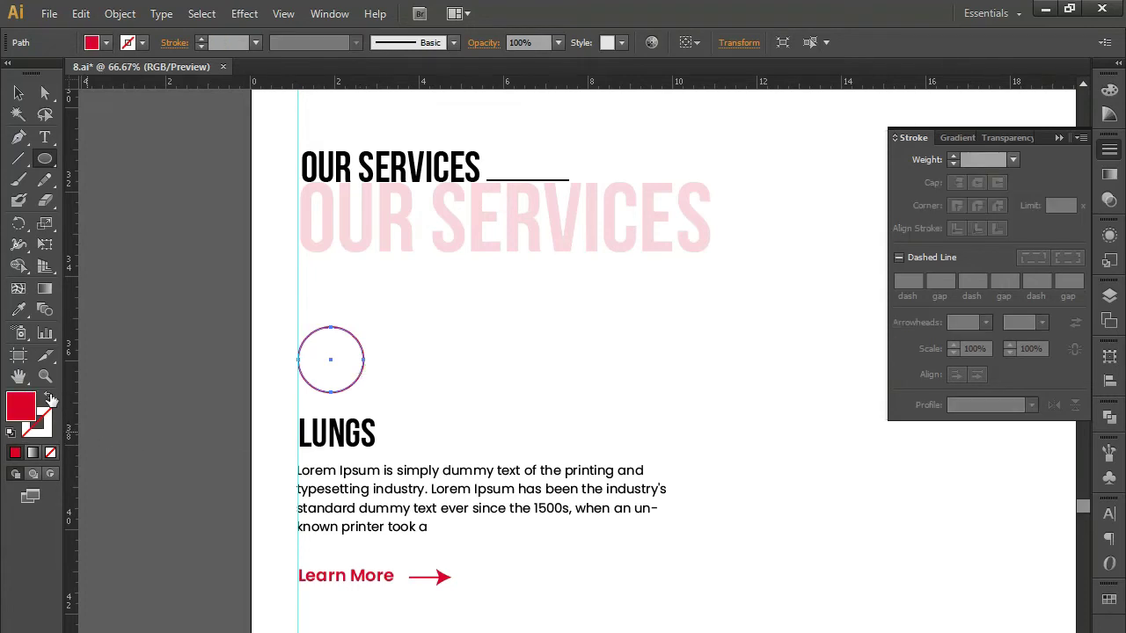
Step: Add a white star inside the red circle and group both into one icon
drag(47, 163, 123, 241)
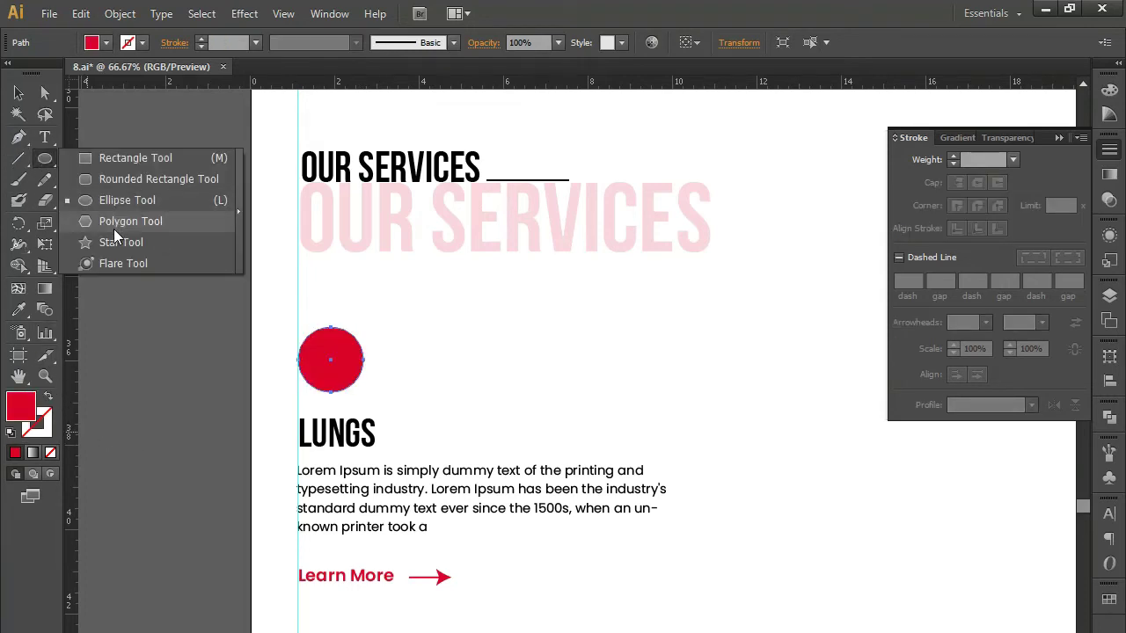
drag(322, 353, 338, 375)
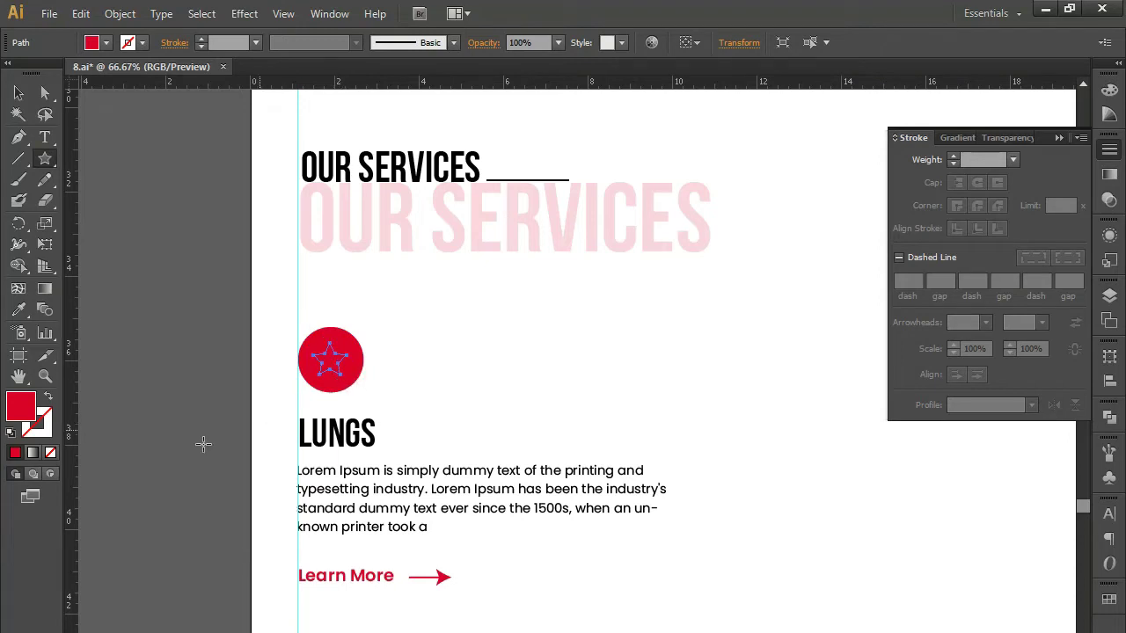
click(19, 310)
click(477, 375)
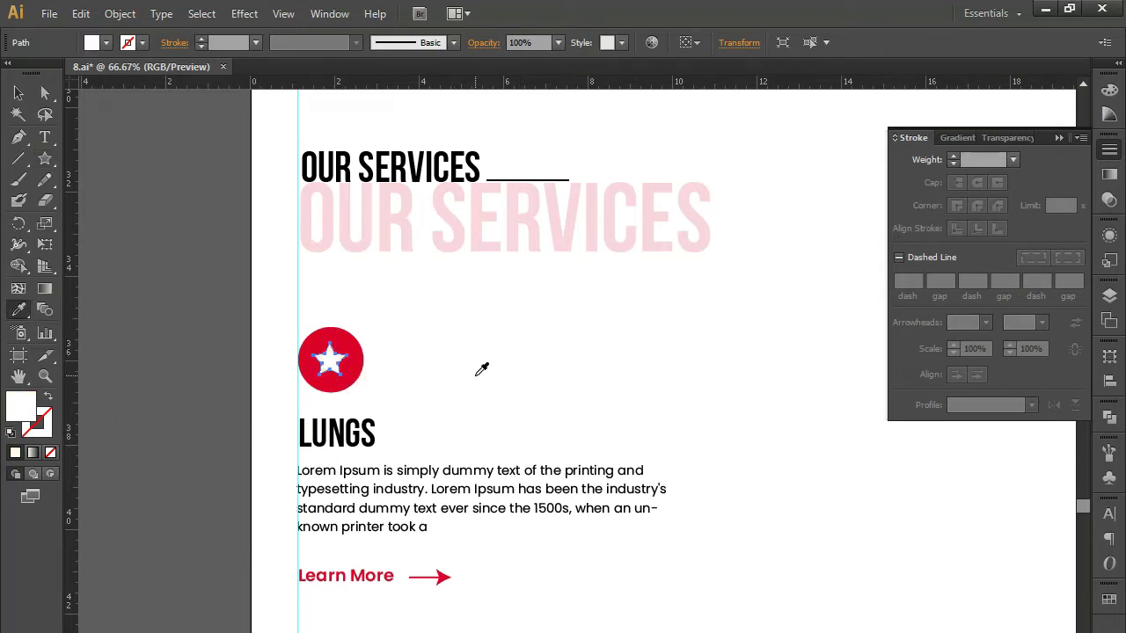
click(19, 92)
drag(376, 313, 332, 385)
key(ctrl+g)
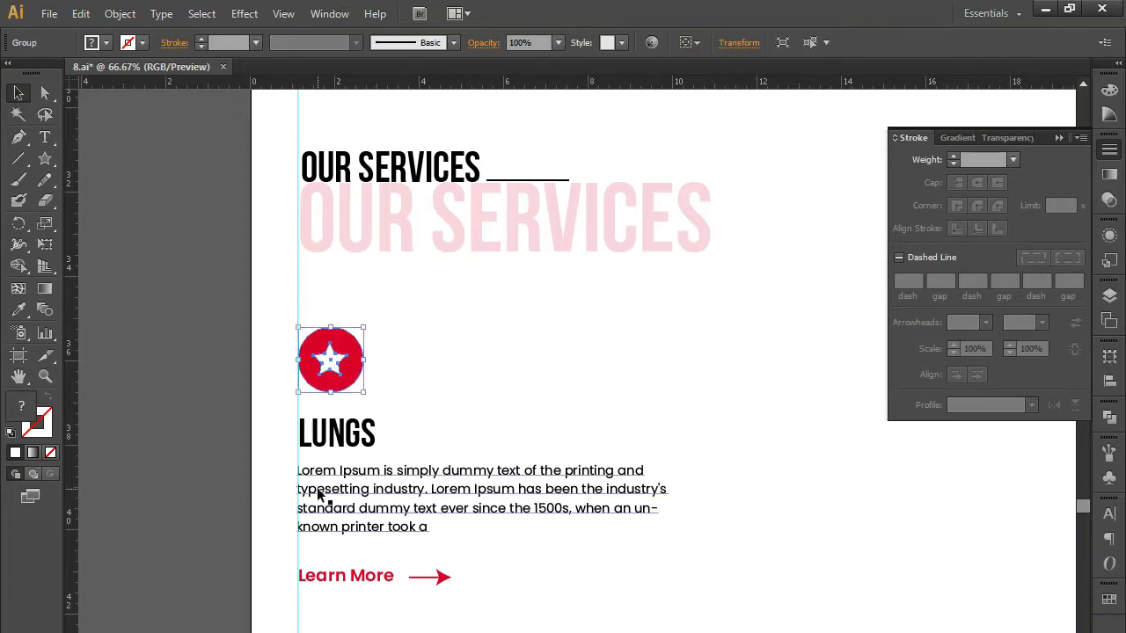
drag(412, 614, 308, 363)
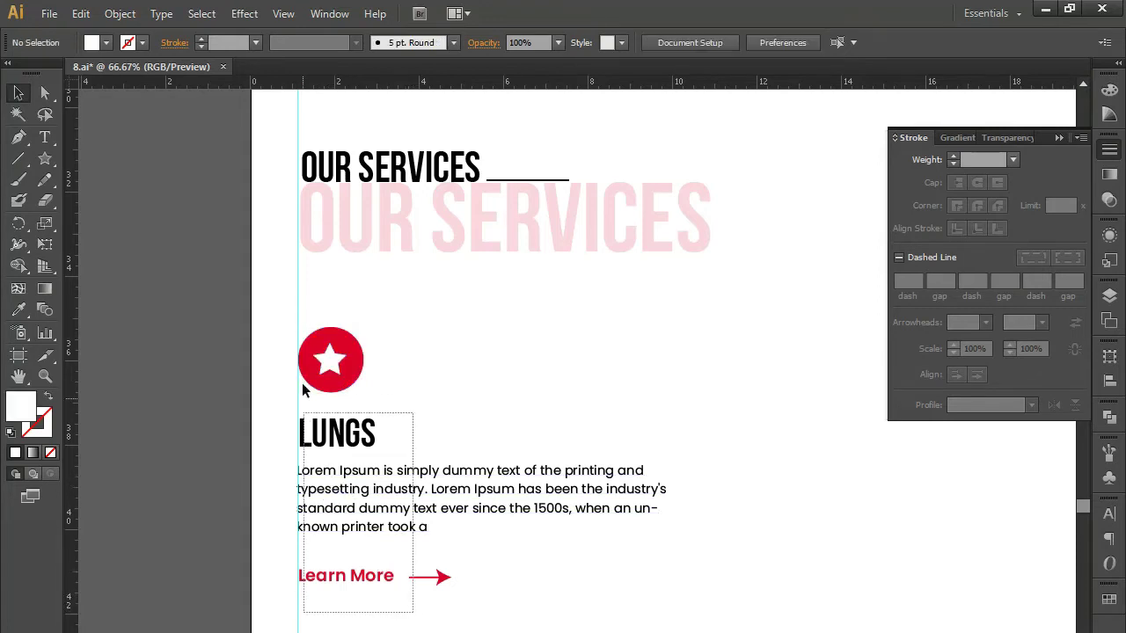
Step: Nudge the card items down and delete the paragraph's second sentence
key(shift+Down)
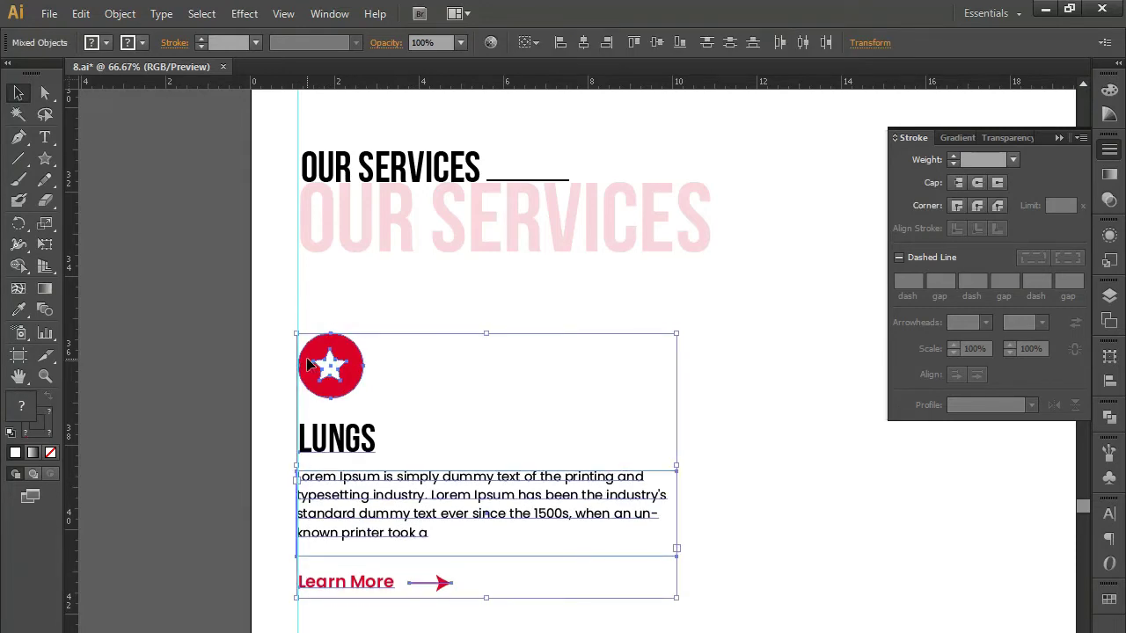
key(ctrl+minus)
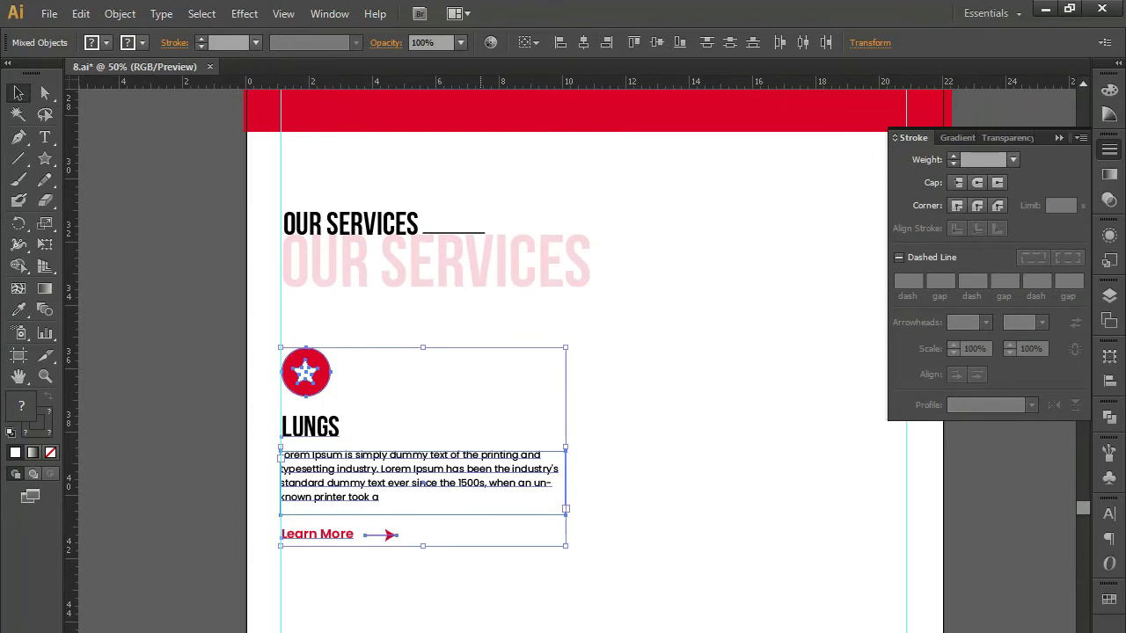
double_click(415, 475)
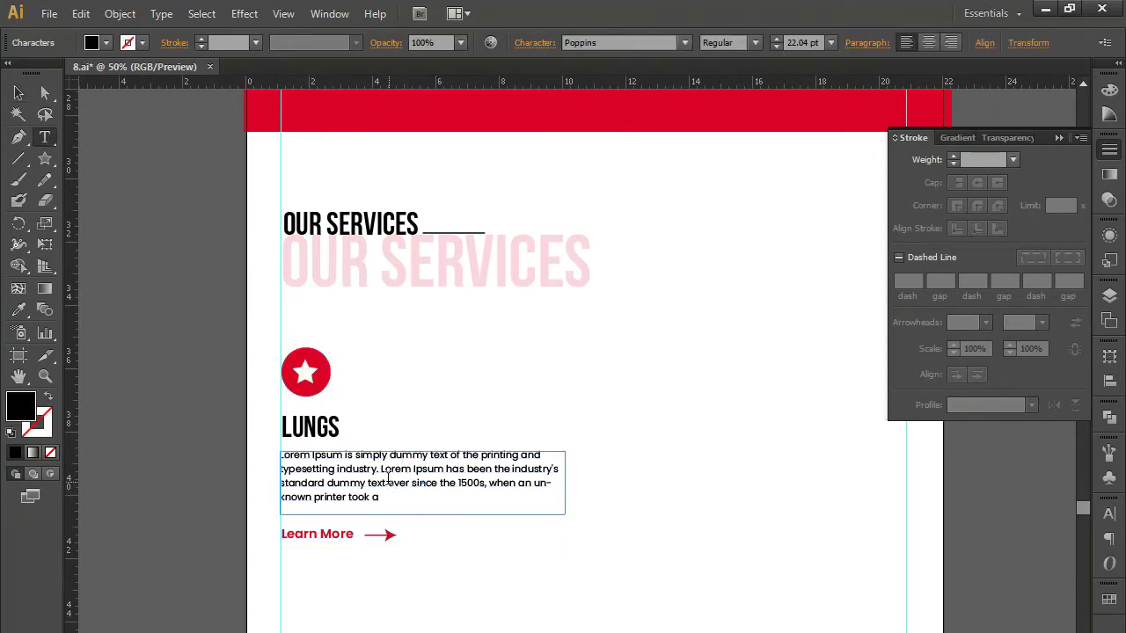
mouse_move(382, 469)
mouse_down()
mouse_move(464, 483)
mouse_move(472, 497)
mouse_up()
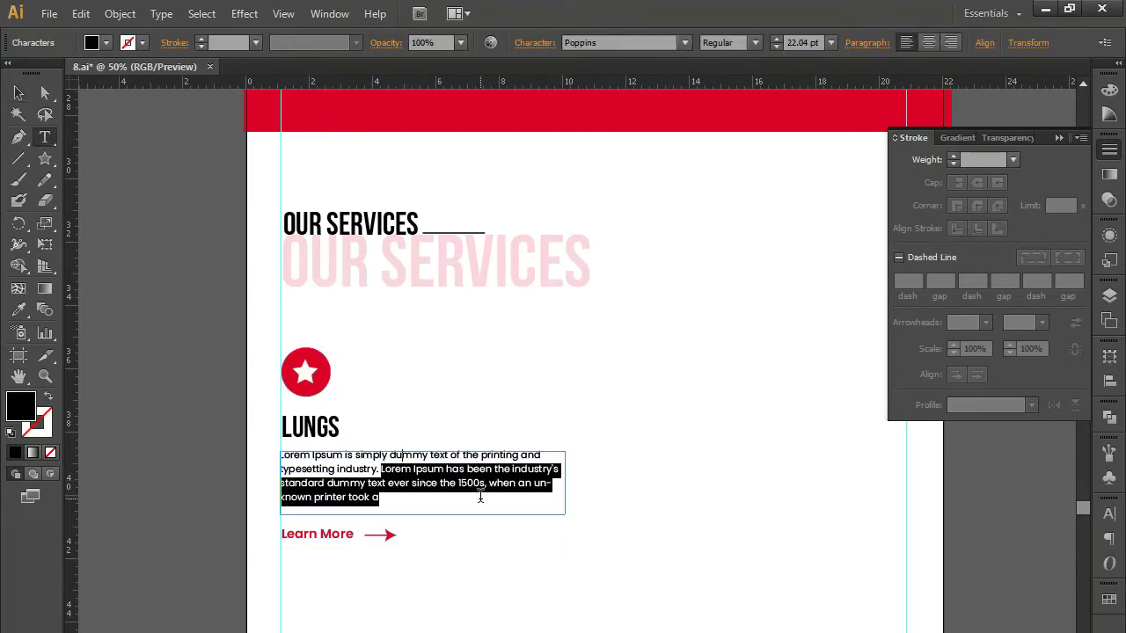
key(BackSpace)
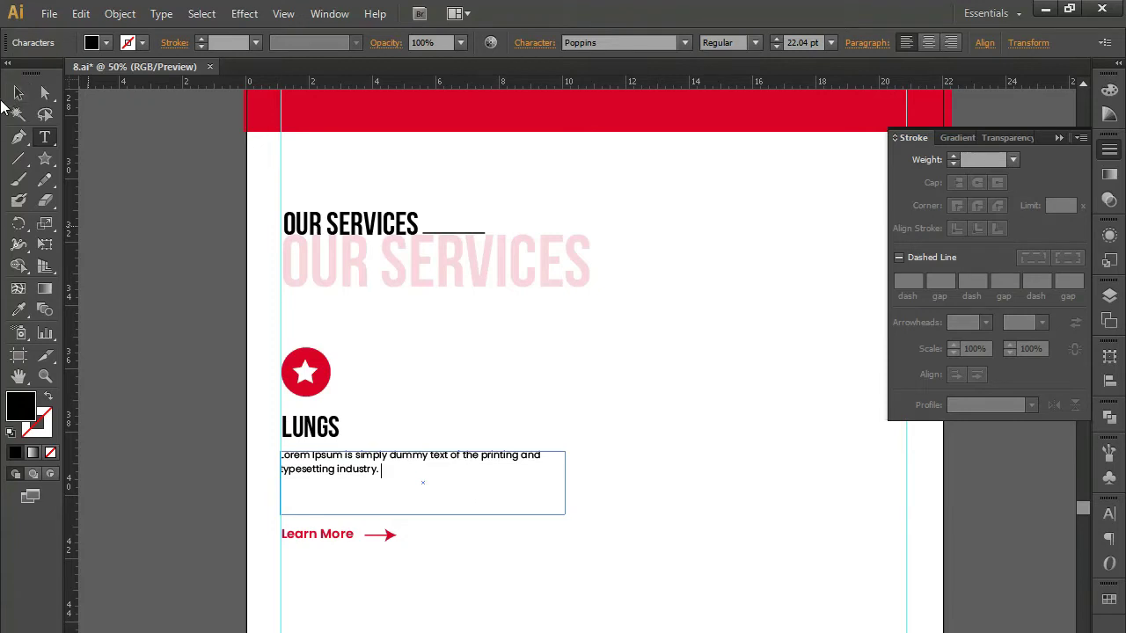
Step: Make the paragraph's text box narrower and move it slightly lower
click(19, 93)
drag(565, 482, 431, 483)
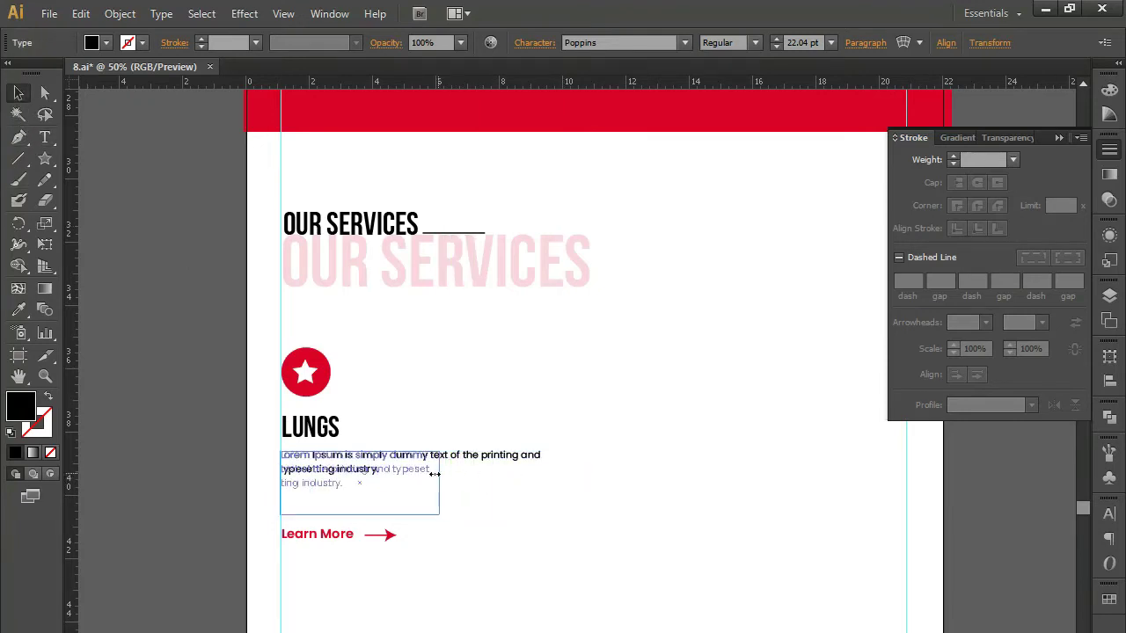
click(437, 569)
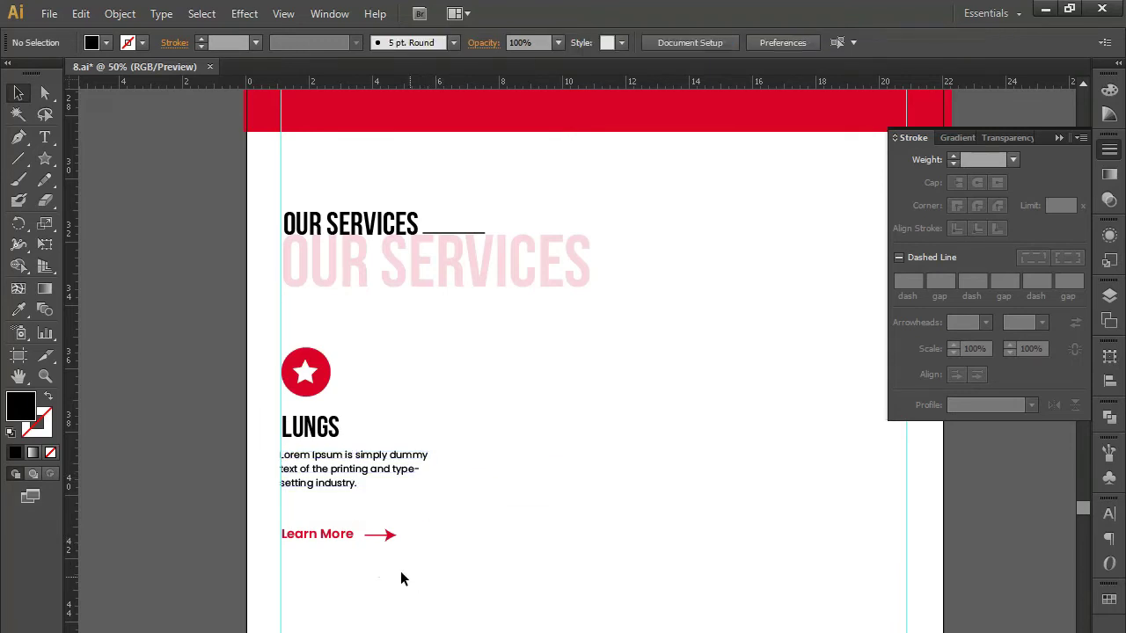
drag(406, 575, 296, 531)
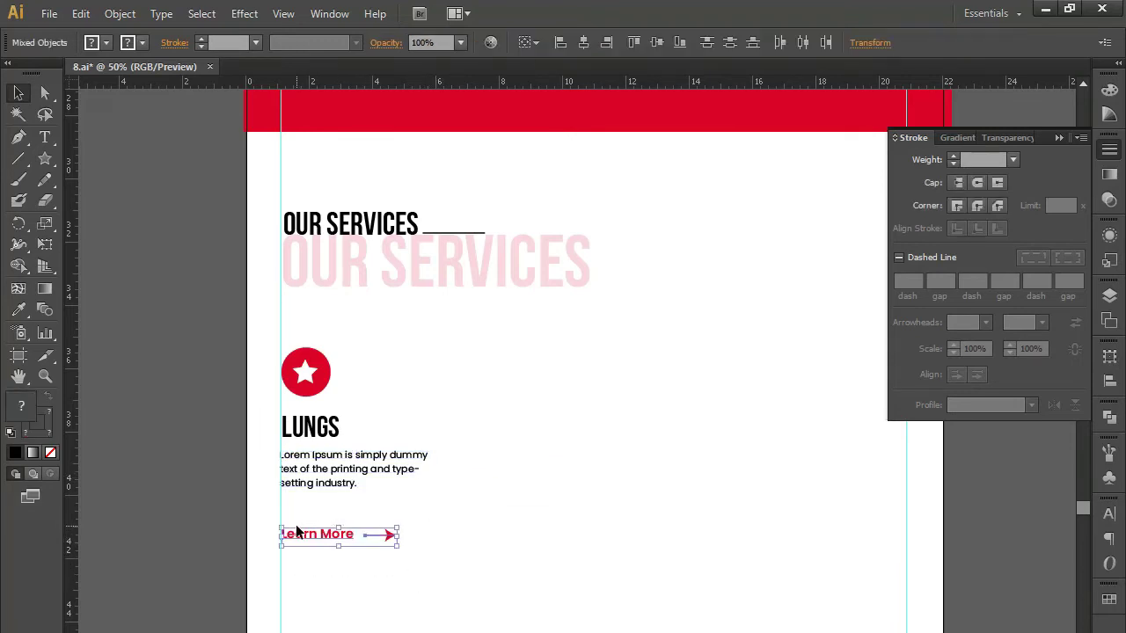
click(314, 480)
drag(315, 478, 314, 482)
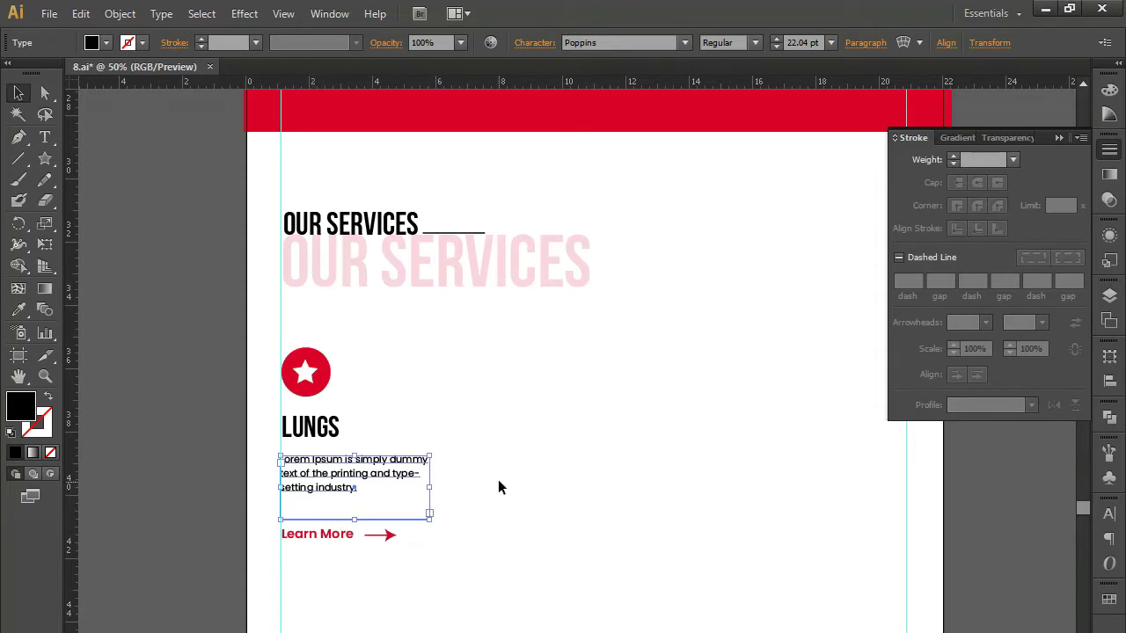
drag(423, 486, 435, 485)
click(469, 498)
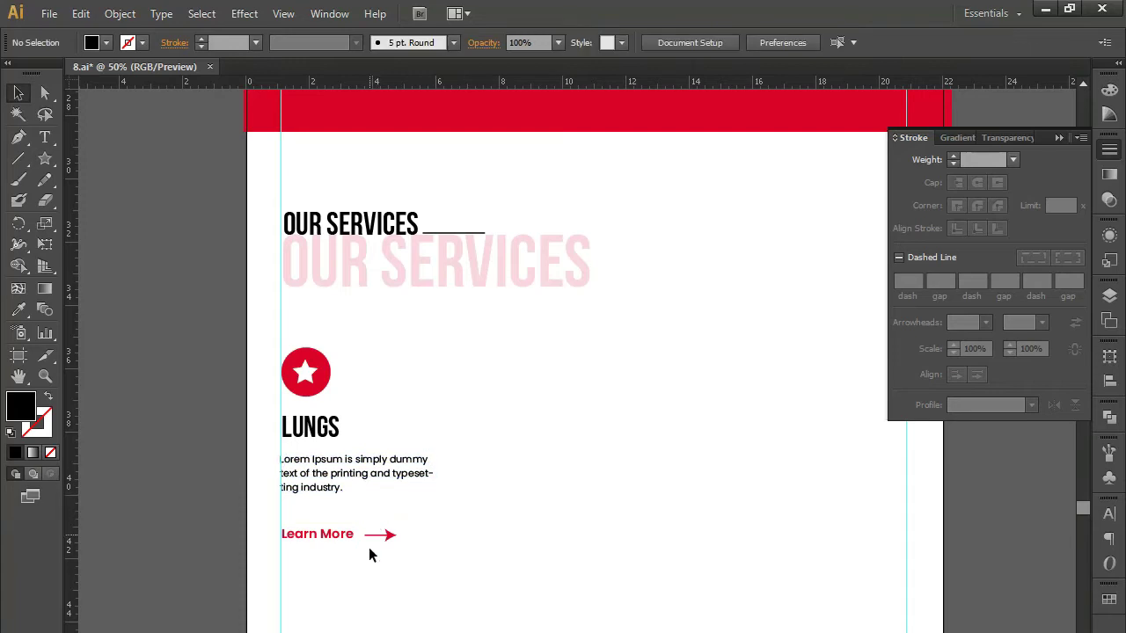
Step: Move the words 'printing and' to sit before 'typesetting' in the paragraph
click(318, 490)
double_click(318, 491)
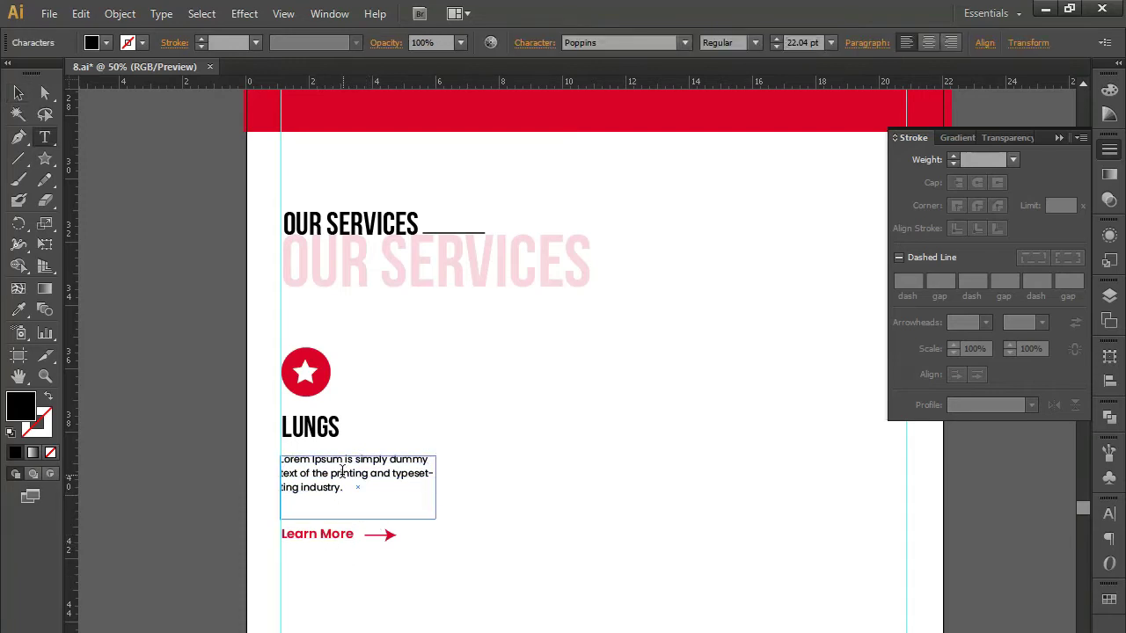
drag(331, 473, 407, 475)
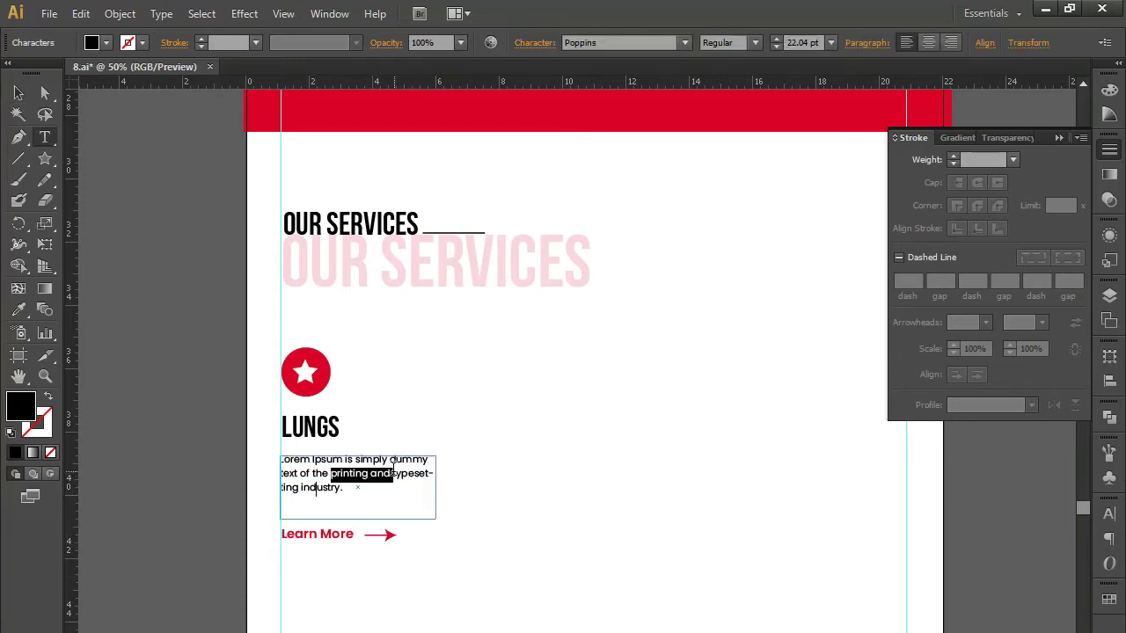
click(362, 487)
click(393, 473)
key(ctrl+v)
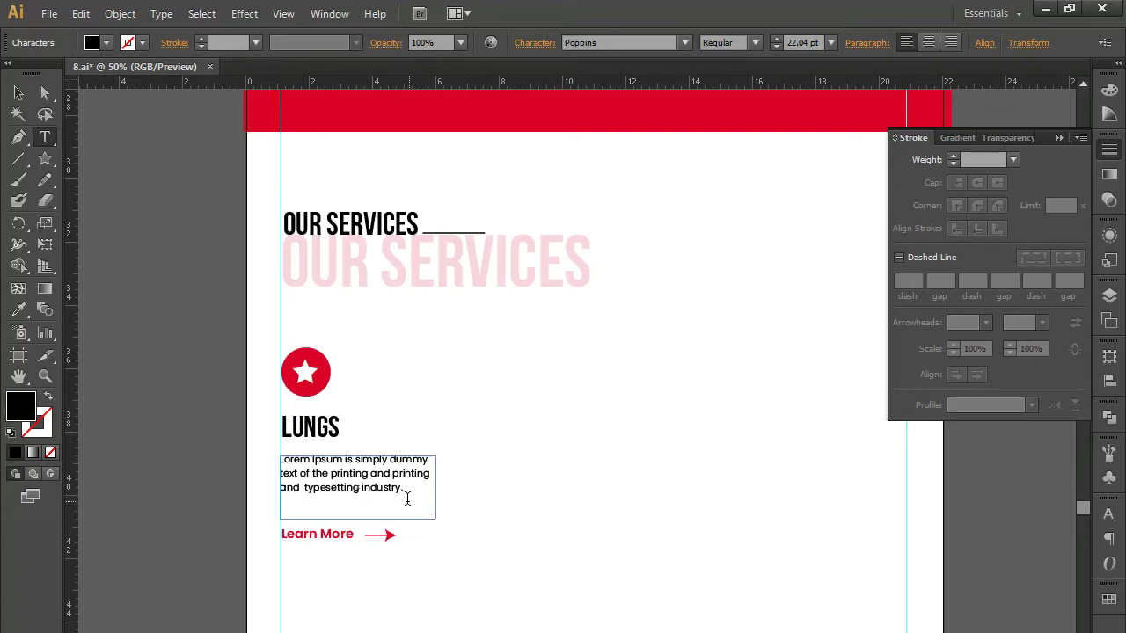
key(BackSpace)
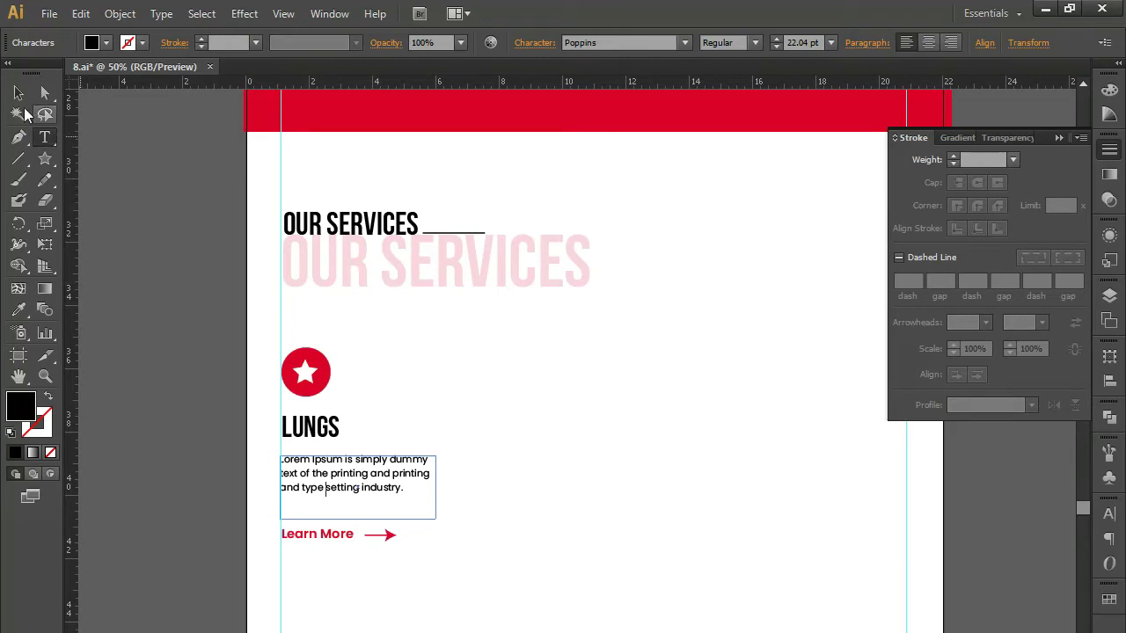
Step: Shorten the paragraph box, nudge the LUNGS heading down, and group the whole card
click(19, 93)
drag(362, 520, 362, 502)
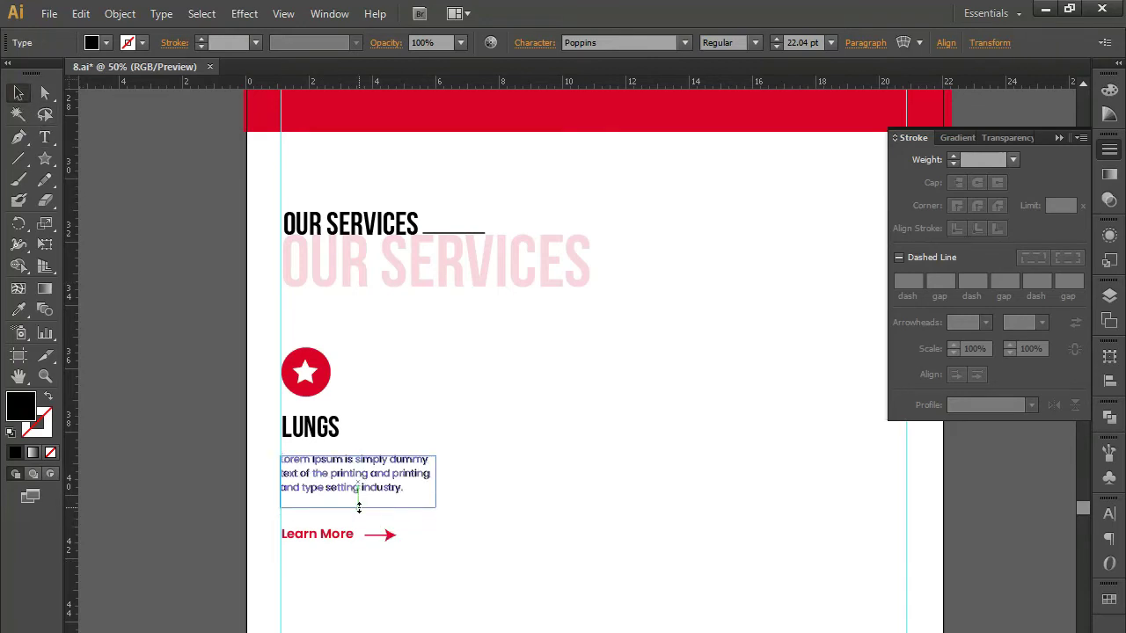
click(313, 424)
key(shift+Down)
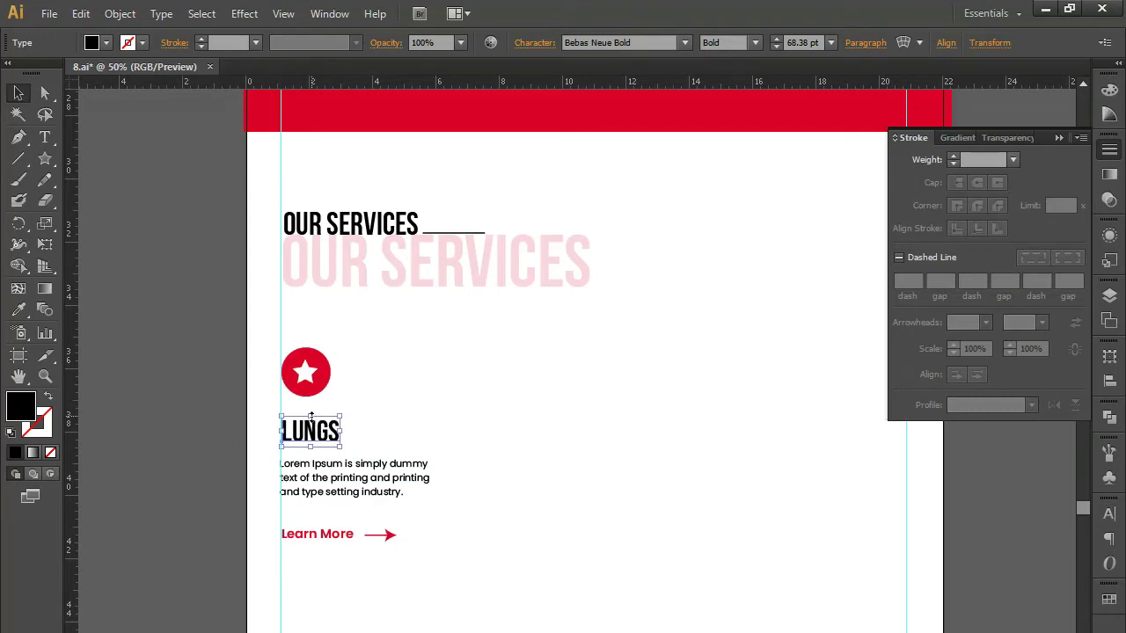
drag(262, 345, 423, 568)
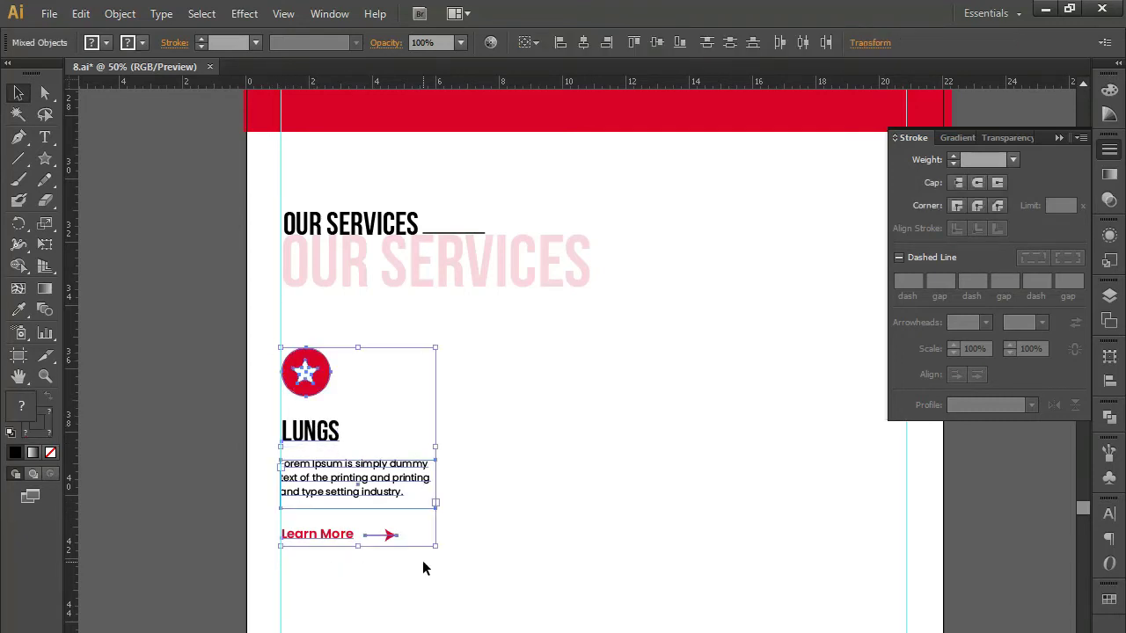
key(ctrl+g)
Step: Alt-drag two copies of the LUNGS card rightward, placing the third at the right margin
drag(325, 400, 541, 396)
drag(595, 468, 407, 452)
drag(349, 377, 598, 384)
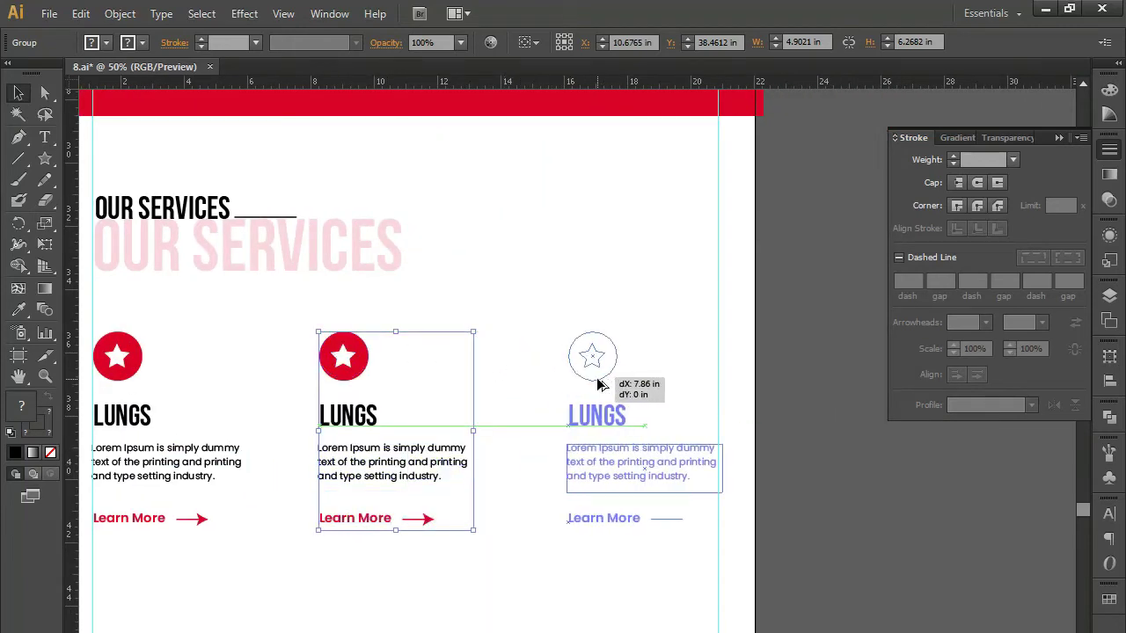
drag(597, 385, 604, 380)
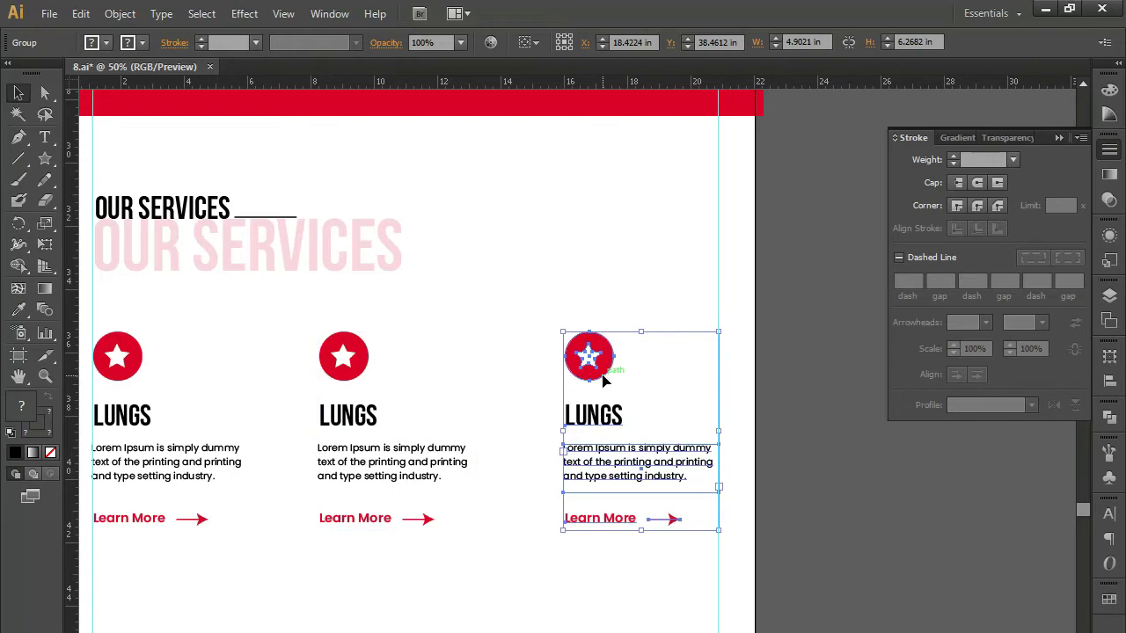
scroll(523, 563, left, 2)
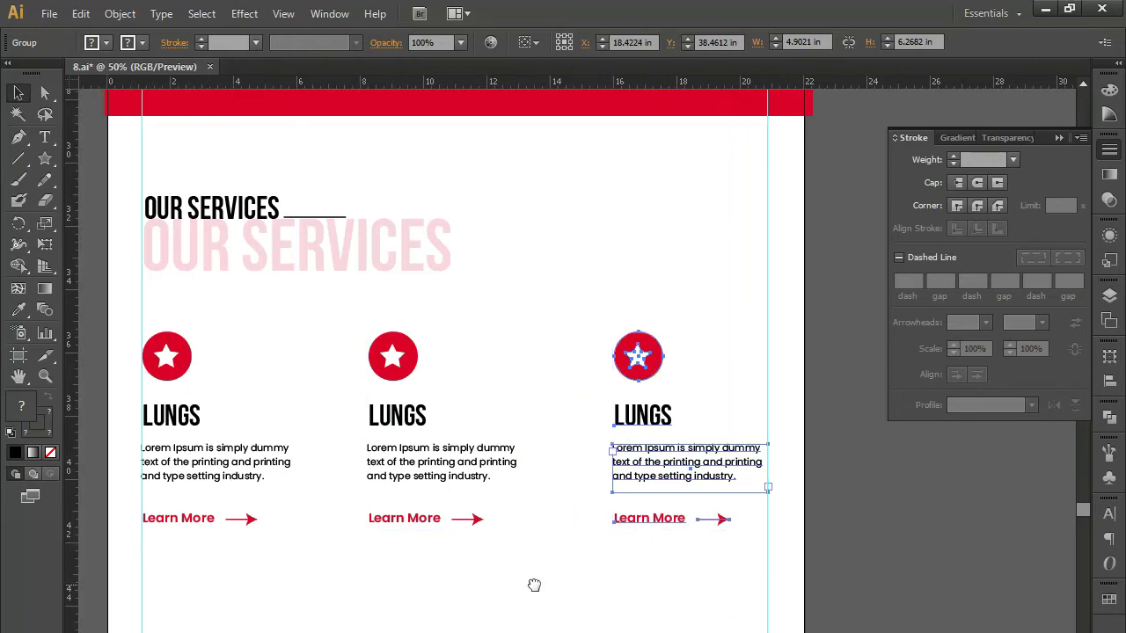
click(479, 565)
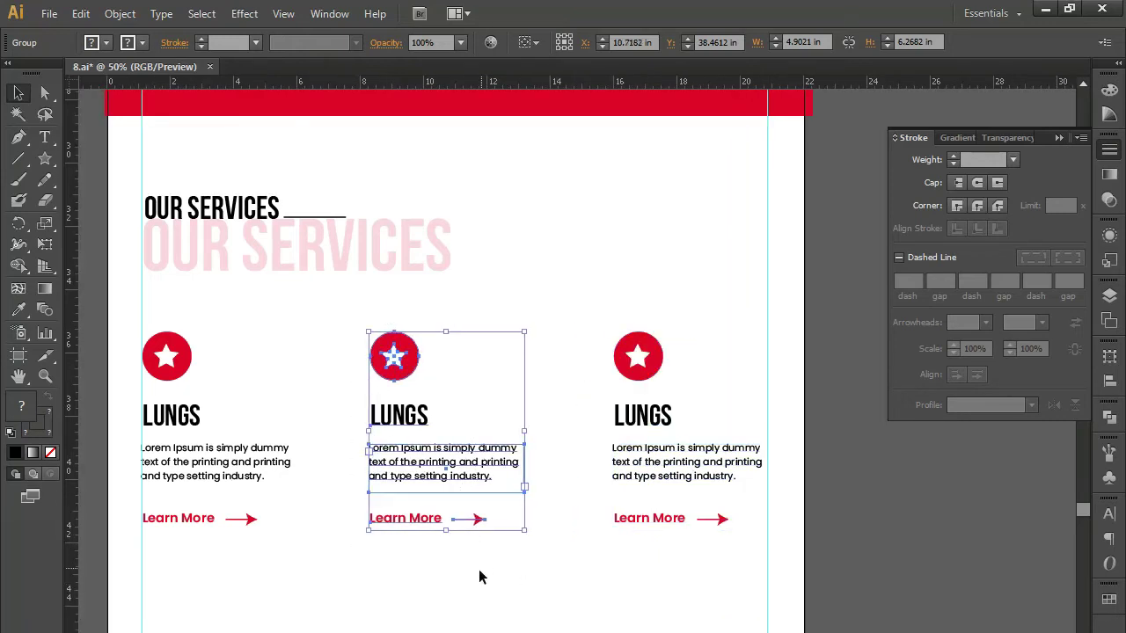
click(458, 624)
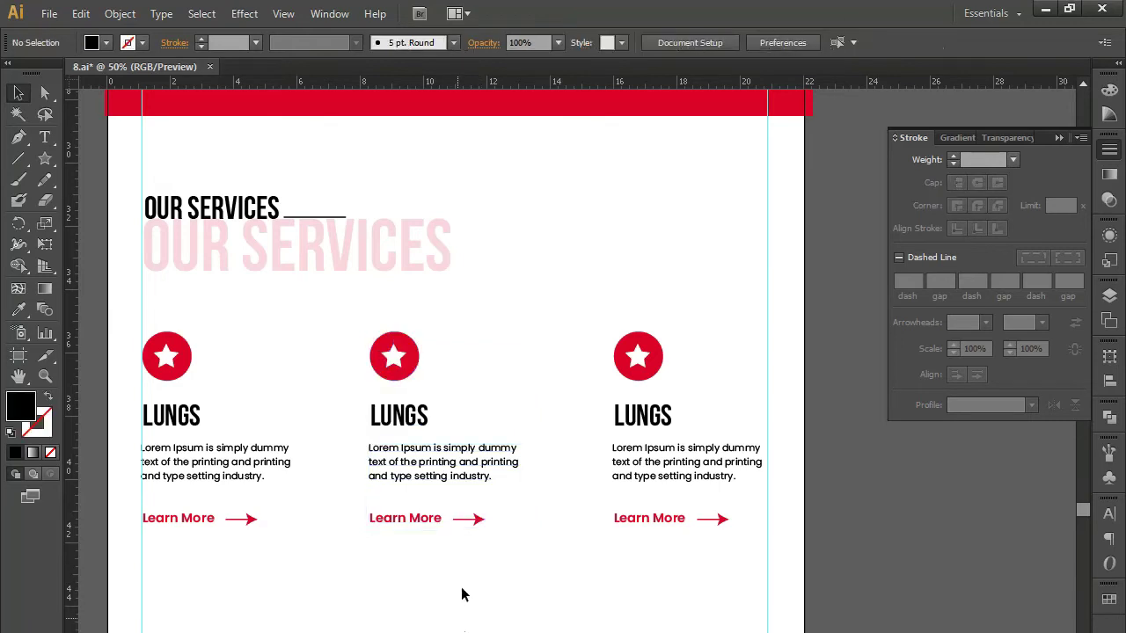
double_click(395, 420)
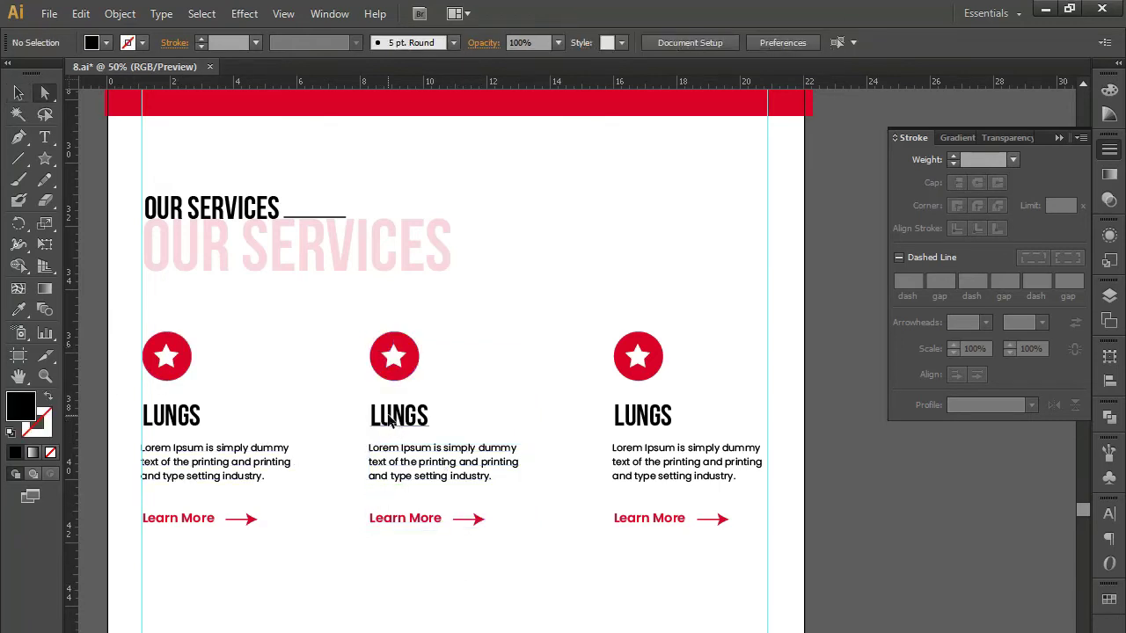
Step: Rename the middle card's heading to PHARMACY
key(ctrl+a)
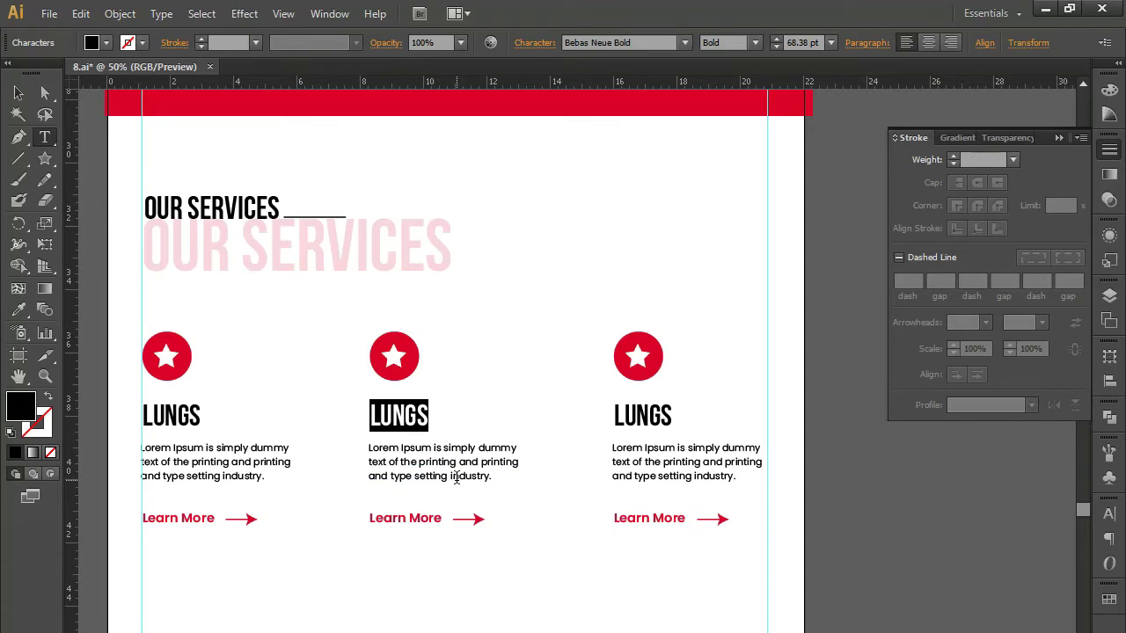
text(PHAR)
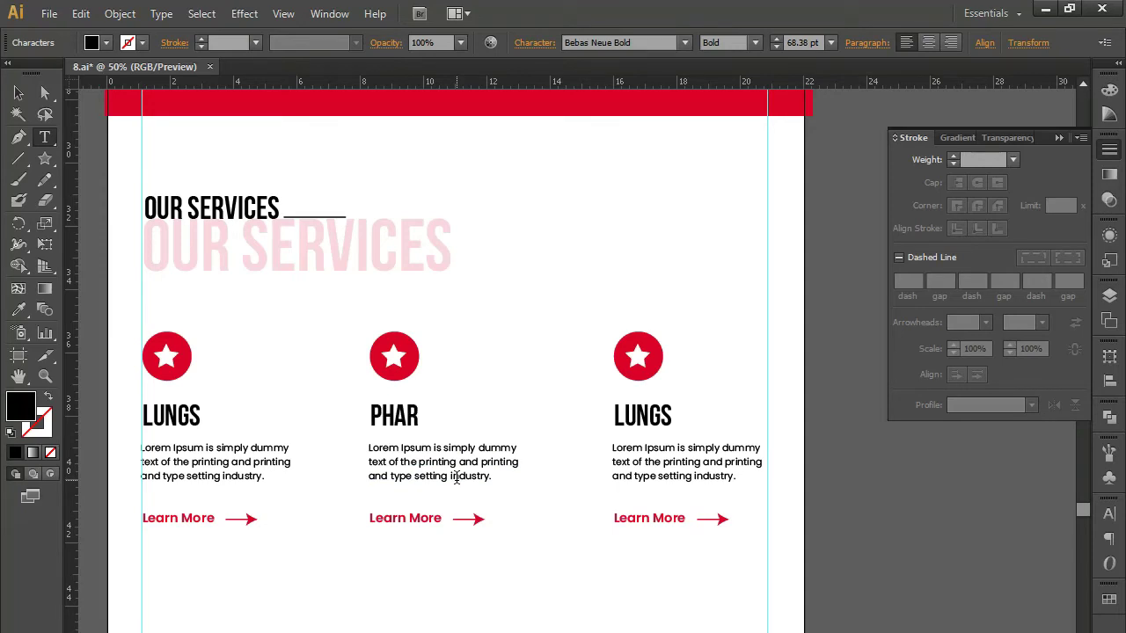
text(MAN)
key(BackSpace)
text(CY)
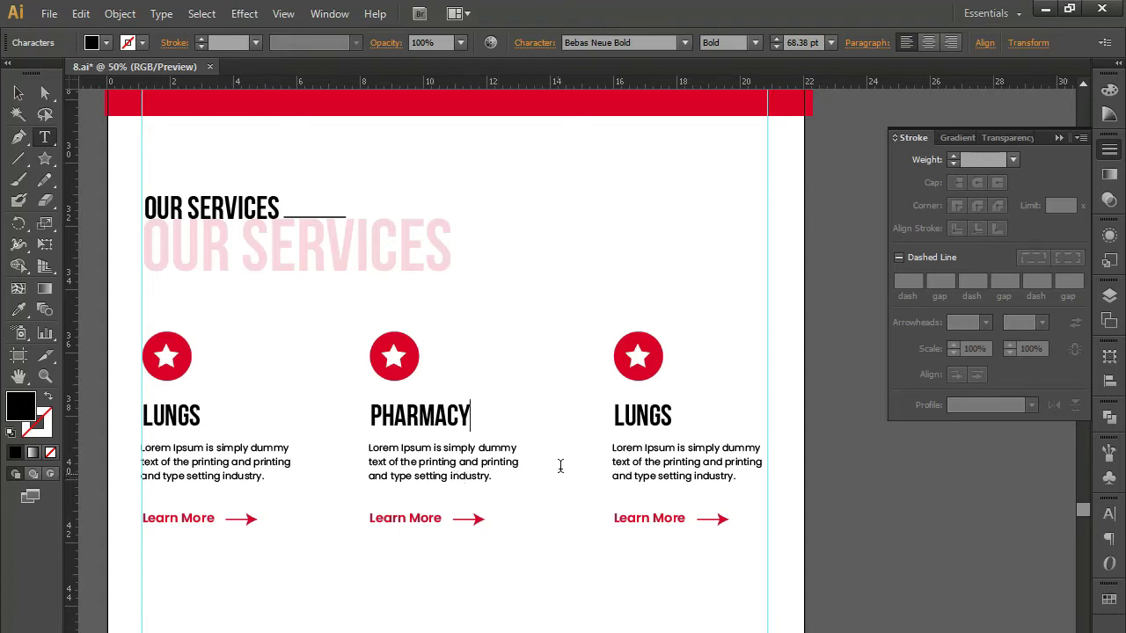
Step: Rename the third card's heading to GENERAL SURGERY
double_click(649, 414)
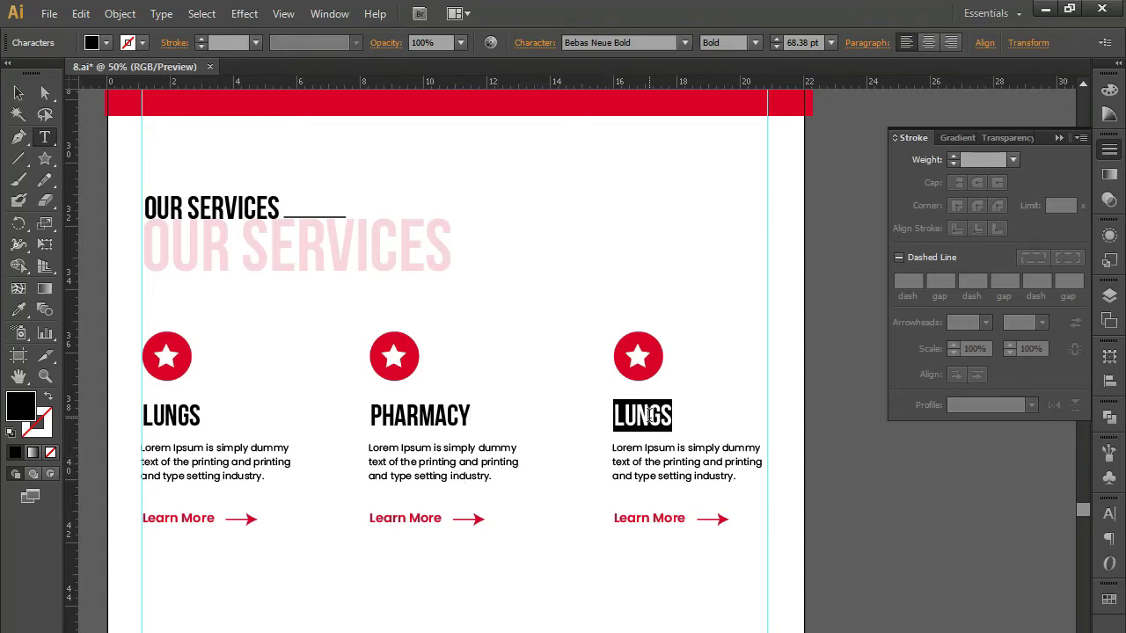
text(GEN)
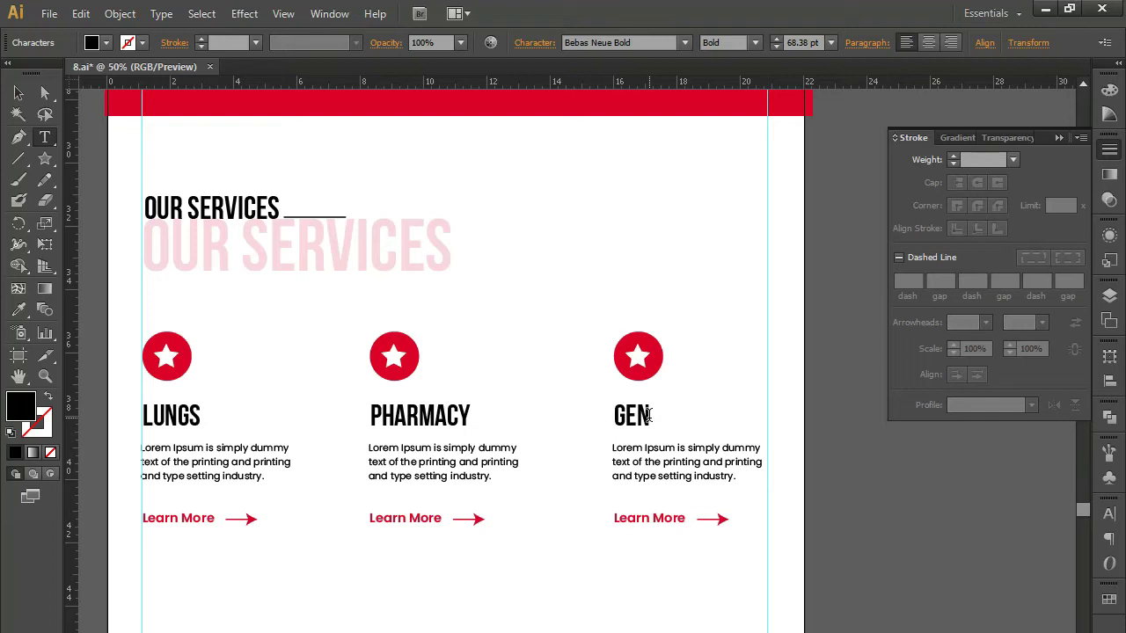
text(ERAK)
key(BackSpace)
text(L)
text( SURGE)
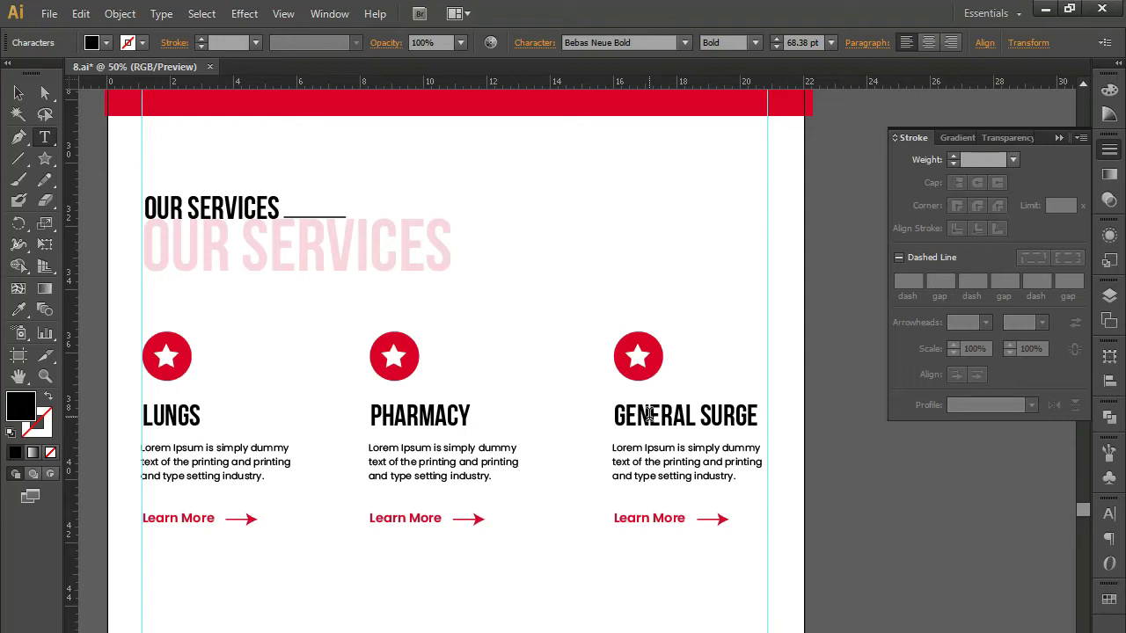
text(RY)
key(Escape)
Step: Nudge the whole GENERAL SURGERY column slightly left to fit the margin
drag(593, 329, 724, 564)
key(shift+Left)
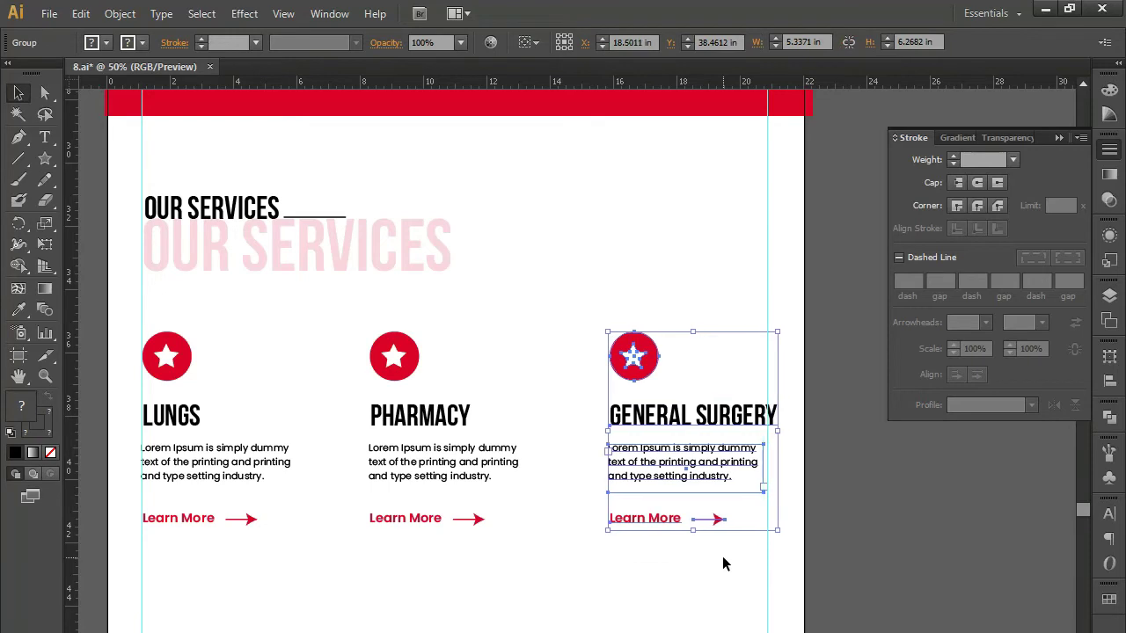
key(shift+Left)
key(shift+Left)
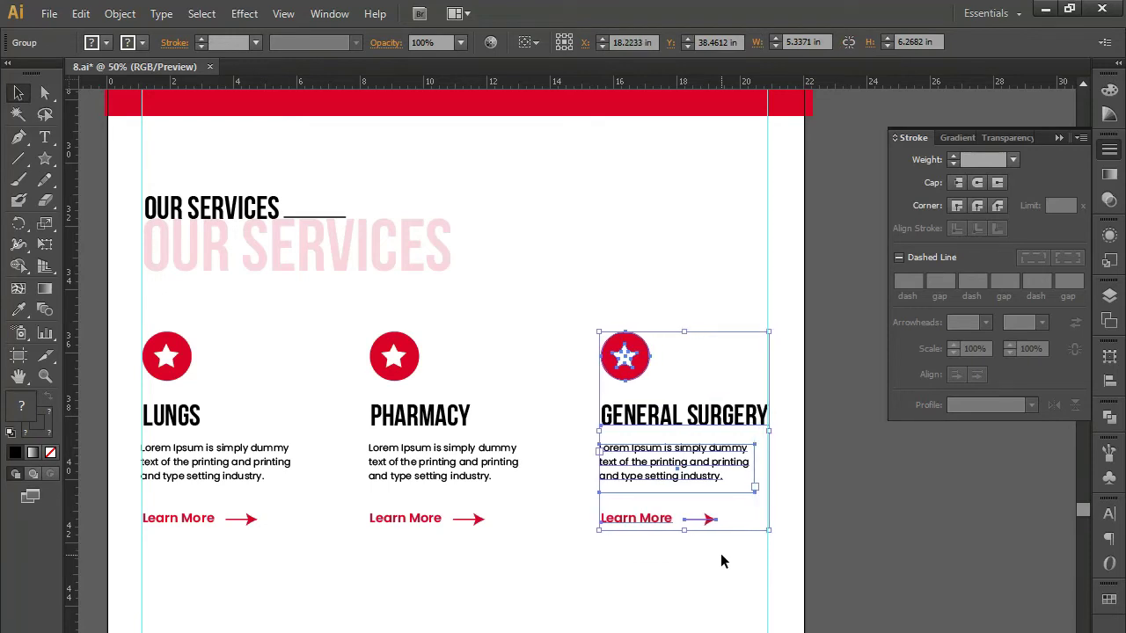
click(646, 610)
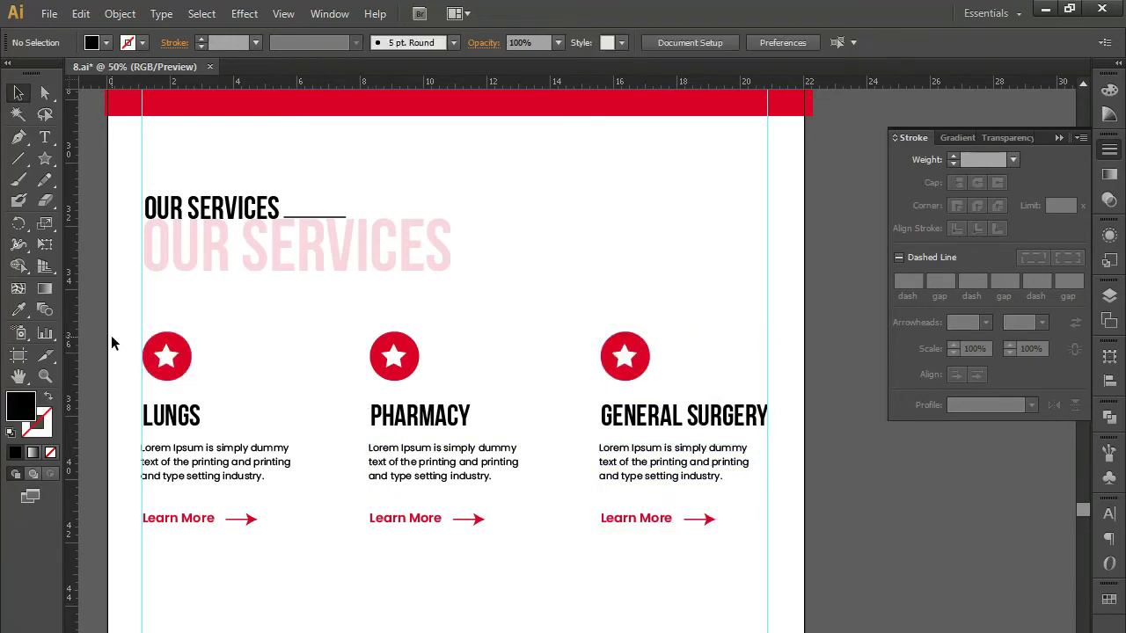
Step: Duplicate the LUNGS, PHARMACY and GENERAL SURGERY cards into a second row below
drag(112, 343, 734, 561)
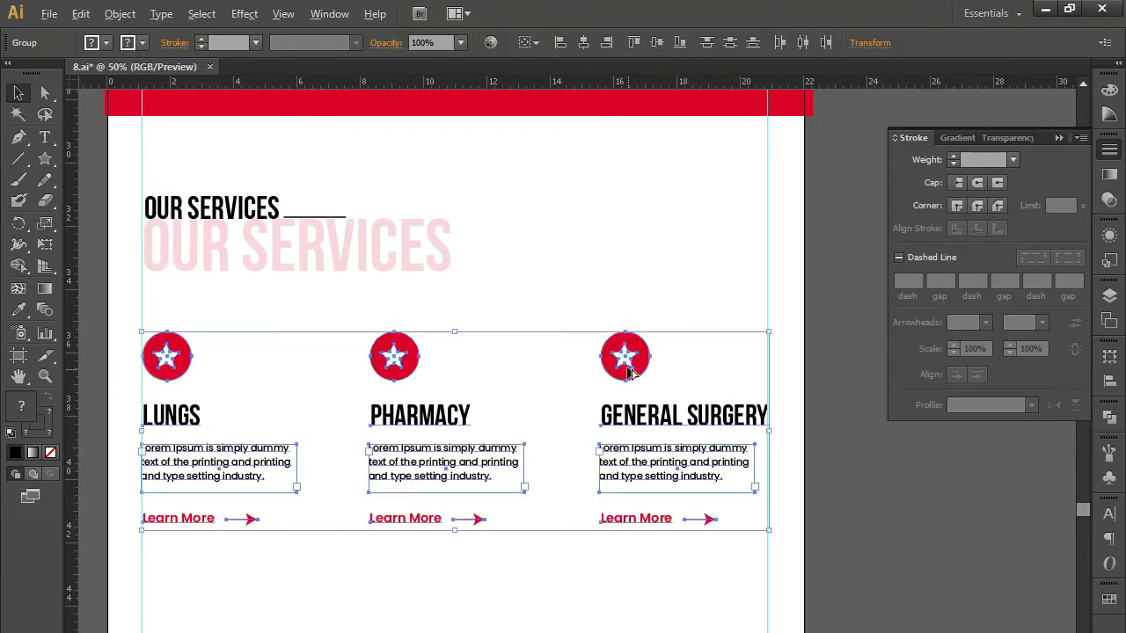
alt+drag(627, 373, 644, 591)
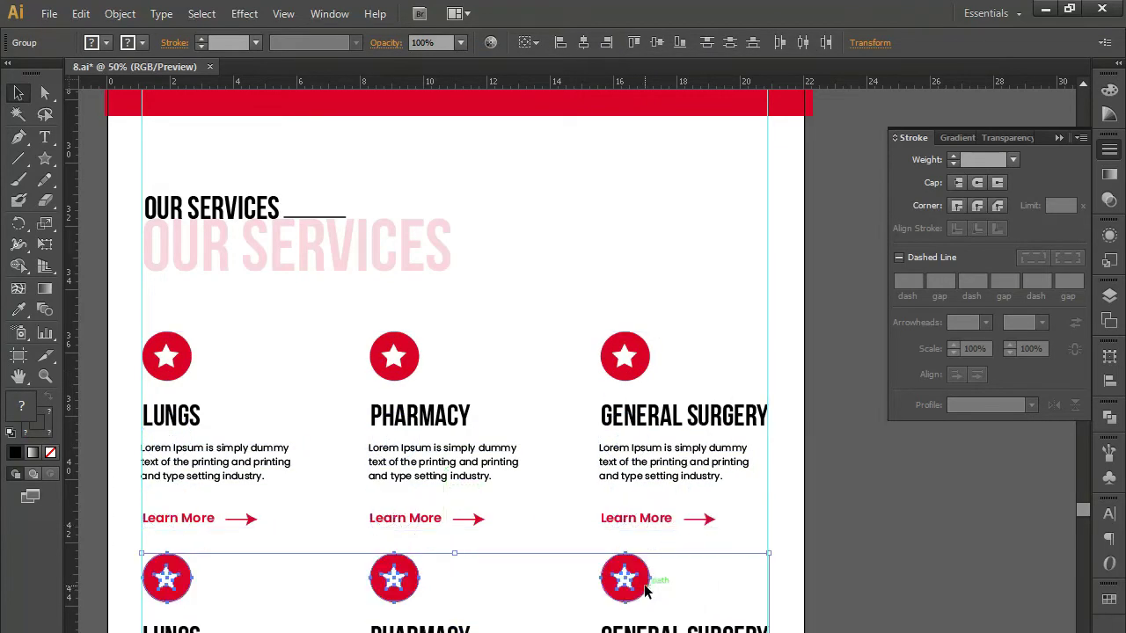
scroll(516, 585, down, 3)
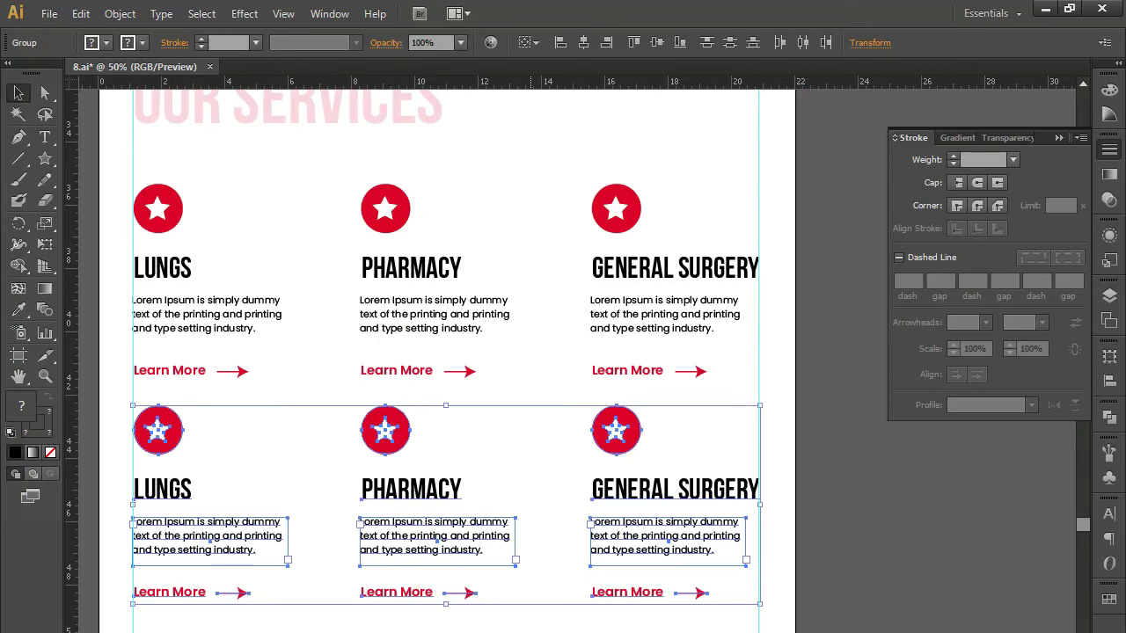
key(Down)
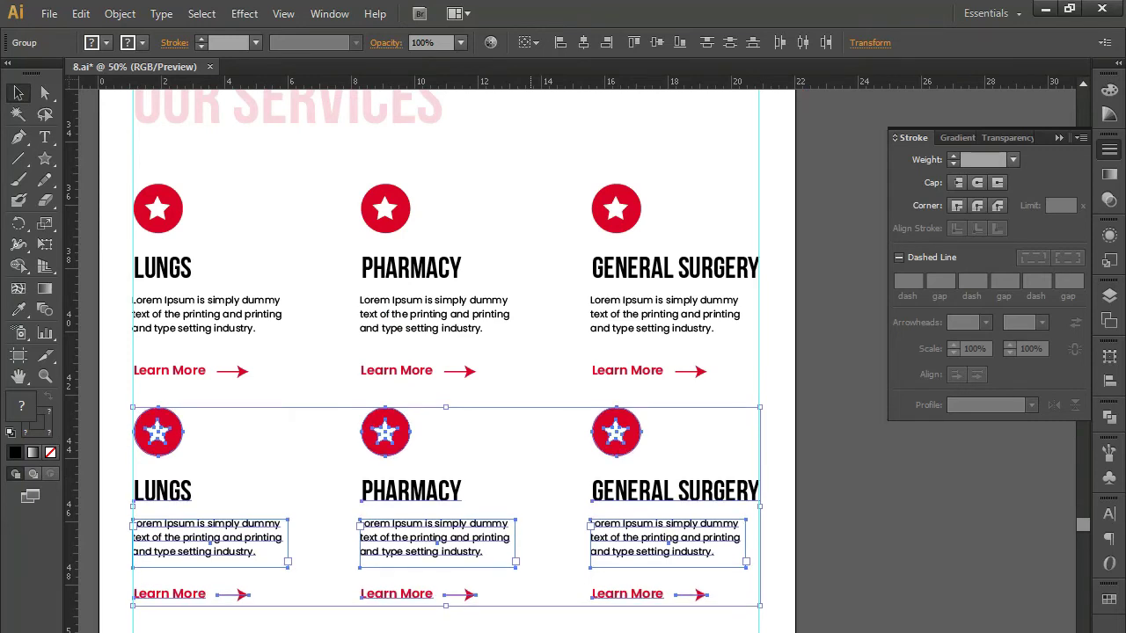
key(ctrl+shift+a)
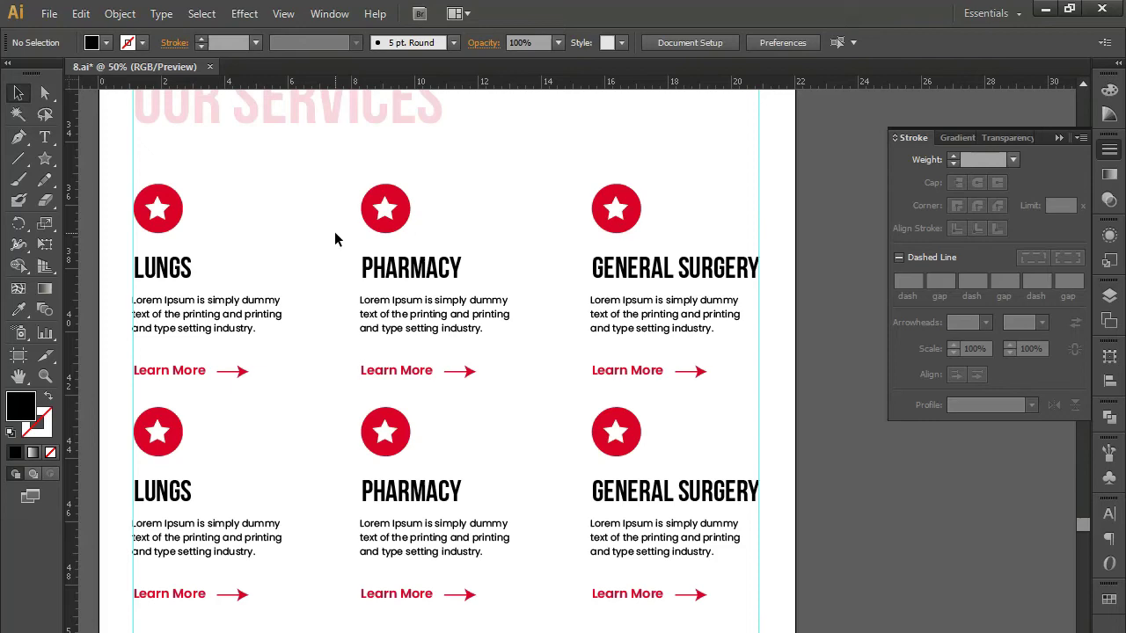
mouse_move(429, 594)
mouse_down()
mouse_move(419, 364)
mouse_move(401, 268)
mouse_up()
Step: Select and delete the three gym photos above the WHAT CLIENTS SAY section
drag(97, 400, 649, 628)
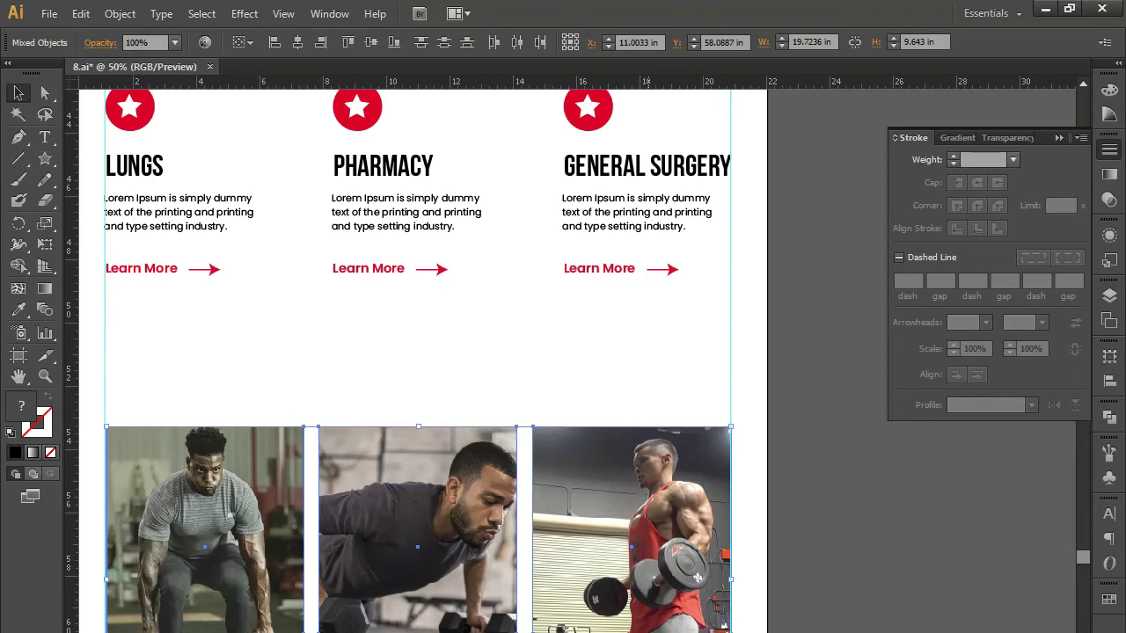
key(Delete)
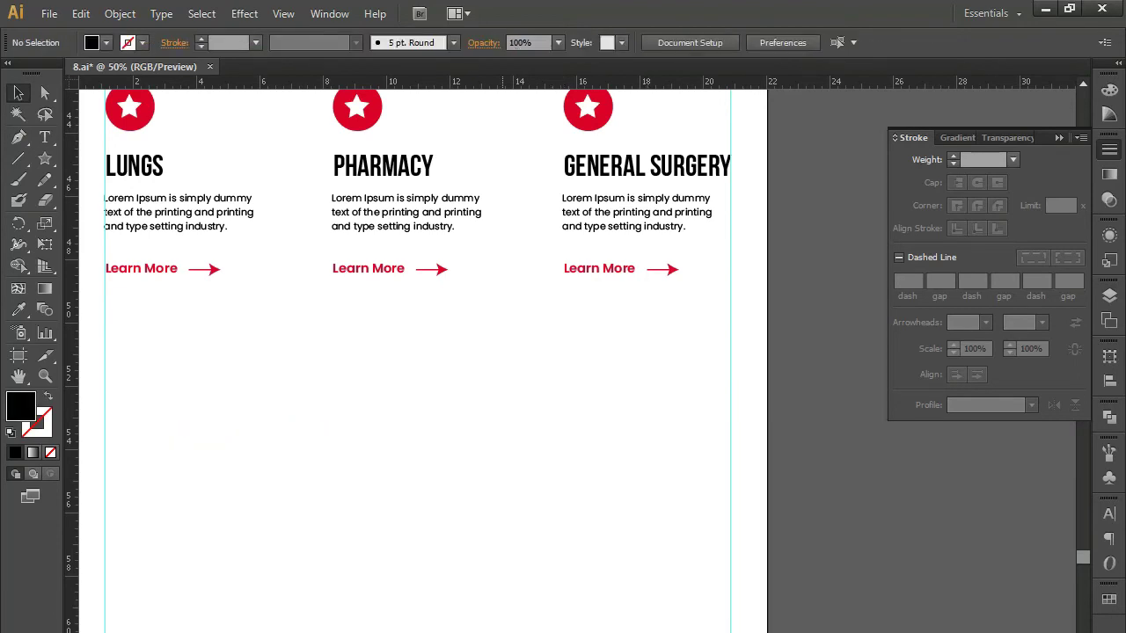
drag(417, 563, 417, 297)
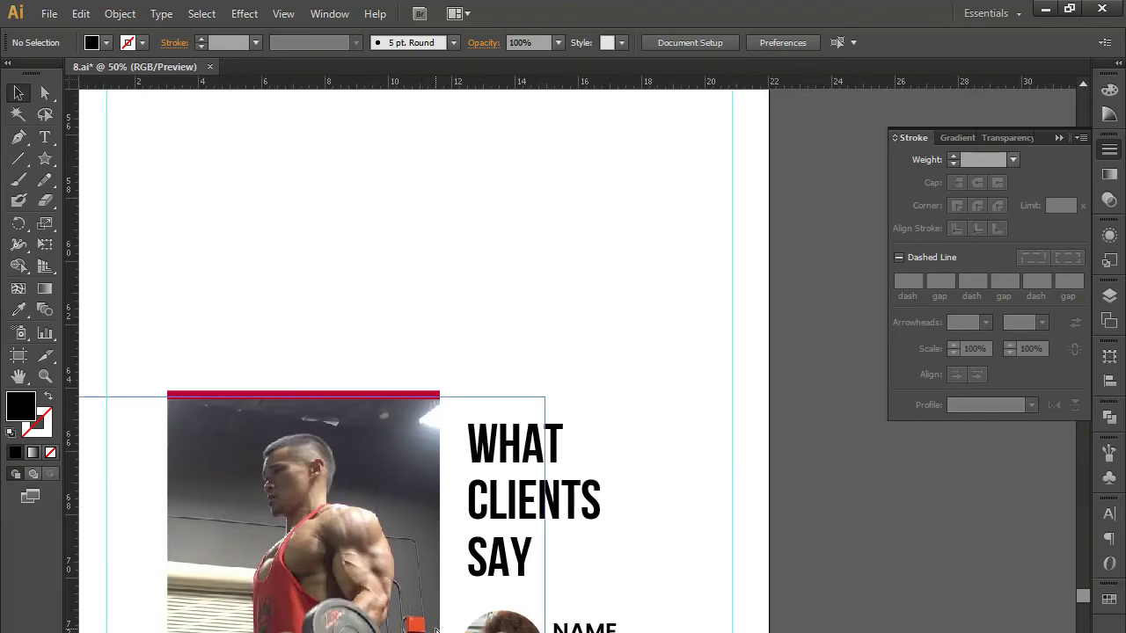
Step: Drag the red 98%, 948, 275, 5000 stats band up beneath the second card row
key(ctrl+minus)
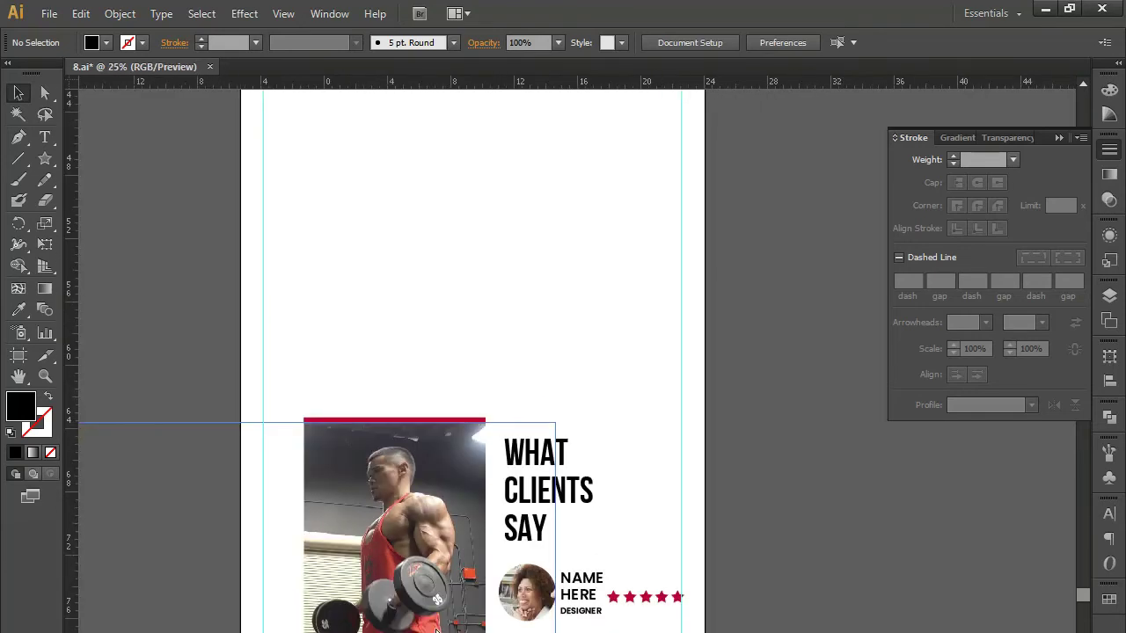
key(ctrl+minus)
drag(444, 624, 409, 313)
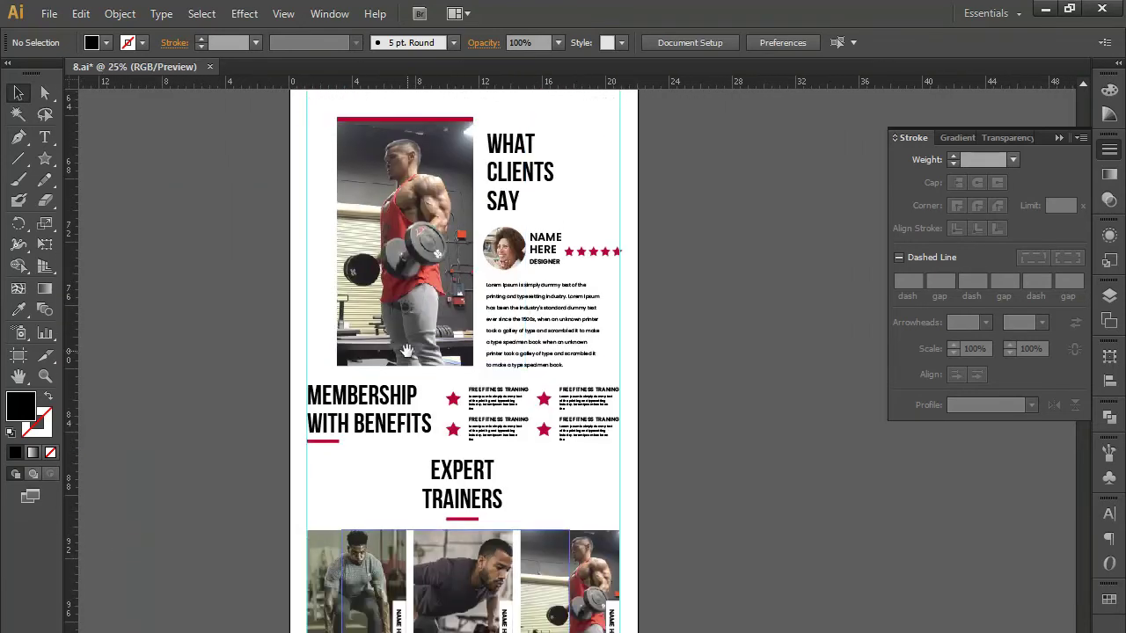
key(ctrl+z)
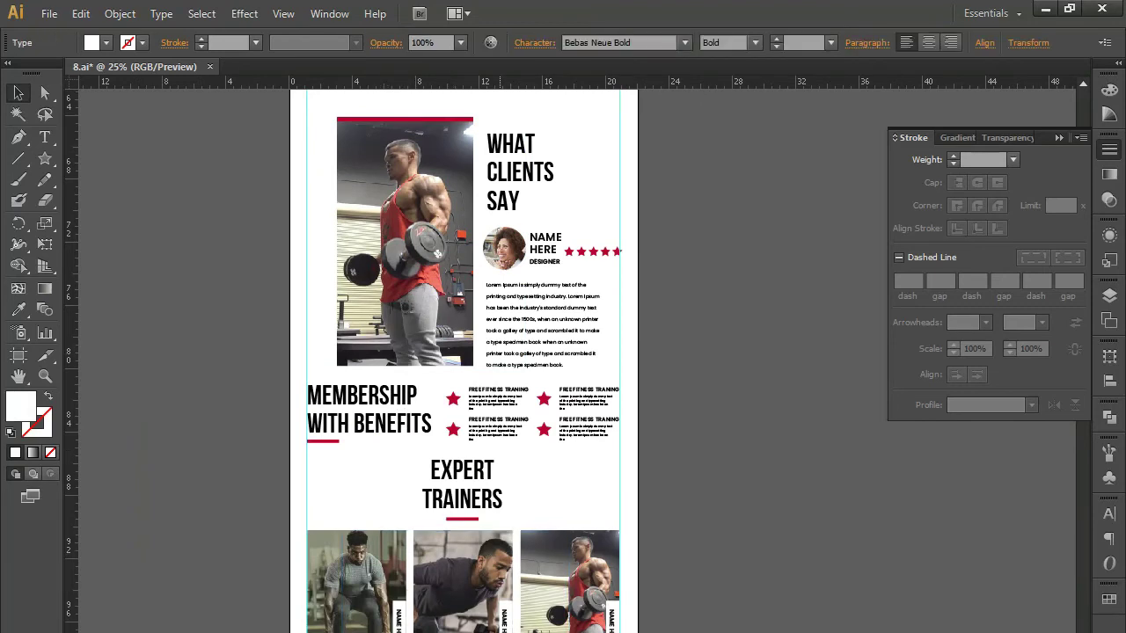
key(ctrl+a)
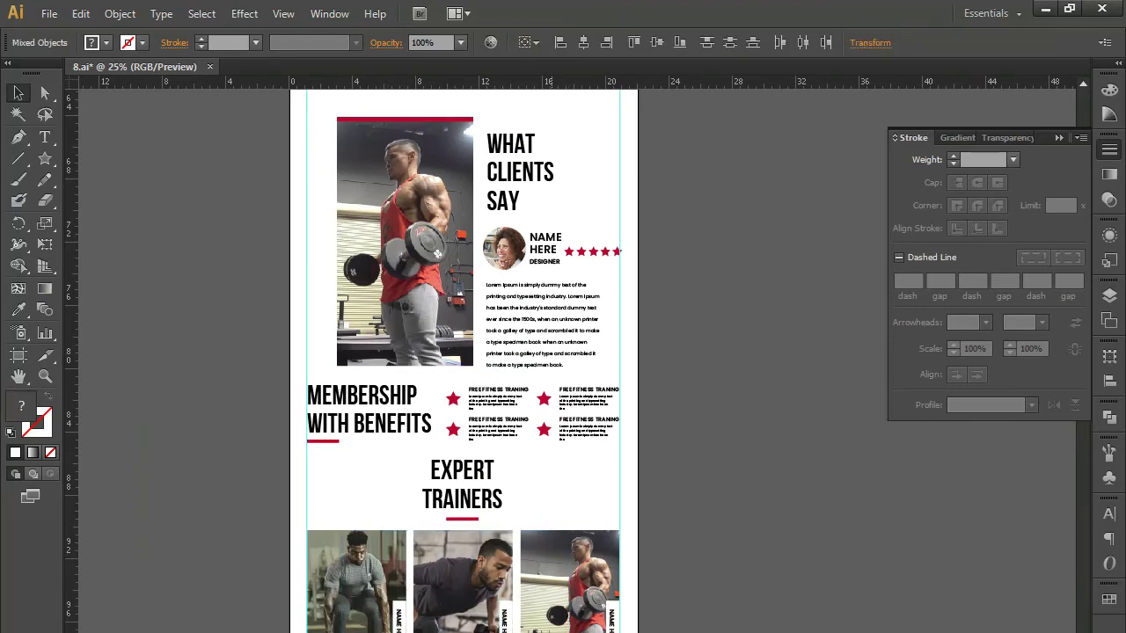
drag(462, 352, 457, 405)
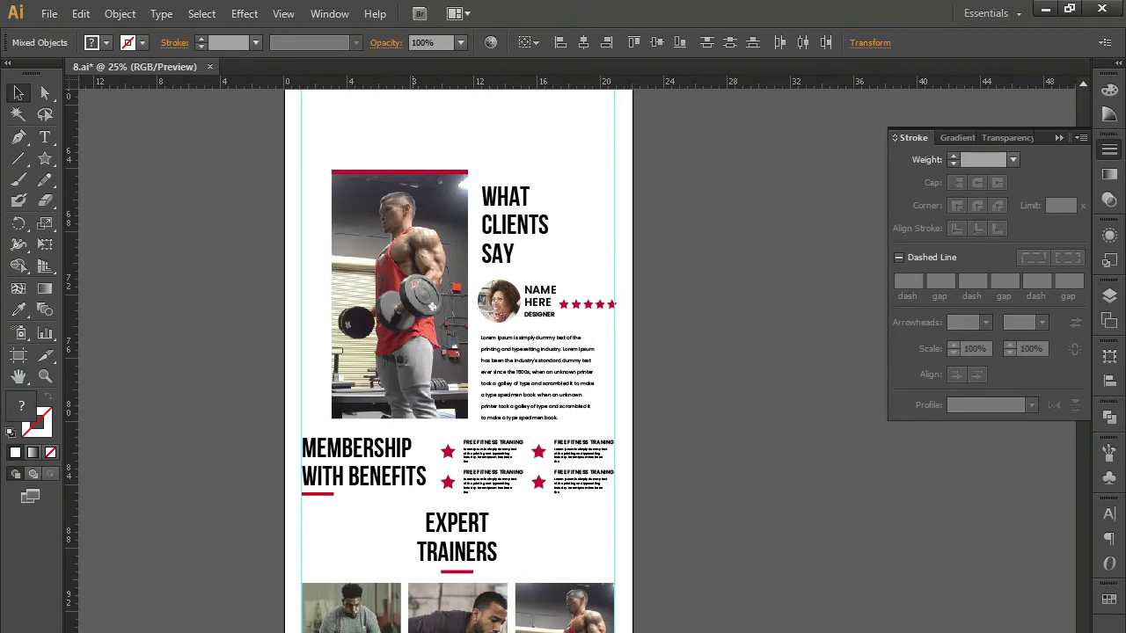
drag(432, 305, 438, 141)
mouse_move(411, 241)
mouse_down()
mouse_move(419, 525)
mouse_move(367, 493)
mouse_move(365, 592)
mouse_move(384, 400)
mouse_up()
scroll(418, 525, up, 2)
key(ctrl+plus)
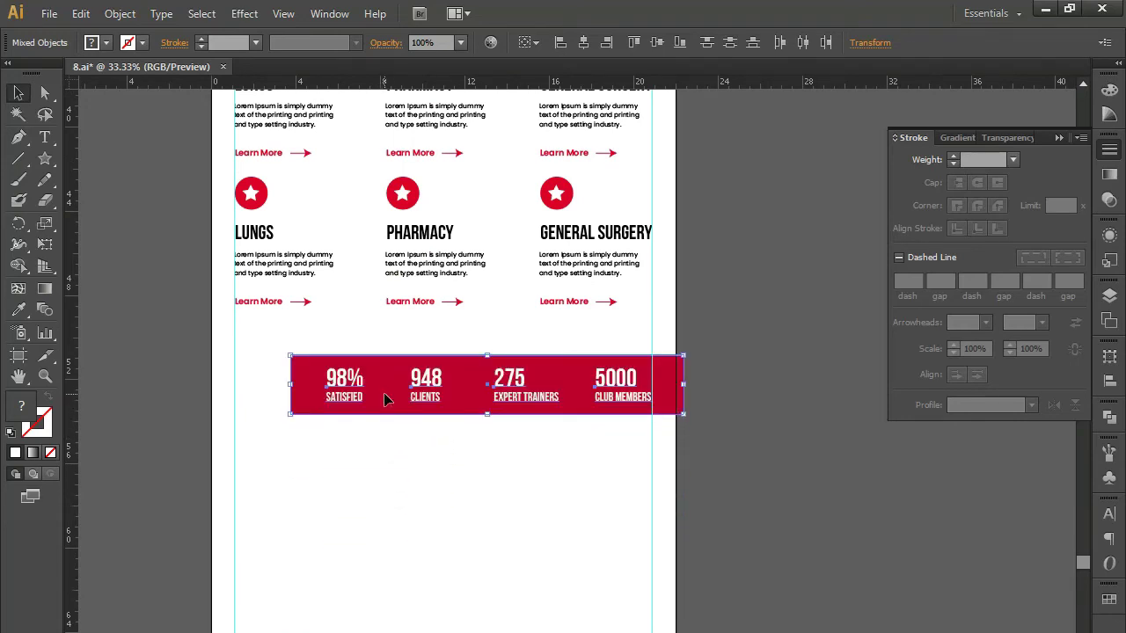
drag(395, 401, 395, 393)
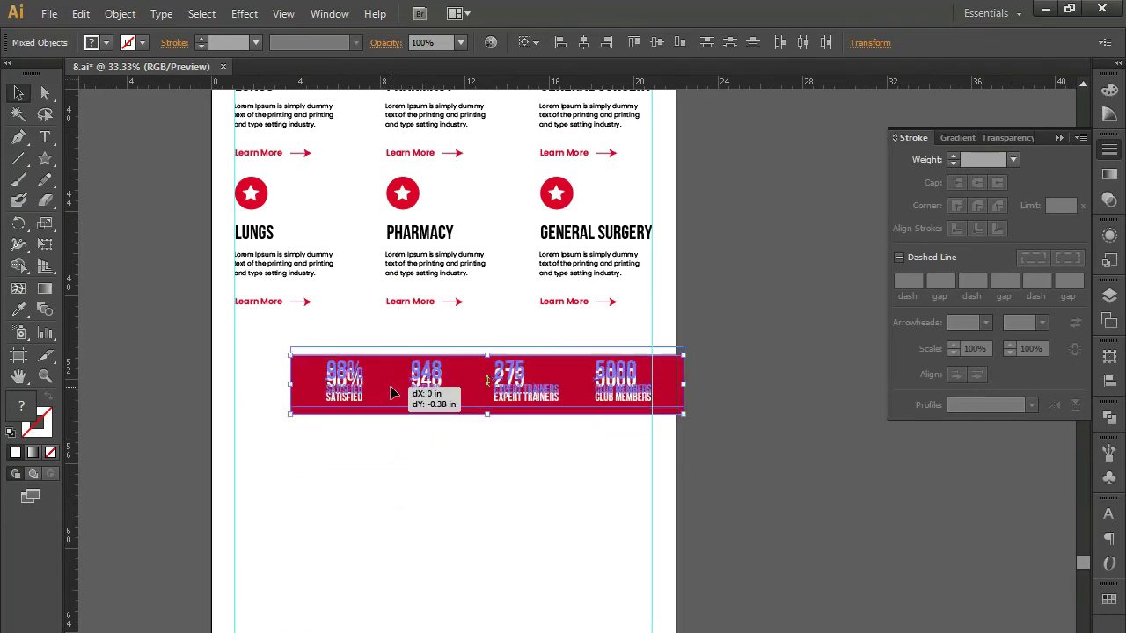
Step: Extend the banner's red rectangle to the page's left edge and enlarge it top and bottom
drag(399, 491, 405, 568)
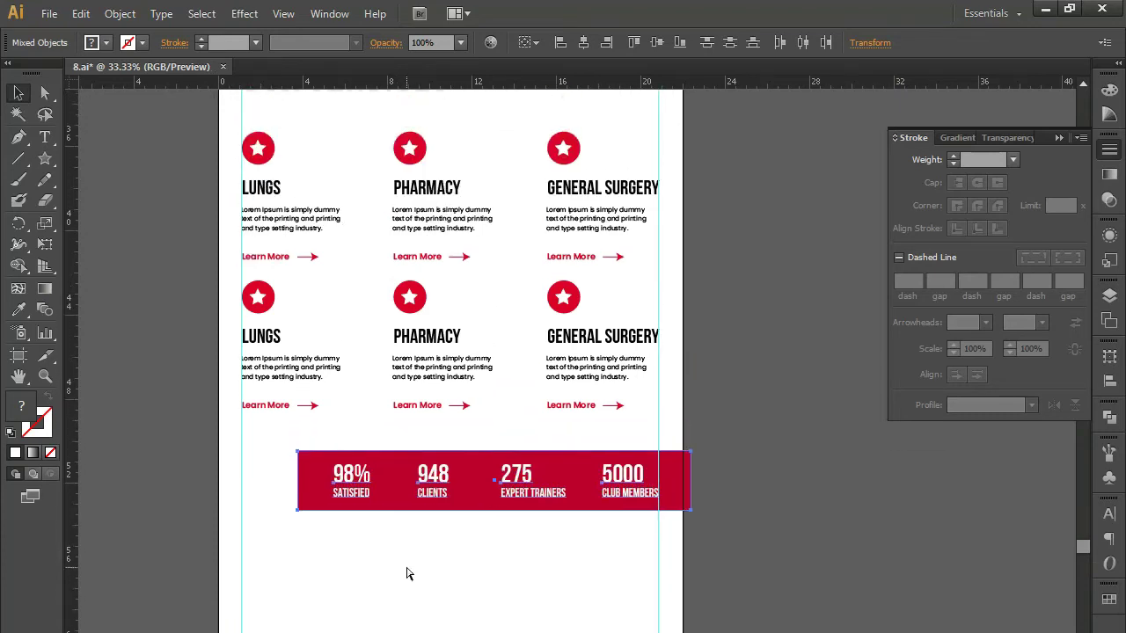
key(ctrl+=)
key(ctrl+shift+a)
drag(375, 626, 465, 564)
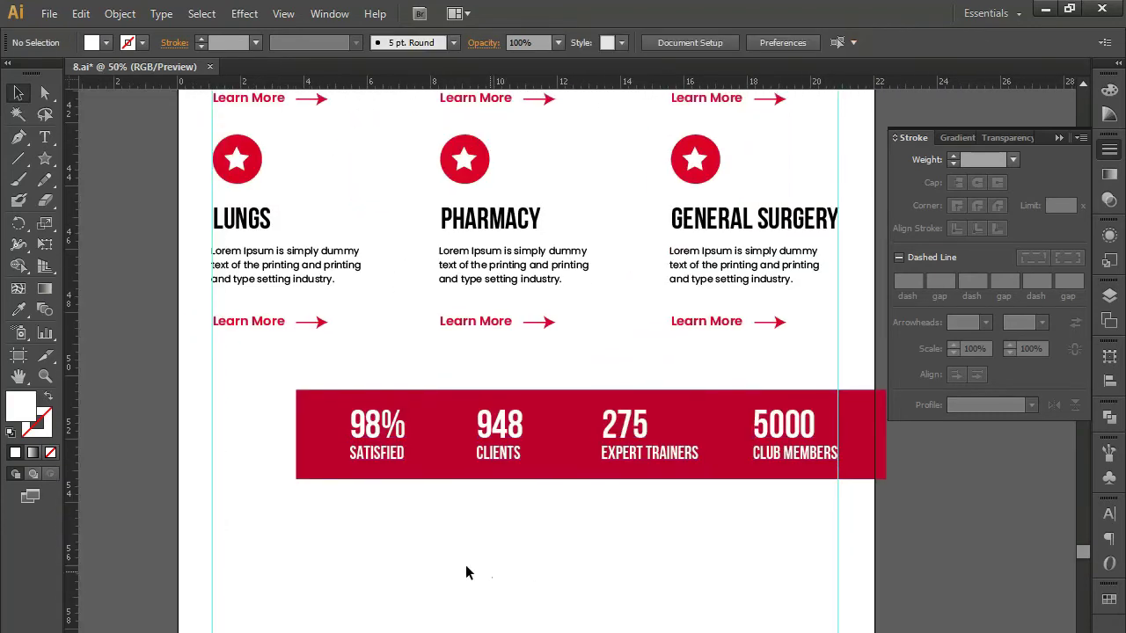
click(309, 462)
drag(295, 434, 169, 433)
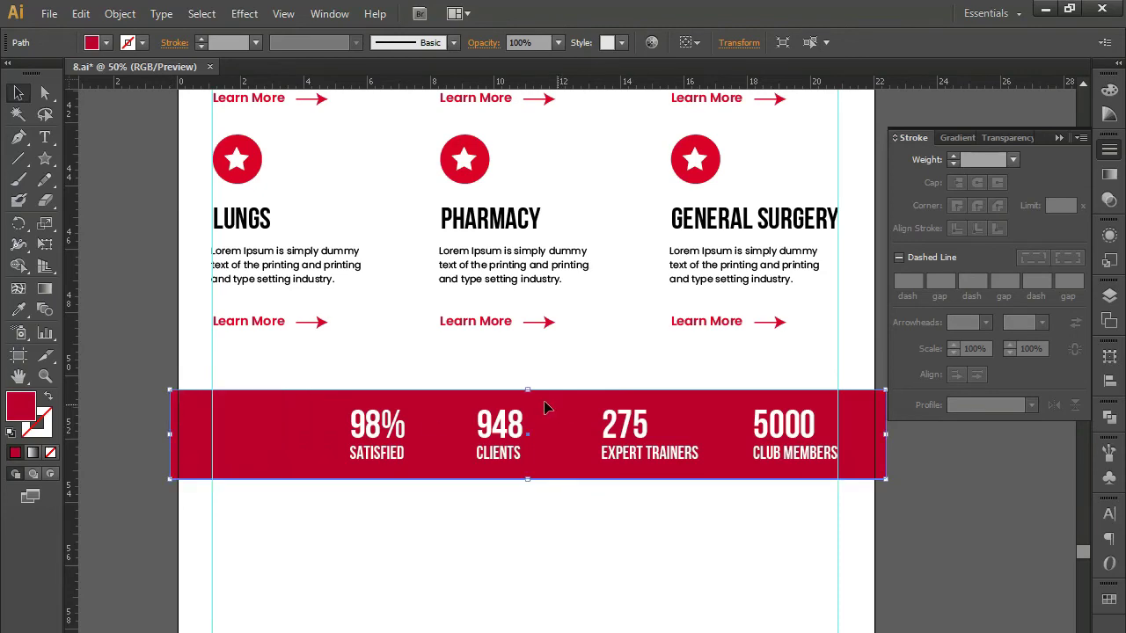
drag(530, 383, 528, 368)
drag(528, 479, 527, 498)
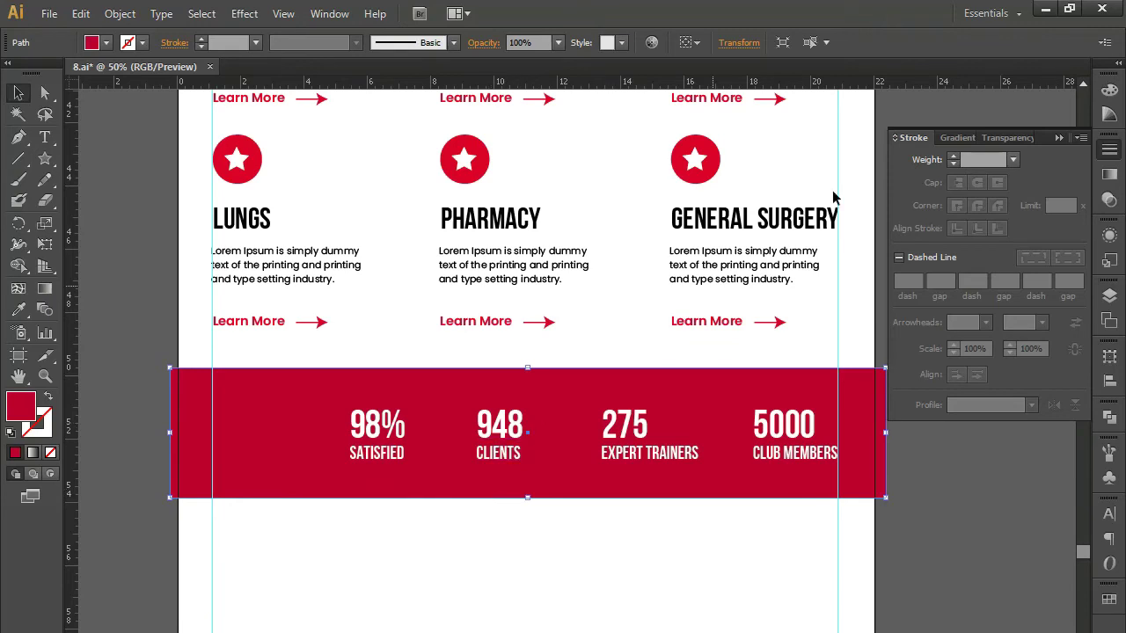
click(1109, 91)
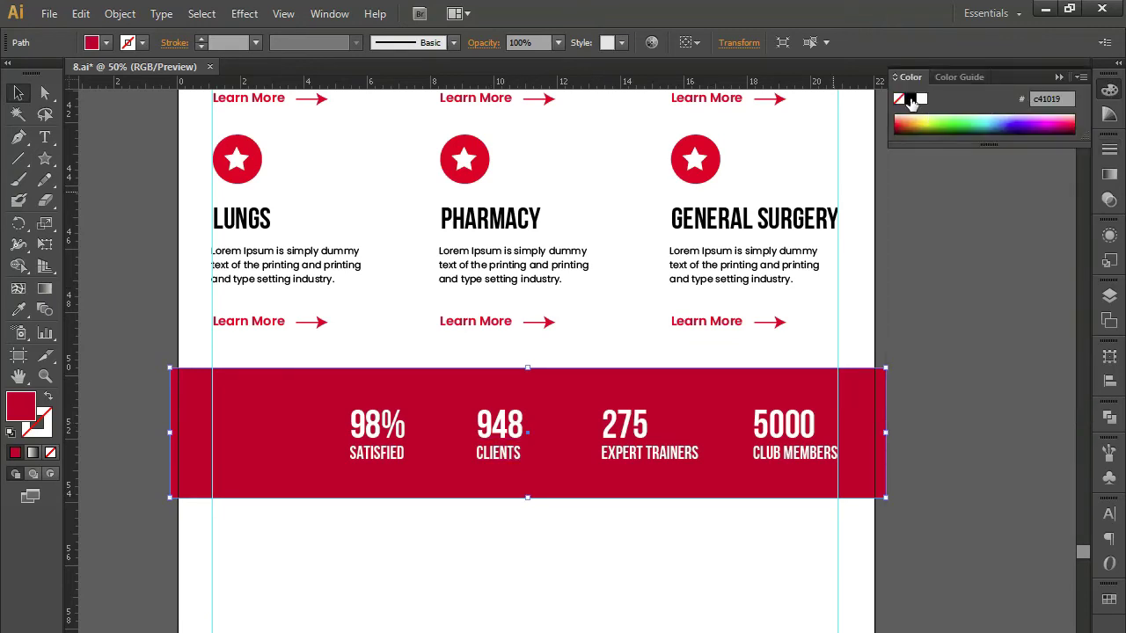
Step: Fill the stats band background with black (000000) instead of red
click(910, 99)
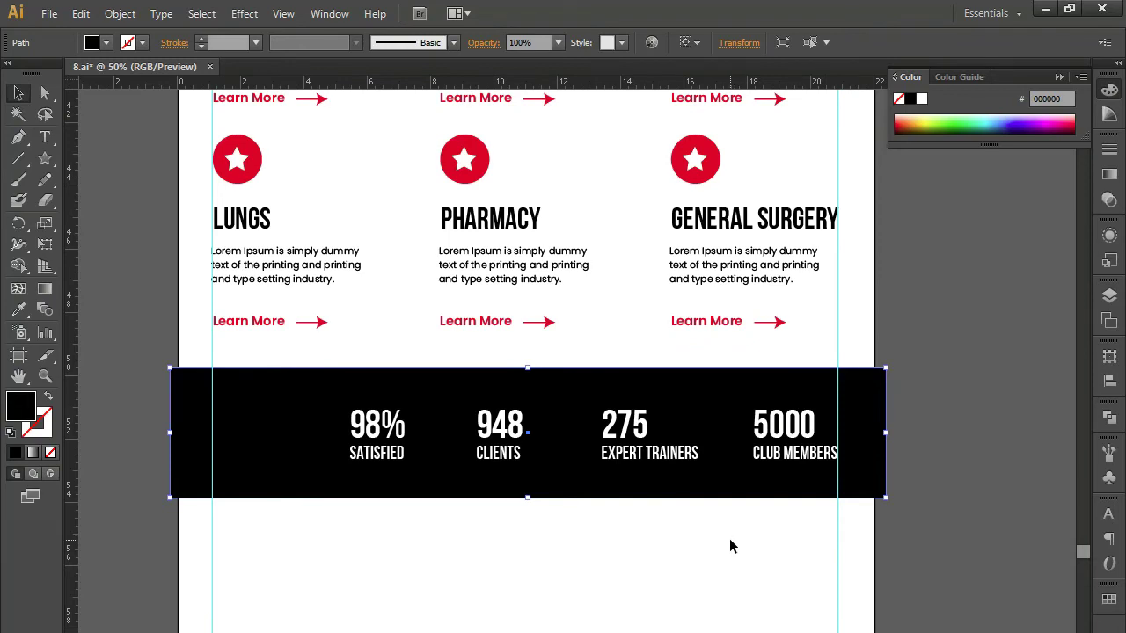
double_click(352, 423)
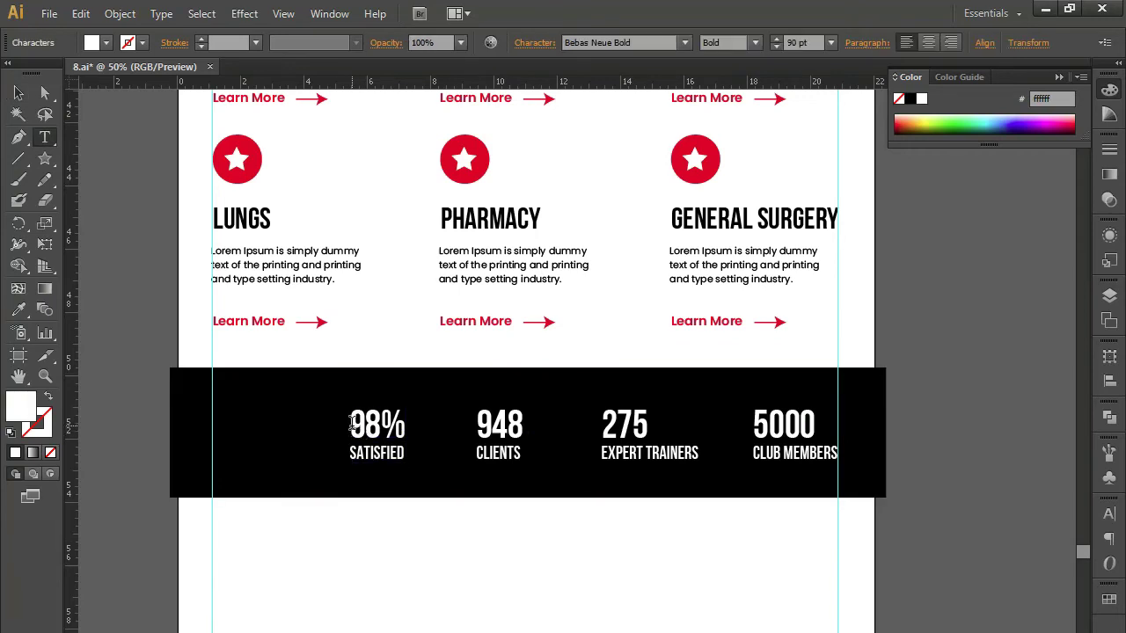
Step: Replace the 98% SATISFIED stat with 200 DOCTORS
drag(351, 423, 400, 423)
text(200)
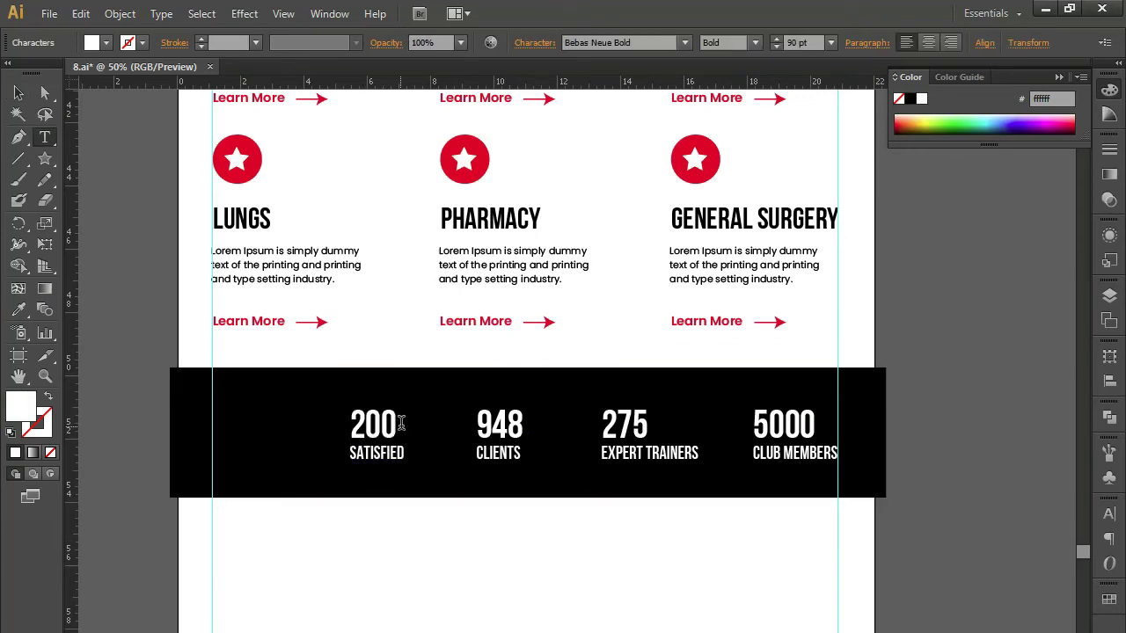
drag(349, 453, 420, 453)
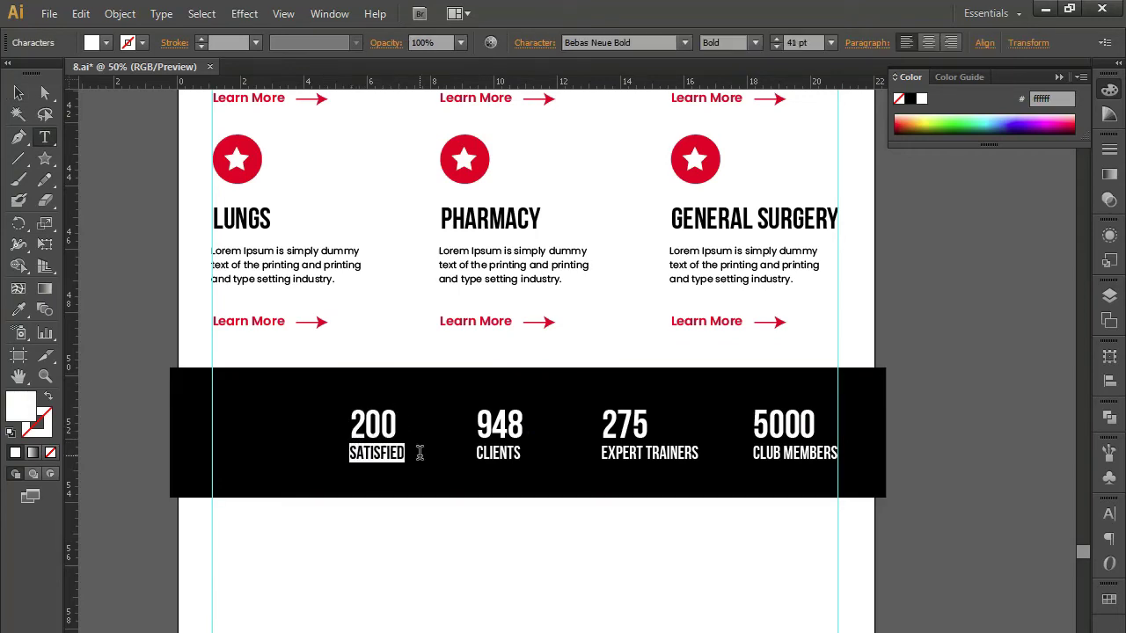
text(DOC)
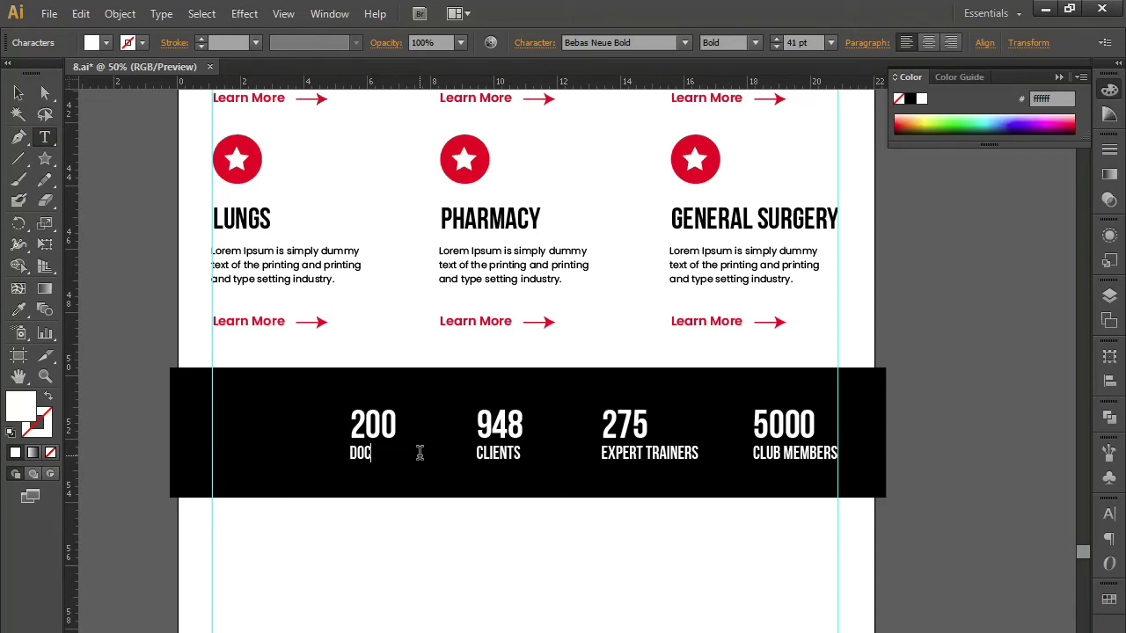
text(TORS)
Step: Change the 948 CLIENTS stat to 29000+ HAPPY PATIENTS, correcting typos
click(490, 422)
key(shift+Right)
key(shift+Right)
drag(477, 420, 537, 418)
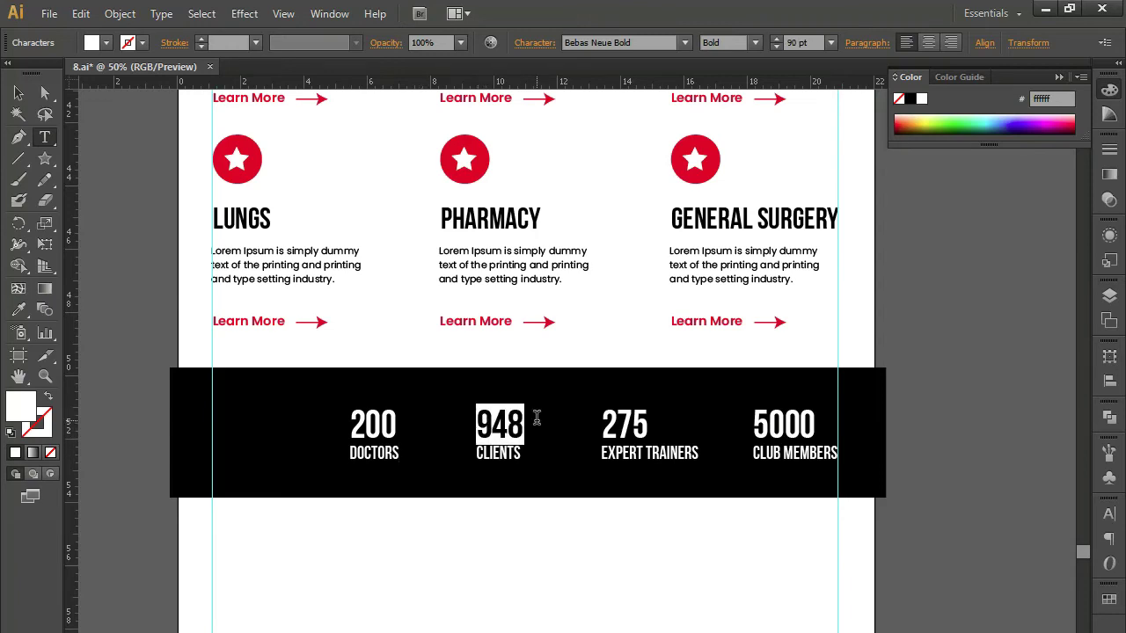
text(2900)
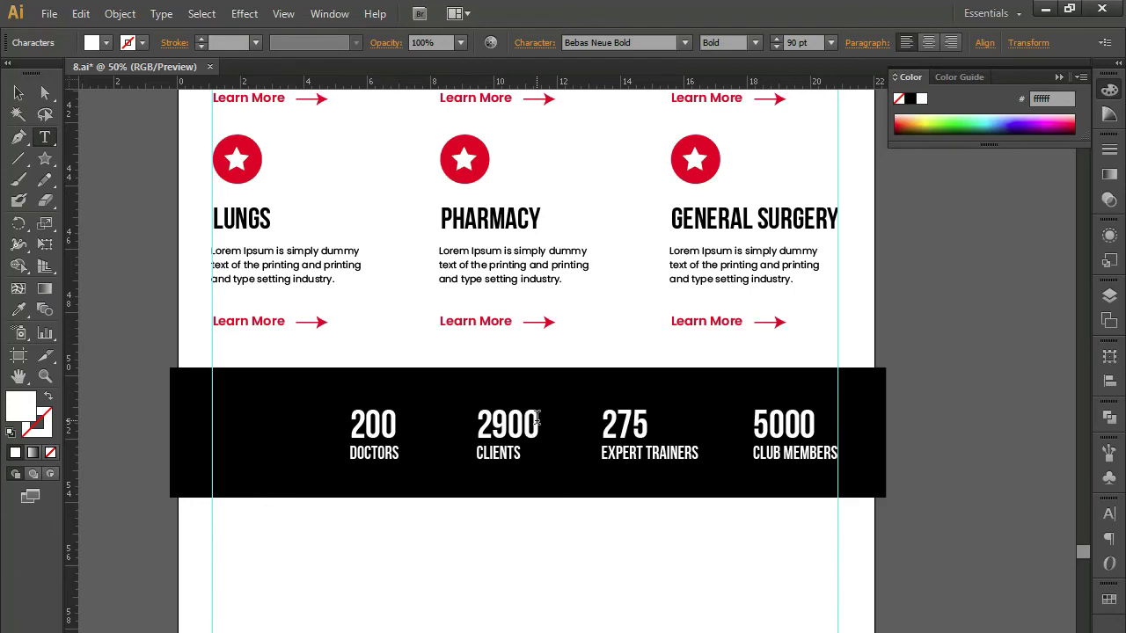
text(0+)
drag(474, 453, 528, 453)
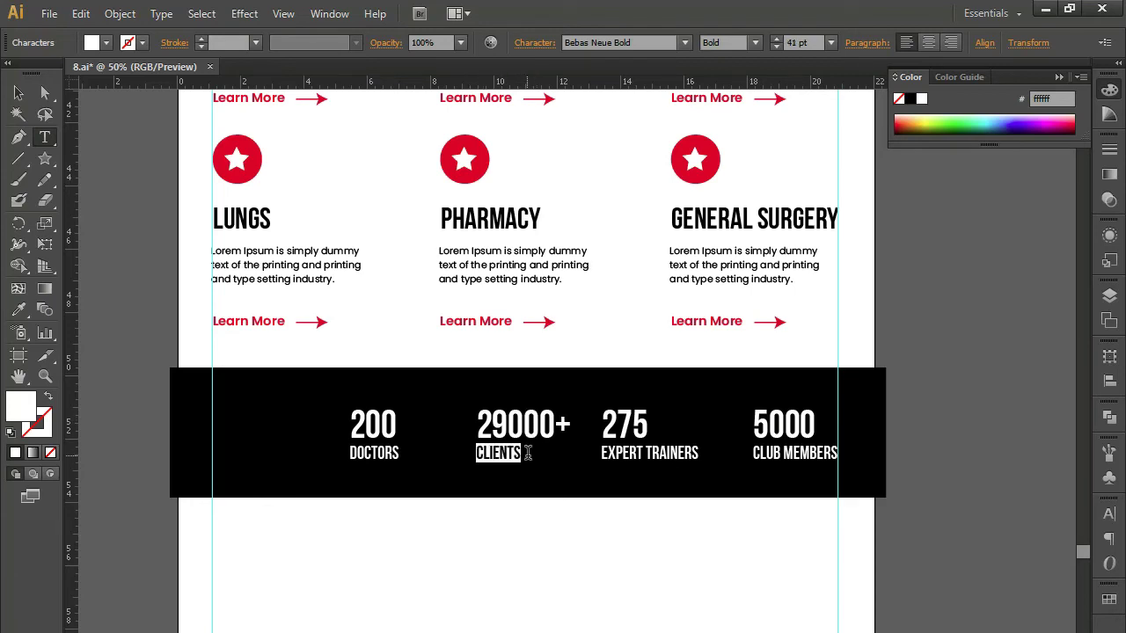
text(HAPPU)
key(BackSpace)
text(U)
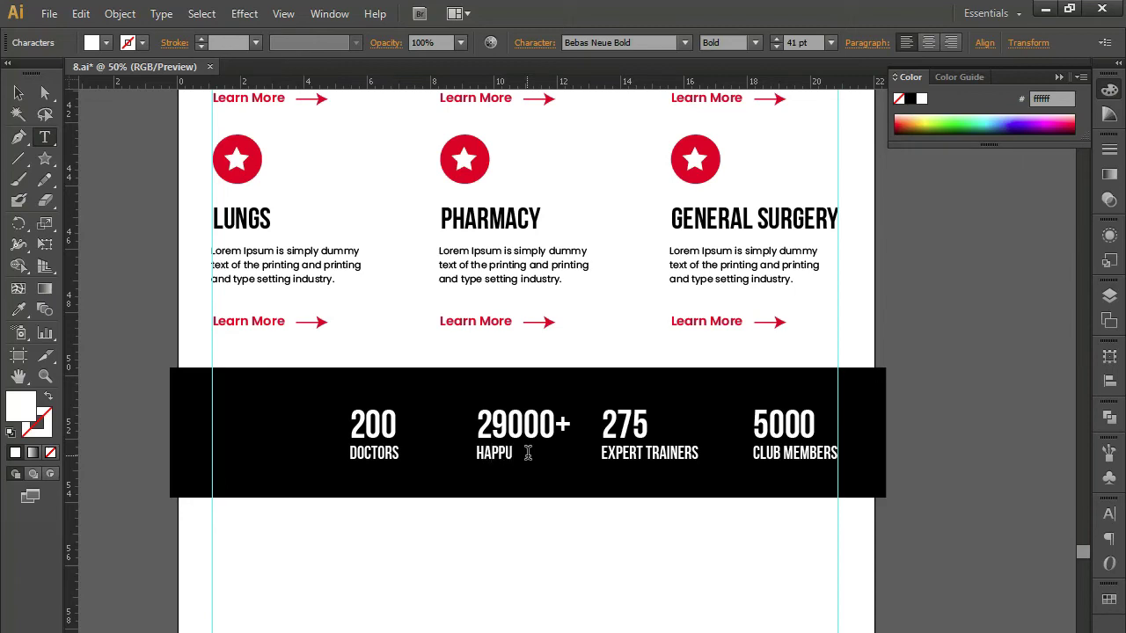
key(BackSpace)
text(Y )
text(PAT)
text(IENTS)
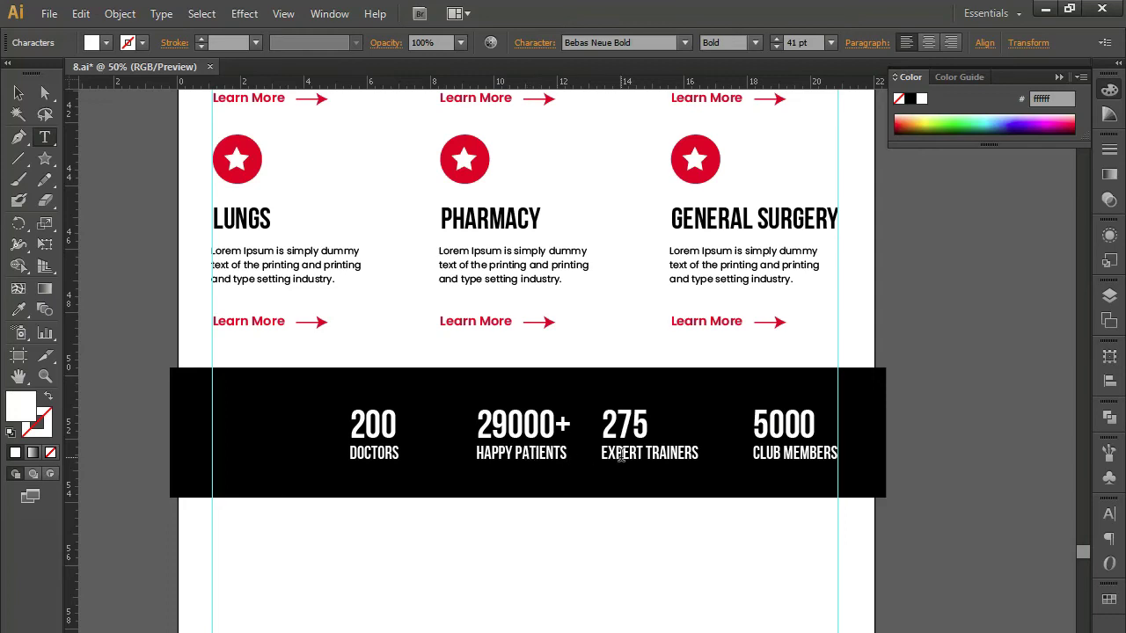
Step: Change the last two stats to 1000 MEIDCAL BEDS and 150 AWARDS
drag(605, 420, 648, 413)
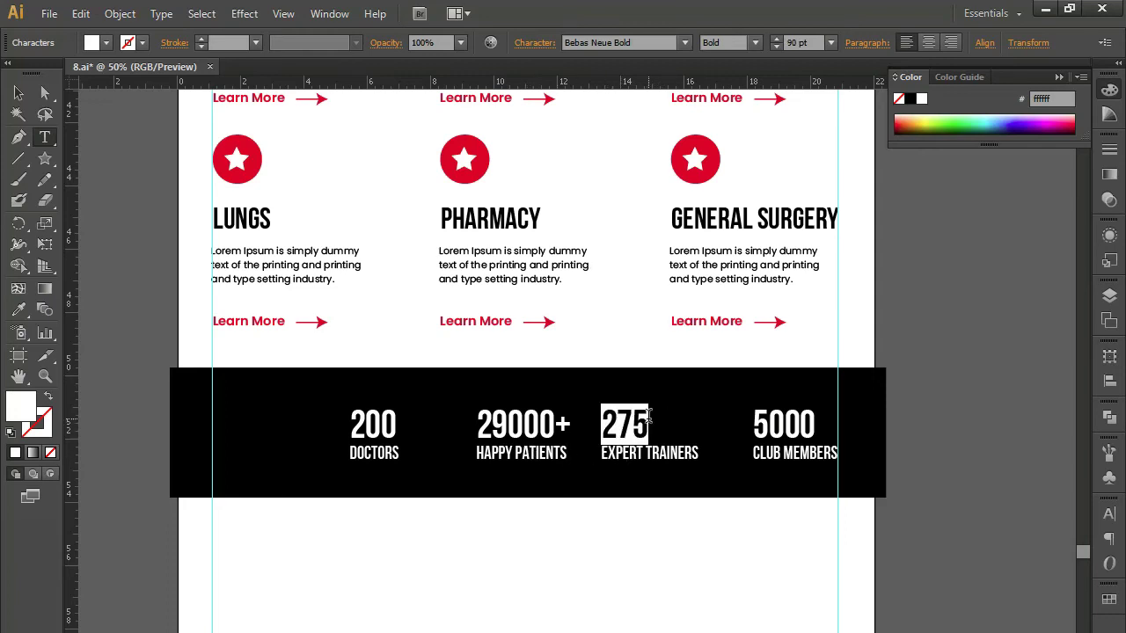
text(1000)
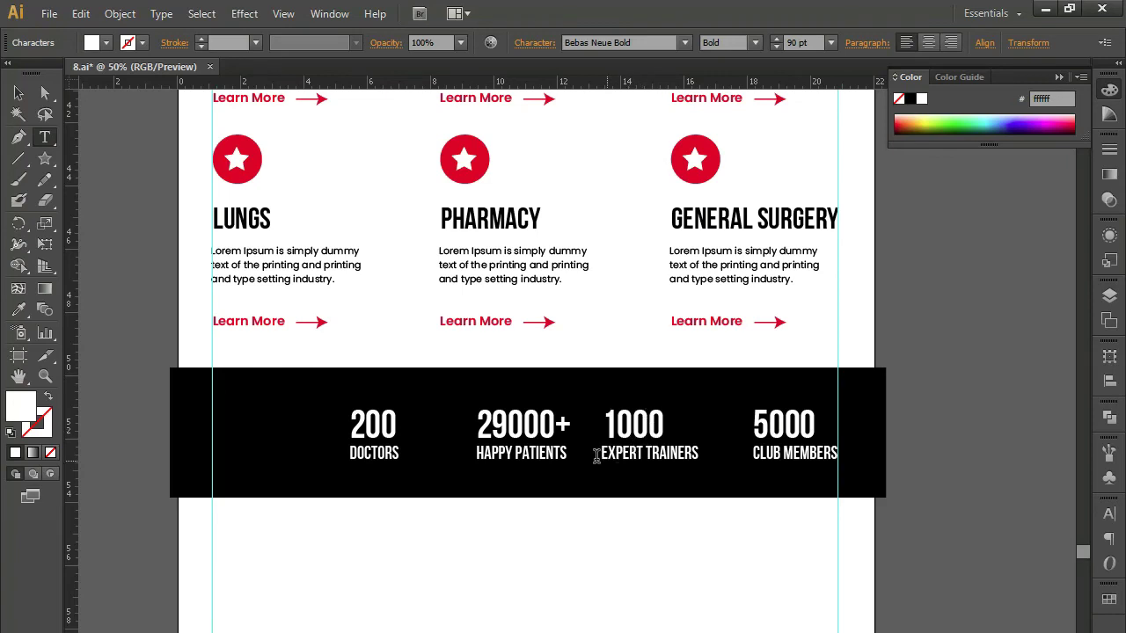
drag(600, 453, 726, 457)
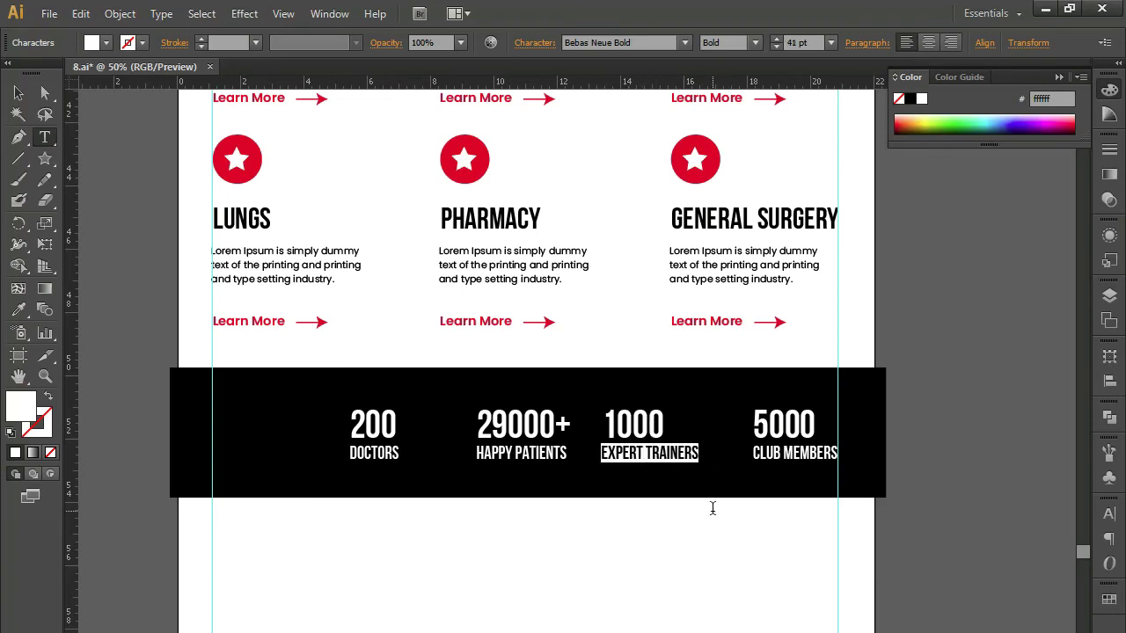
text(MEIDCAL BEDS)
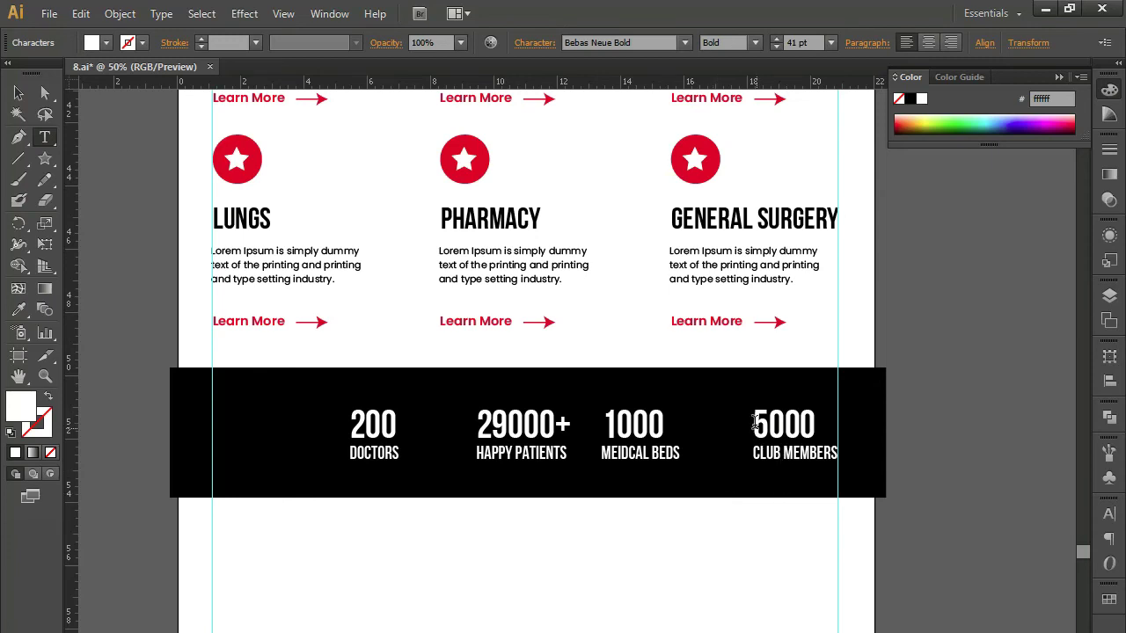
drag(754, 422, 824, 420)
text(15)
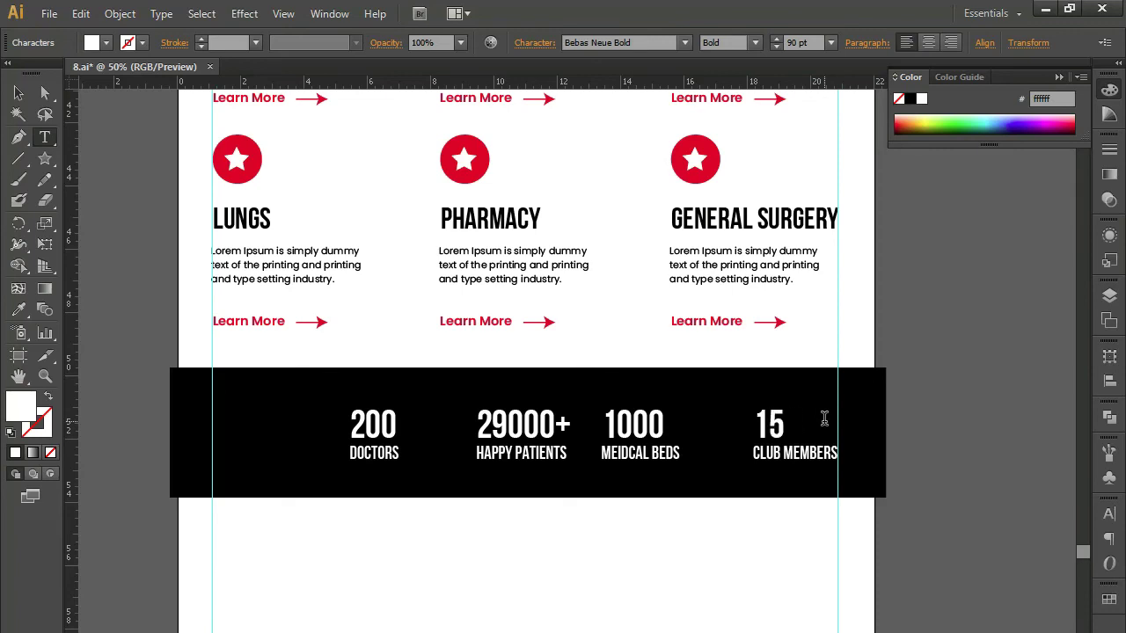
text(0)
drag(750, 456, 840, 454)
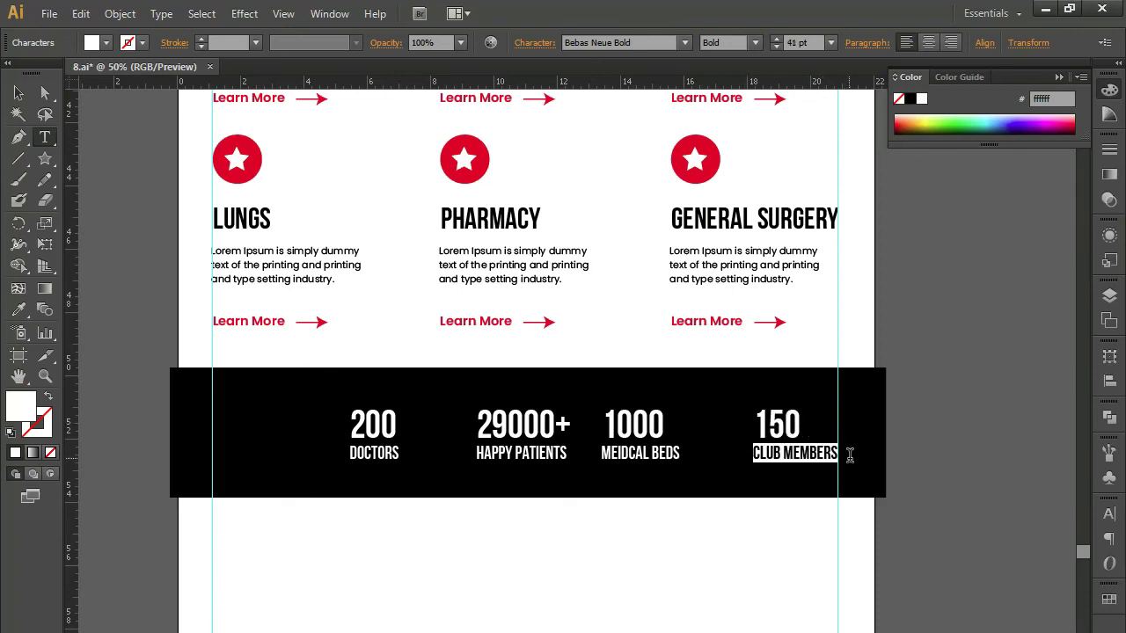
text(AWARDS)
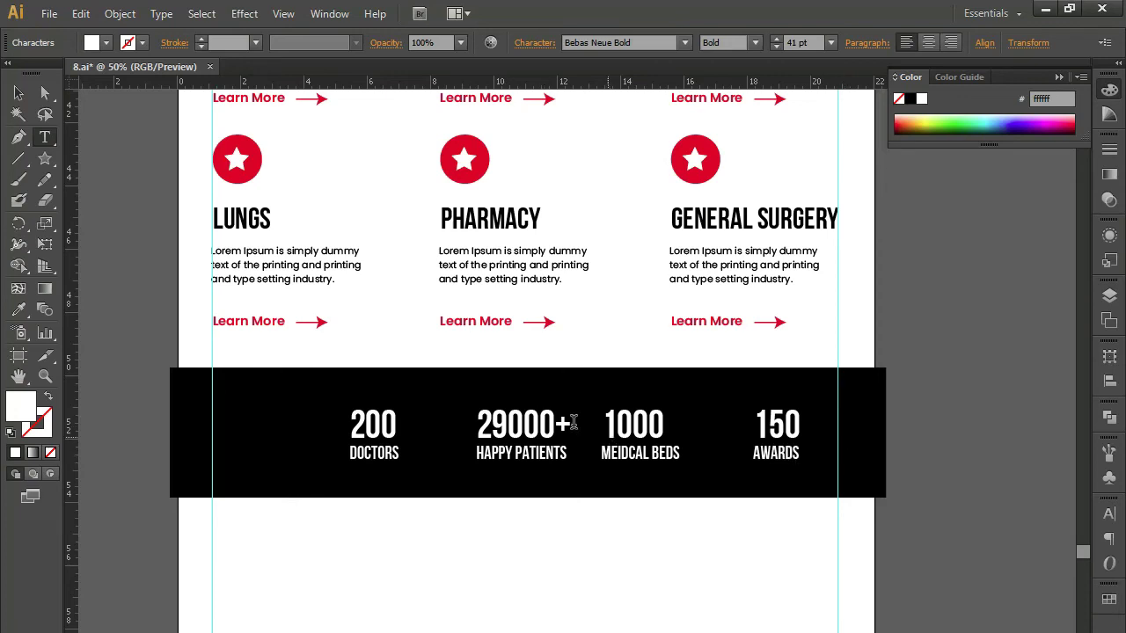
Step: Scale up all four stat text blocks together
click(18, 93)
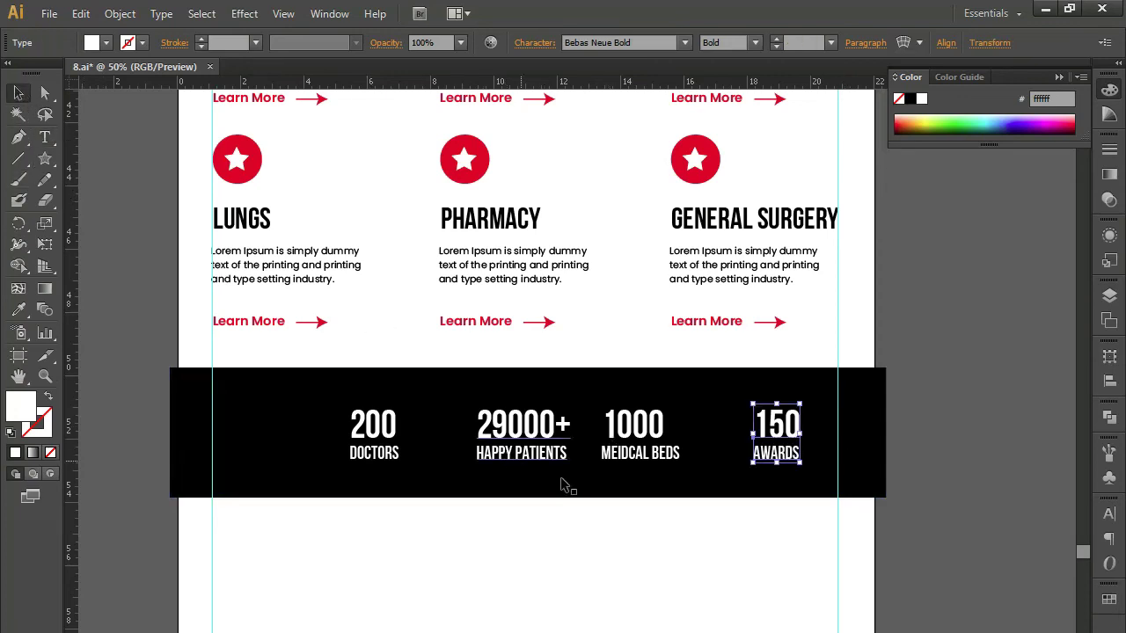
click(791, 549)
drag(791, 549, 317, 430)
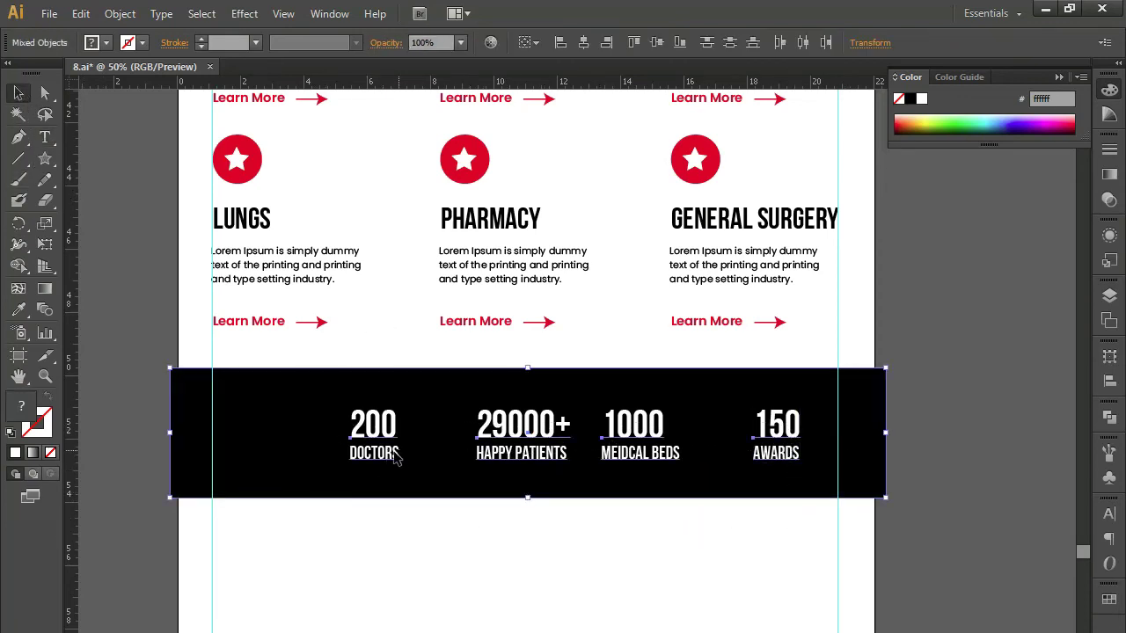
drag(799, 462, 825, 493)
click(528, 562)
Step: Reposition 200 DOCTORS, 29000+ HAPPY PATIENTS and 1000 MEIDCAL BEDS evenly across the band
click(361, 442)
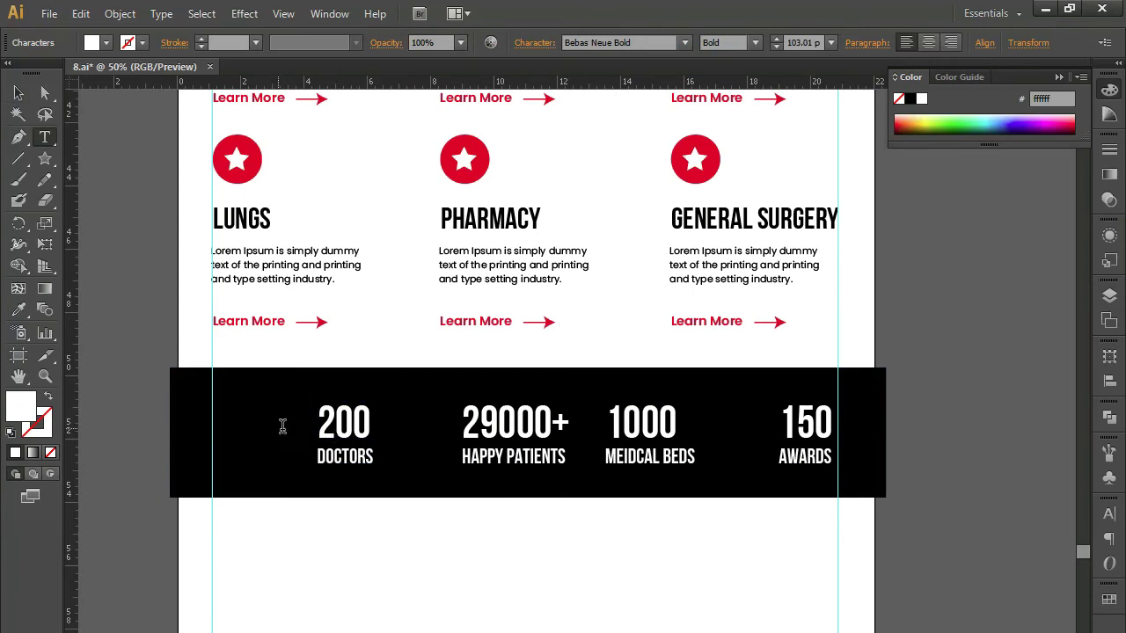
click(21, 95)
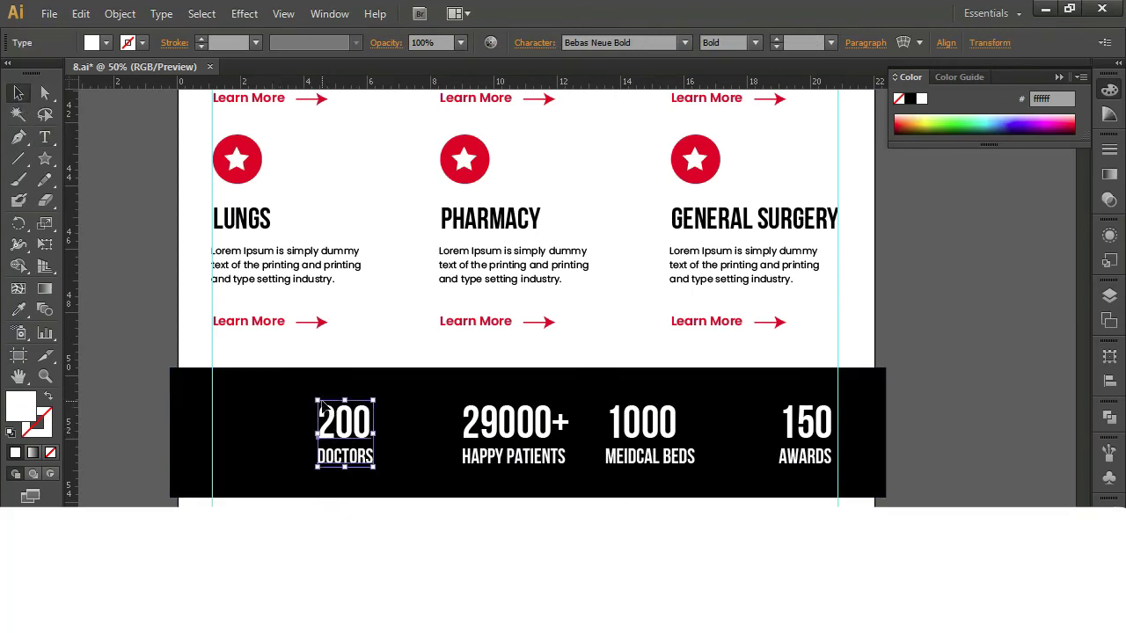
drag(322, 405, 249, 437)
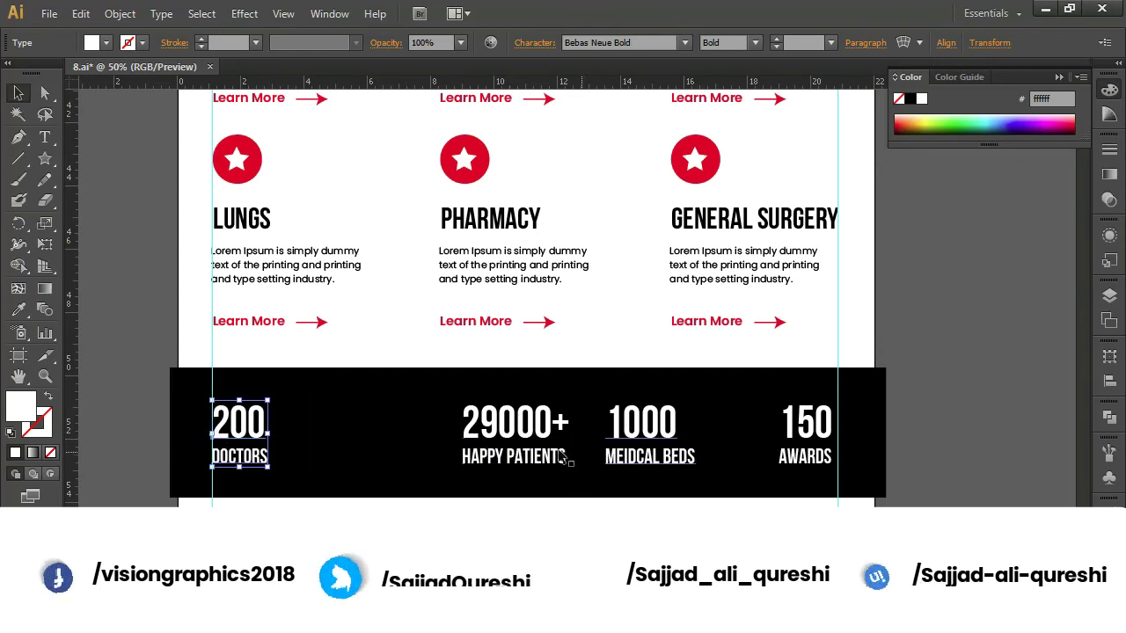
key(shift+Right)
click(517, 444)
mouse_move(517, 445)
mouse_down()
mouse_move(451, 444)
mouse_move(486, 466)
mouse_up()
click(650, 457)
drag(651, 458, 635, 457)
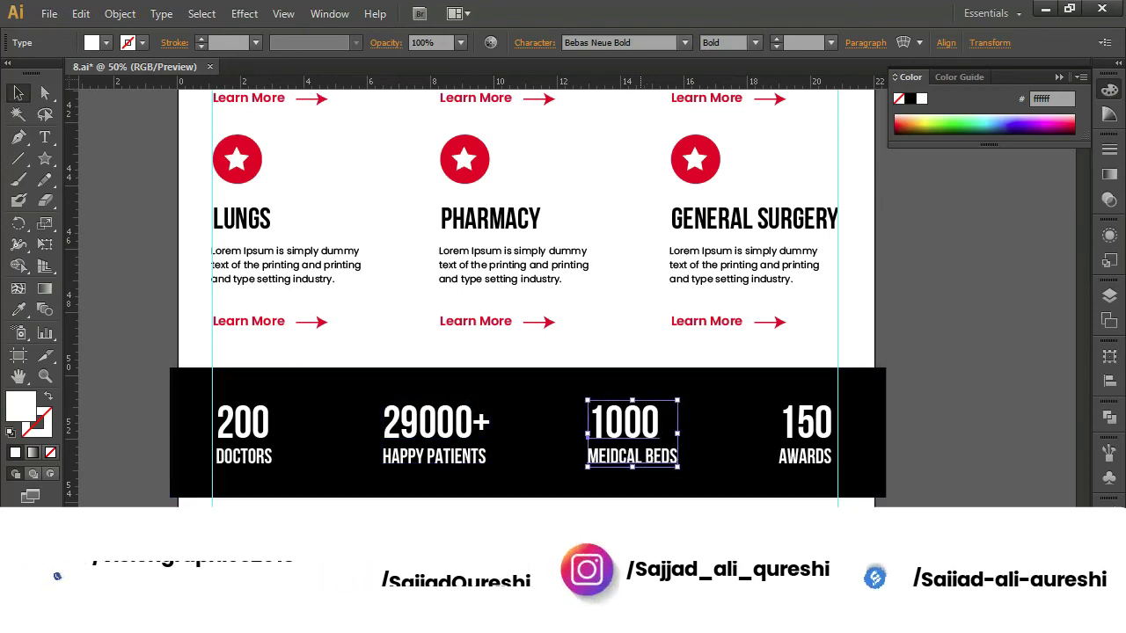
key(ctrl+shift+a)
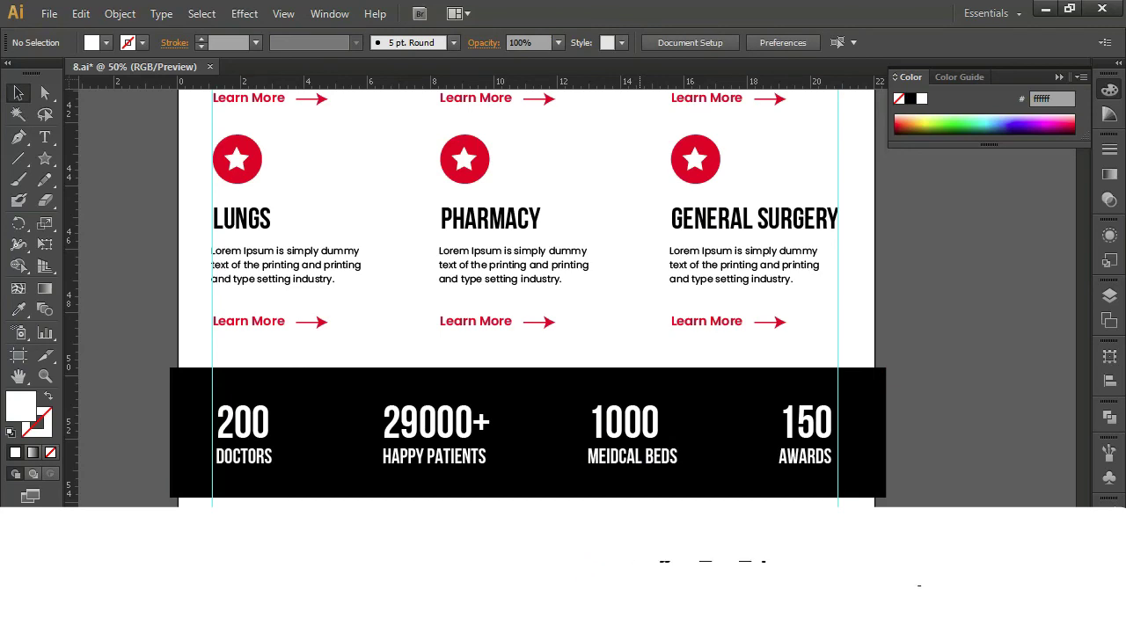
Step: Make the black band taller and nudge it with its stats slightly down
click(541, 487)
drag(528, 497, 527, 515)
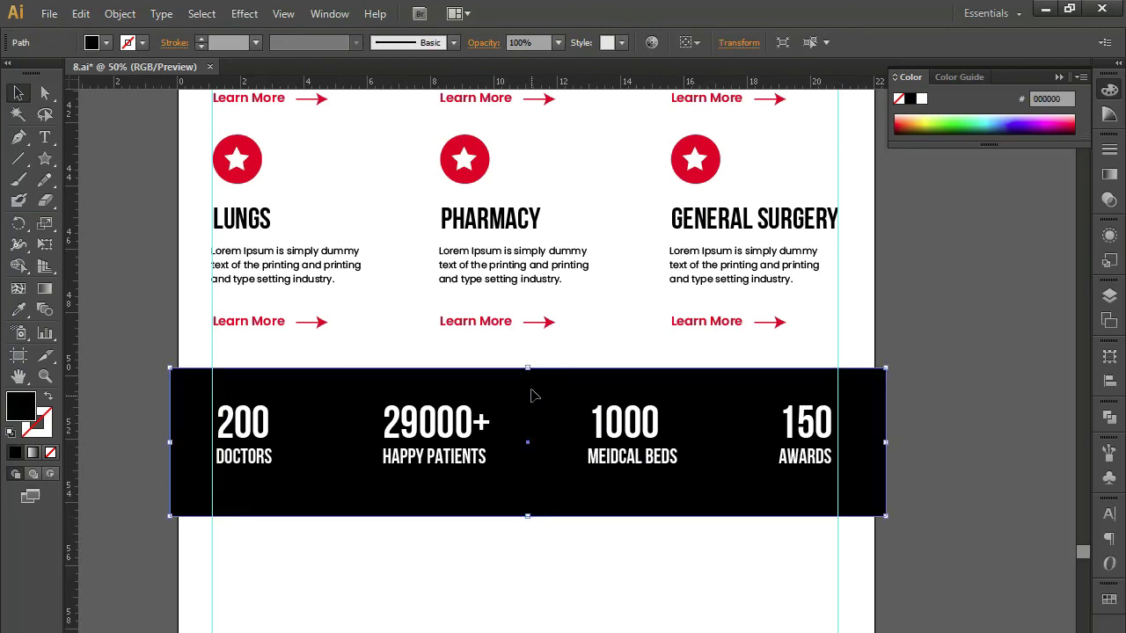
drag(528, 368, 529, 358)
drag(136, 389, 826, 531)
key(shift+Down)
key(shift+Down)
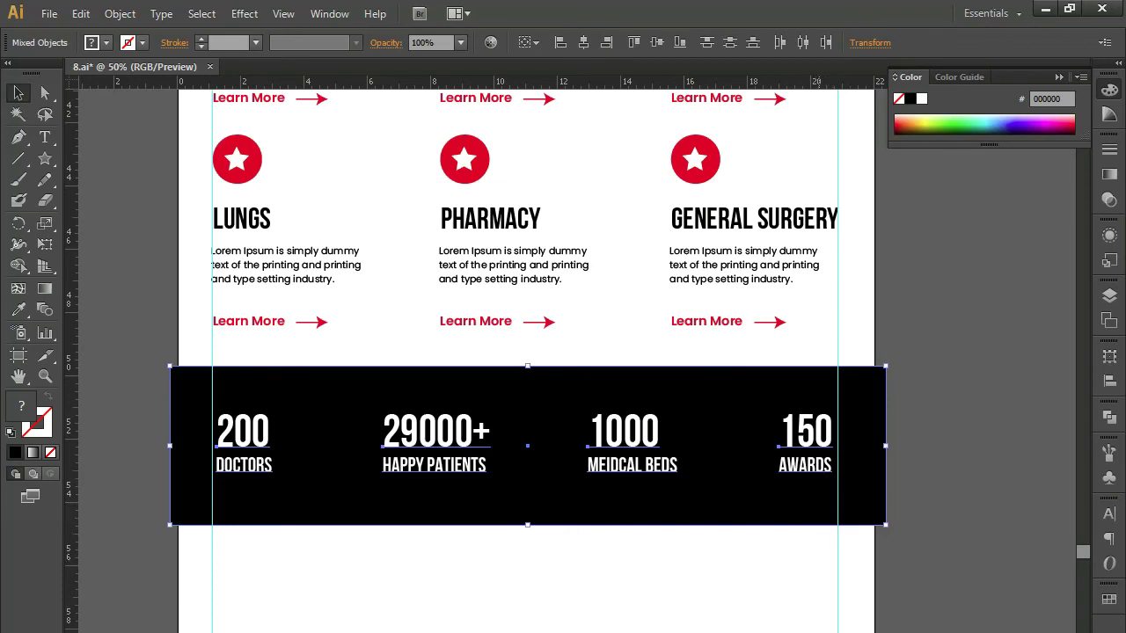
key(ctrl+shift+a)
scroll(625, 502, down, 5)
Step: Delete the WHAT CLIENTS SAY testimonial block below the stats band
scroll(608, 475, down, 3)
scroll(590, 452, down, 1)
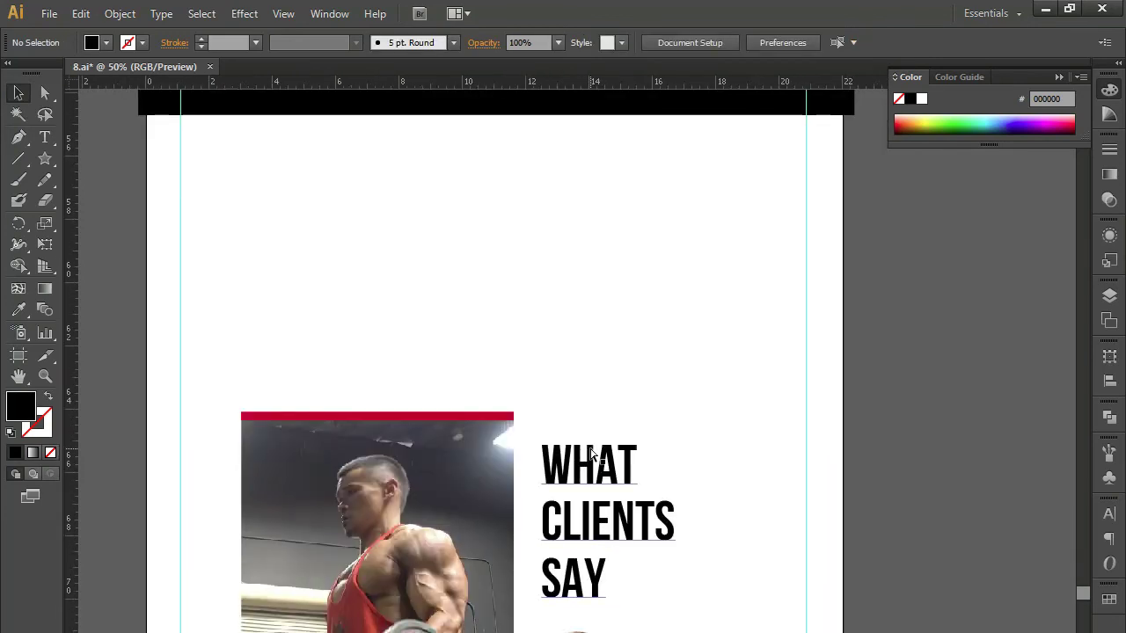
scroll(591, 452, down, 1)
drag(364, 394, 714, 632)
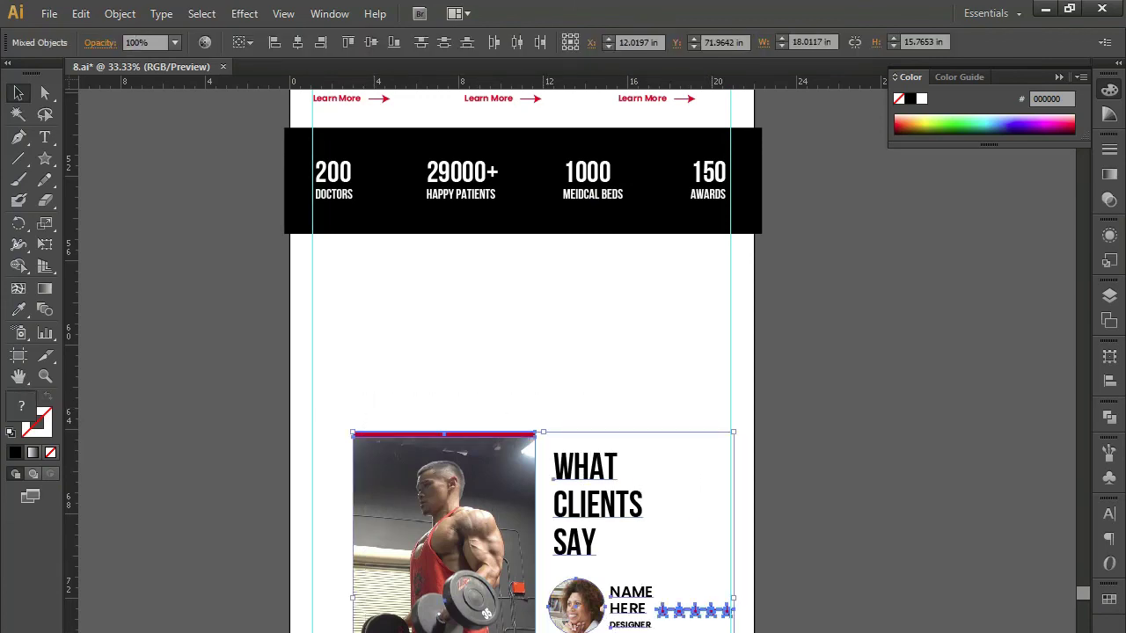
key(Delete)
Step: Scroll back up through the services grid toward the header
scroll(563, 465, up, 3)
scroll(533, 585, up, 2)
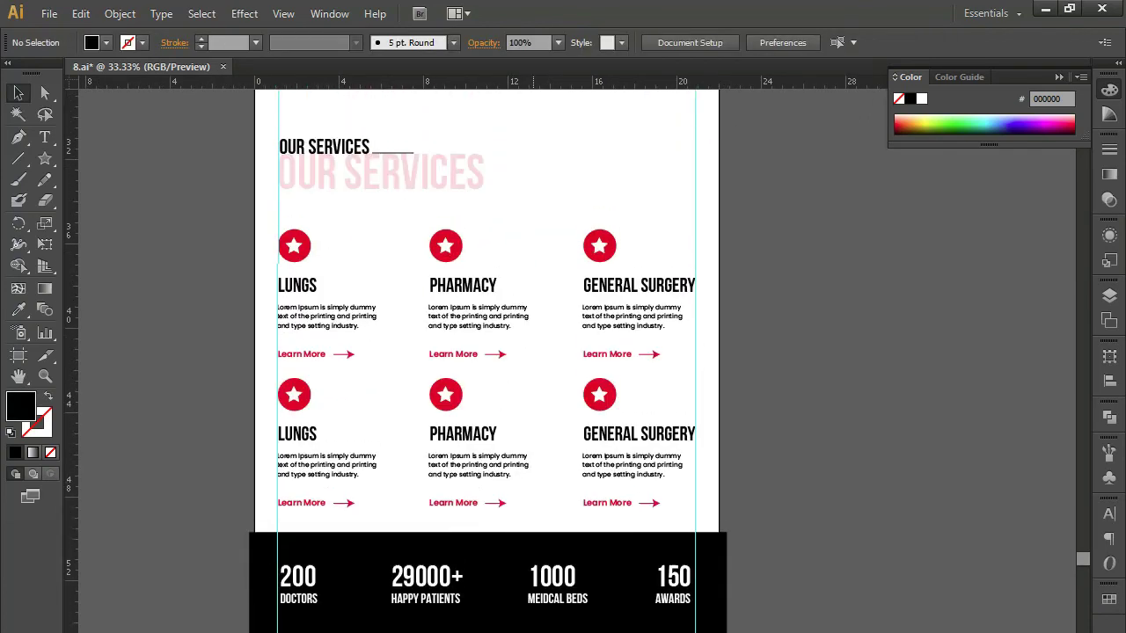
scroll(490, 354, up, 2)
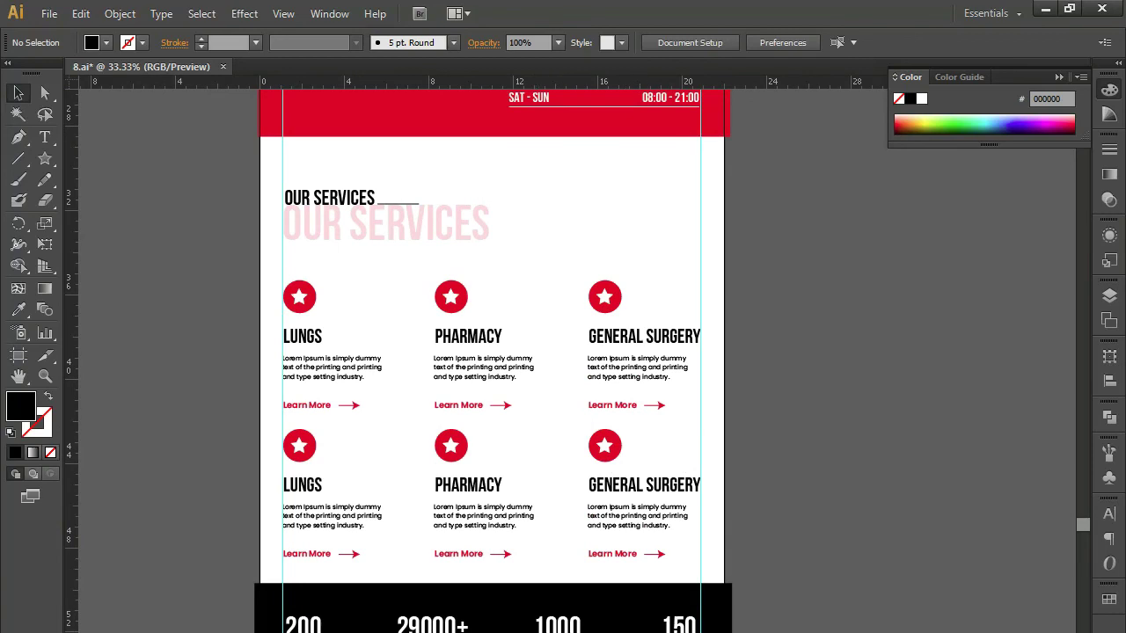
scroll(822, 621, up, 2)
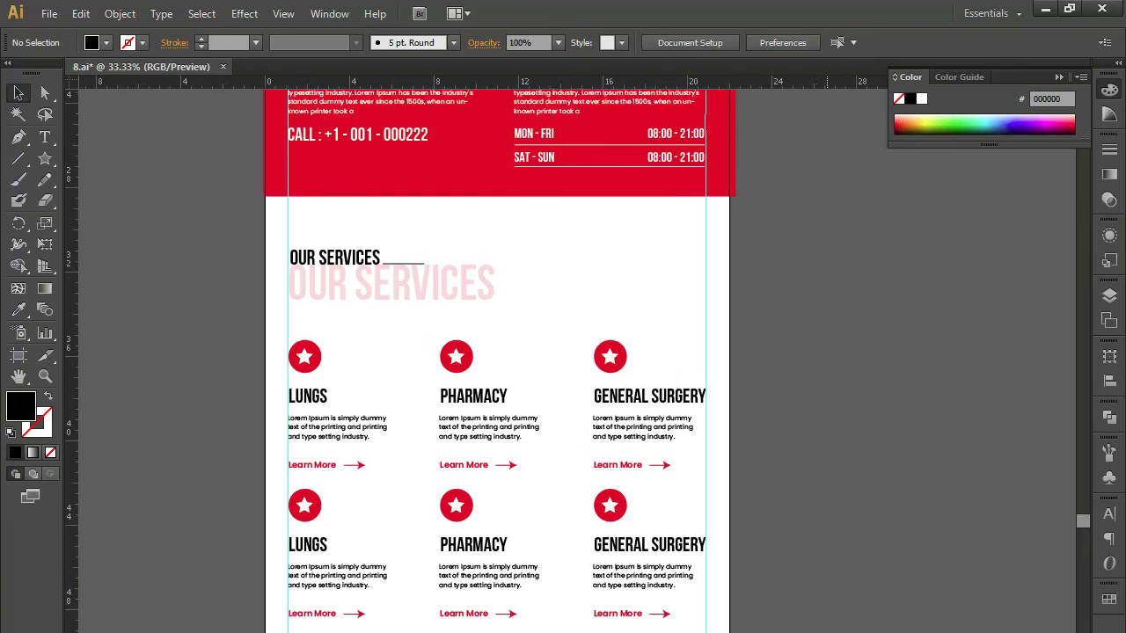
scroll(495, 355, up, 1)
scroll(496, 355, up, 1)
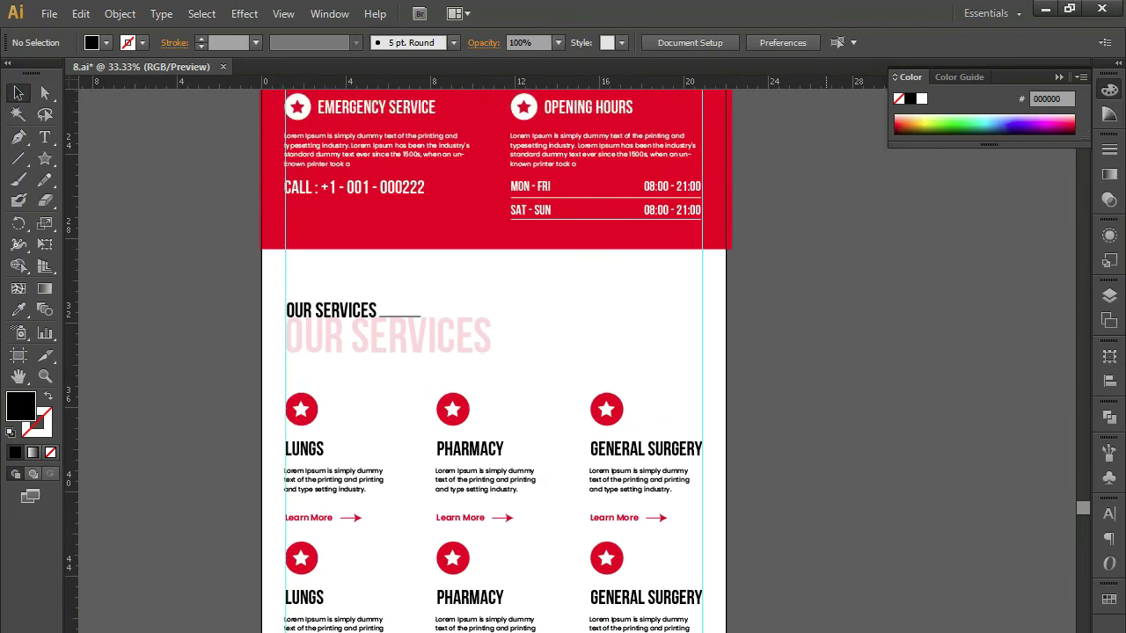